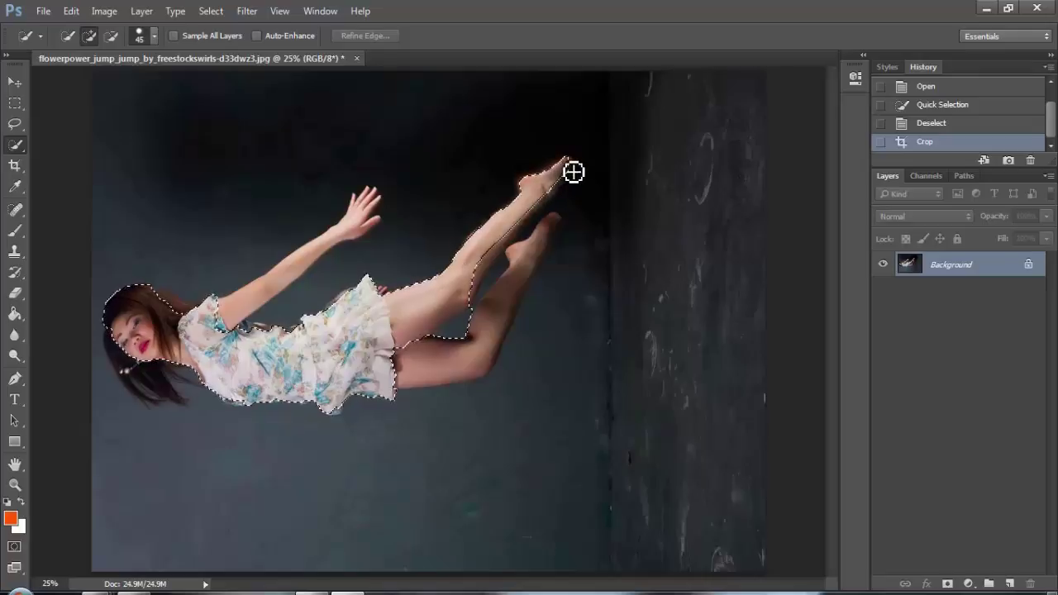
Extend the quick selection over the woman's feet and lower leg, her raised arm and hand, and her dark hair.
{"action": "mouse_move", "coordinate": [574, 172]}
{"action": "left_mouse_down"}
{"action": "mouse_move", "coordinate": [489, 260]}
{"action": "mouse_move", "coordinate": [529, 266]}
{"action": "left_mouse_up"}
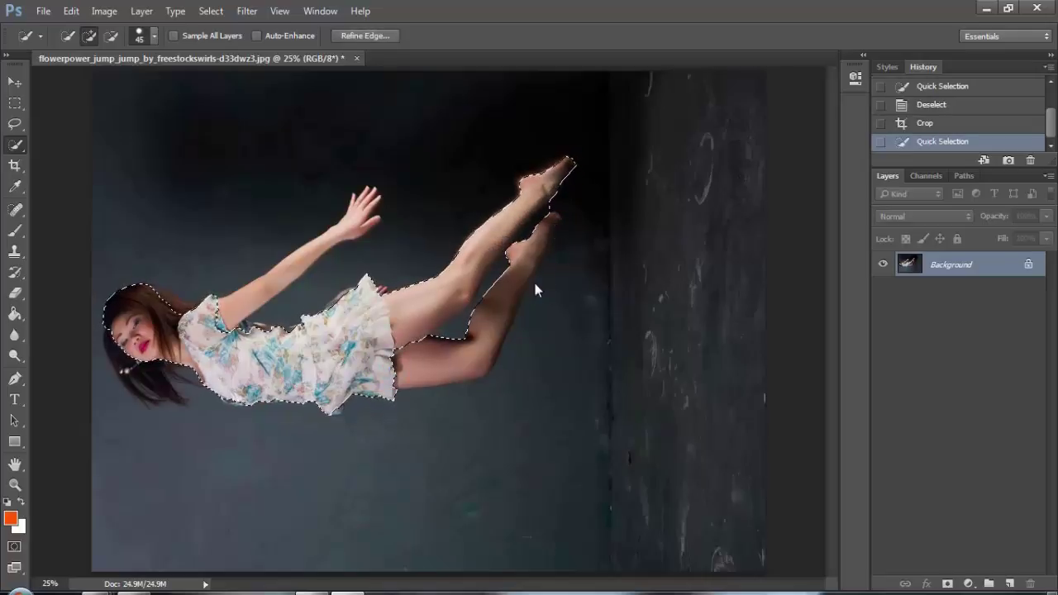
{"action": "left_click_drag", "start_coordinate": [227, 326], "coordinate": [371, 221]}
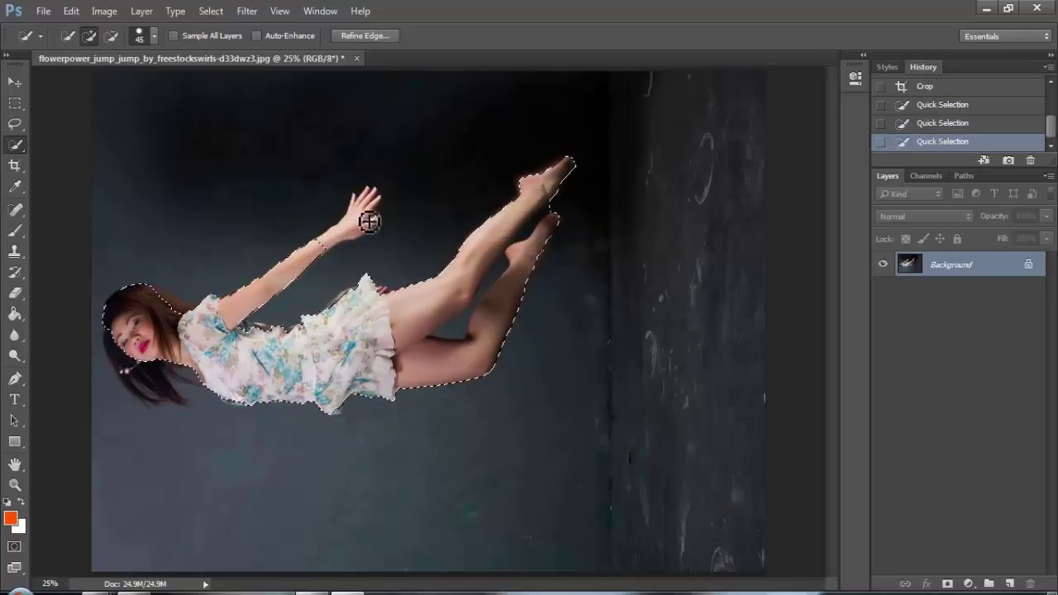
{"action": "mouse_move", "coordinate": [112, 334]}
{"action": "left_mouse_down"}
{"action": "mouse_move", "coordinate": [158, 386]}
{"action": "mouse_move", "coordinate": [147, 397]}
{"action": "mouse_move", "coordinate": [184, 405]}
{"action": "left_mouse_up"}
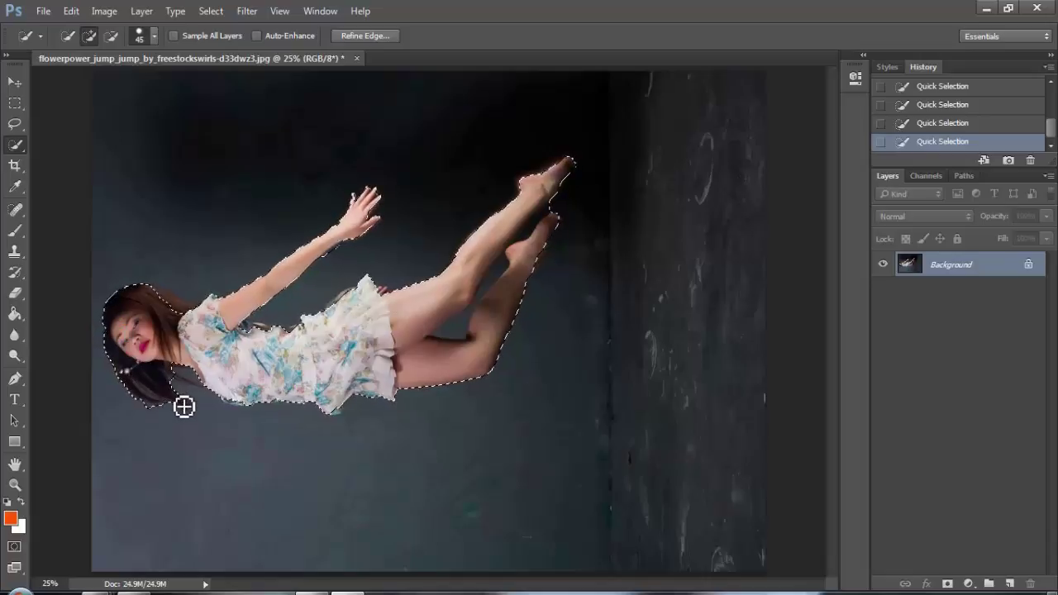
Trim the background from the selection around the lower hair tips with the Lasso tool.
{"action": "left_click", "coordinate": [144, 363], "text": "ctrl"}
{"action": "left_click", "coordinate": [144, 364], "text": "ctrl"}
{"action": "left_click", "coordinate": [144, 364], "text": "ctrl"}
{"action": "left_click", "coordinate": [144, 364], "text": "ctrl"}
{"action": "mouse_move", "coordinate": [157, 356]}
{"action": "left_mouse_down"}
{"action": "mouse_move", "coordinate": [370, 385]}
{"action": "mouse_move", "coordinate": [319, 399]}
{"action": "left_mouse_up"}
{"action": "left_click", "coordinate": [371, 423]}
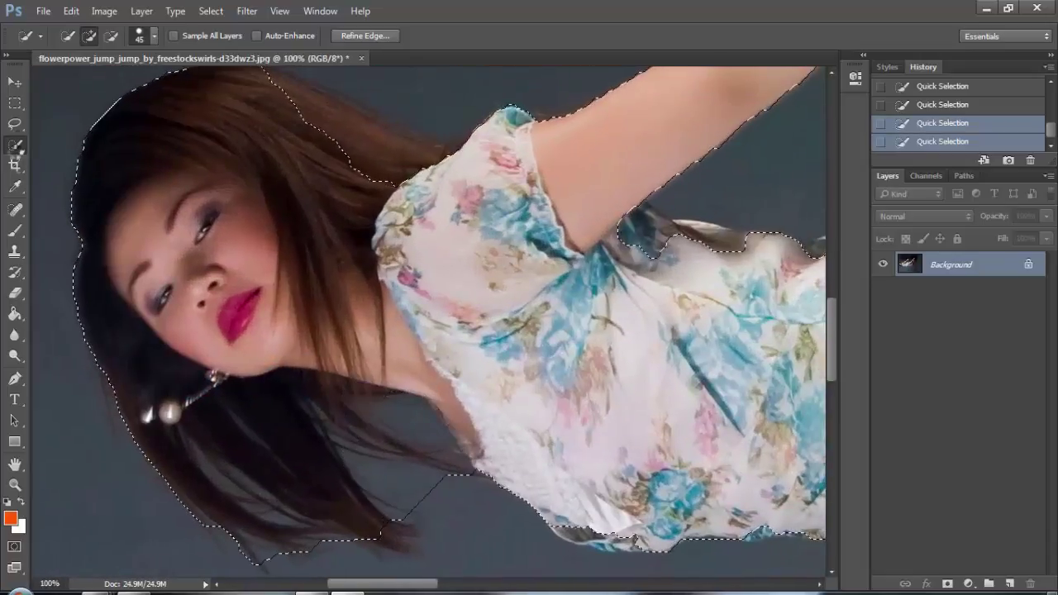
{"action": "left_click", "coordinate": [15, 123]}
{"action": "left_click_drag", "start_coordinate": [370, 499], "coordinate": [365, 416]}
{"action": "left_click_drag", "start_coordinate": [368, 454], "coordinate": [334, 460]}
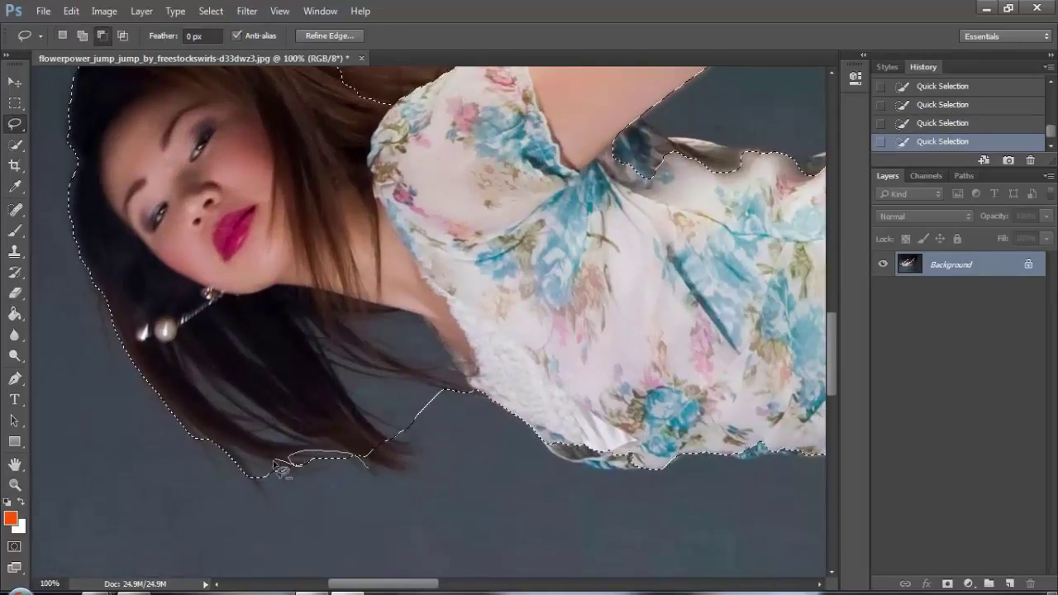
{"action": "mouse_move", "coordinate": [161, 402]}
{"action": "left_mouse_down"}
{"action": "mouse_move", "coordinate": [381, 474]}
{"action": "mouse_move", "coordinate": [327, 507]}
{"action": "left_mouse_up"}
Refine the lower hair selection by adding the stray tips and subtracting the background gap between the strands and the neck.
{"action": "left_click_drag", "start_coordinate": [339, 466], "coordinate": [275, 389]}
{"action": "left_click_drag", "start_coordinate": [420, 484], "coordinate": [417, 479]}
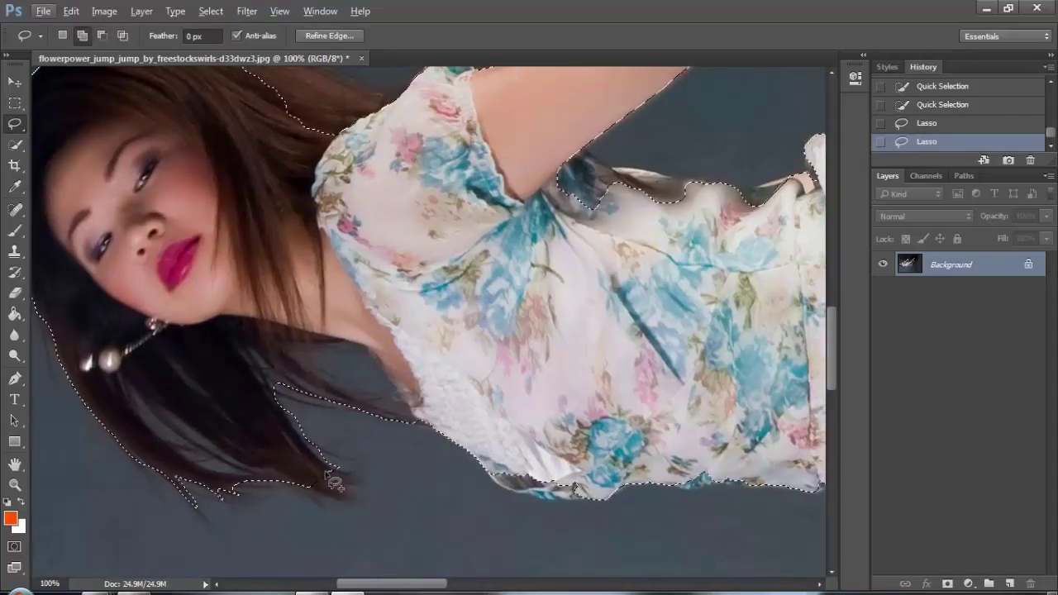
{"action": "mouse_move", "coordinate": [330, 467]}
{"action": "left_mouse_down"}
{"action": "mouse_move", "coordinate": [384, 526]}
{"action": "mouse_move", "coordinate": [359, 512]}
{"action": "mouse_move", "coordinate": [357, 527]}
{"action": "left_mouse_up"}
{"action": "left_click_drag", "start_coordinate": [308, 431], "coordinate": [289, 418]}
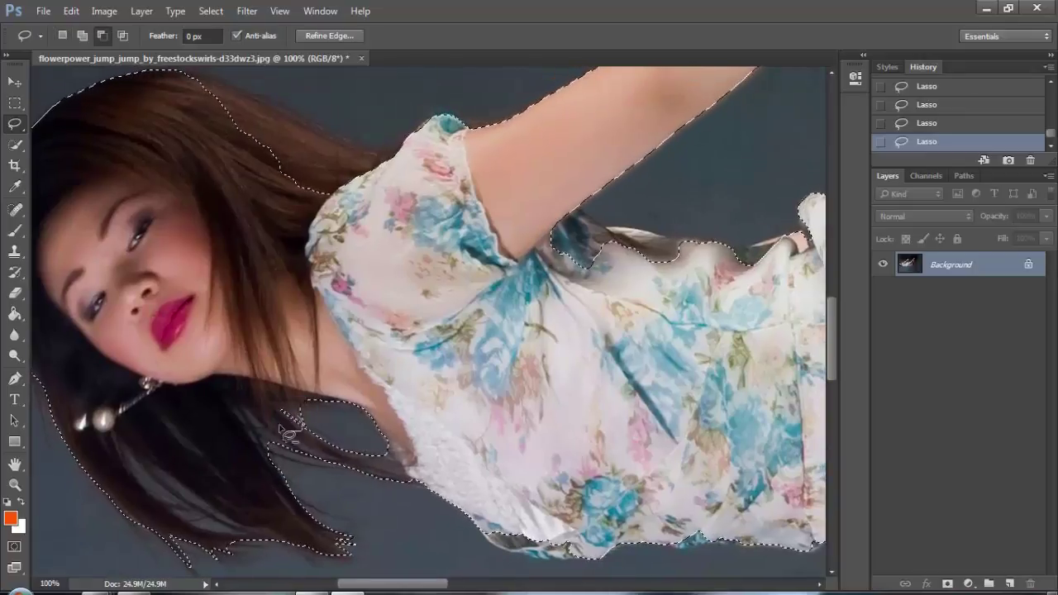
Add the unselected brown hair between the top of the head and the shoulder to the selection.
{"action": "mouse_move", "coordinate": [364, 416]}
{"action": "left_mouse_down"}
{"action": "mouse_move", "coordinate": [357, 456]}
{"action": "mouse_move", "coordinate": [414, 590]}
{"action": "left_mouse_up"}
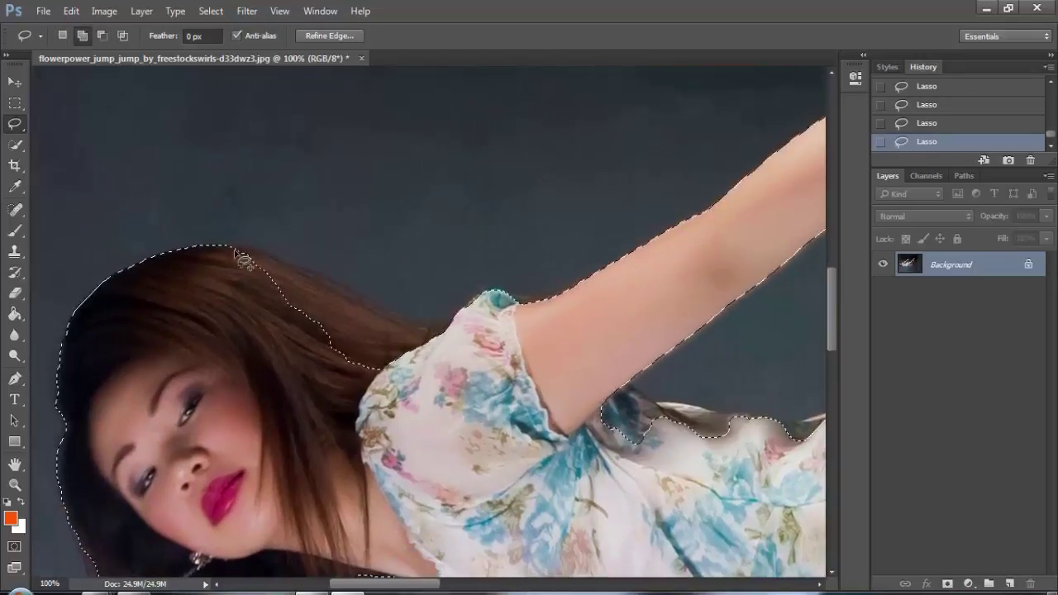
{"action": "left_click_drag", "start_coordinate": [232, 247], "coordinate": [352, 290]}
{"action": "left_click_drag", "start_coordinate": [467, 305], "coordinate": [277, 335]}
Add the missing dress fabric along the waist beneath the raised arm to the selection.
{"action": "mouse_move", "coordinate": [600, 340]}
{"action": "left_mouse_down"}
{"action": "mouse_move", "coordinate": [364, 350]}
{"action": "mouse_move", "coordinate": [351, 337]}
{"action": "left_mouse_up"}
{"action": "left_click_drag", "start_coordinate": [81, 275], "coordinate": [116, 284]}
{"action": "mouse_move", "coordinate": [599, 260]}
{"action": "left_mouse_down"}
{"action": "mouse_move", "coordinate": [594, 309]}
{"action": "mouse_move", "coordinate": [656, 392]}
{"action": "mouse_move", "coordinate": [596, 321]}
{"action": "mouse_move", "coordinate": [459, 451]}
{"action": "left_mouse_up"}
{"action": "left_click_drag", "start_coordinate": [334, 425], "coordinate": [354, 444]}
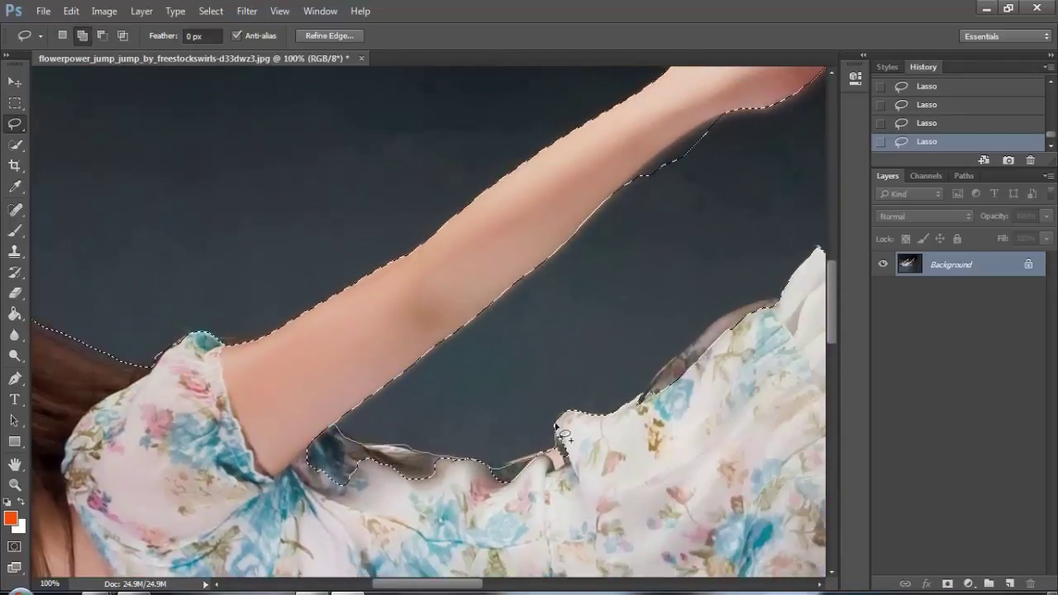
{"action": "left_click_drag", "start_coordinate": [309, 430], "coordinate": [330, 426]}
Subtract the excess background below the raised wrist from the selection.
{"action": "left_click_drag", "start_coordinate": [473, 337], "coordinate": [255, 408]}
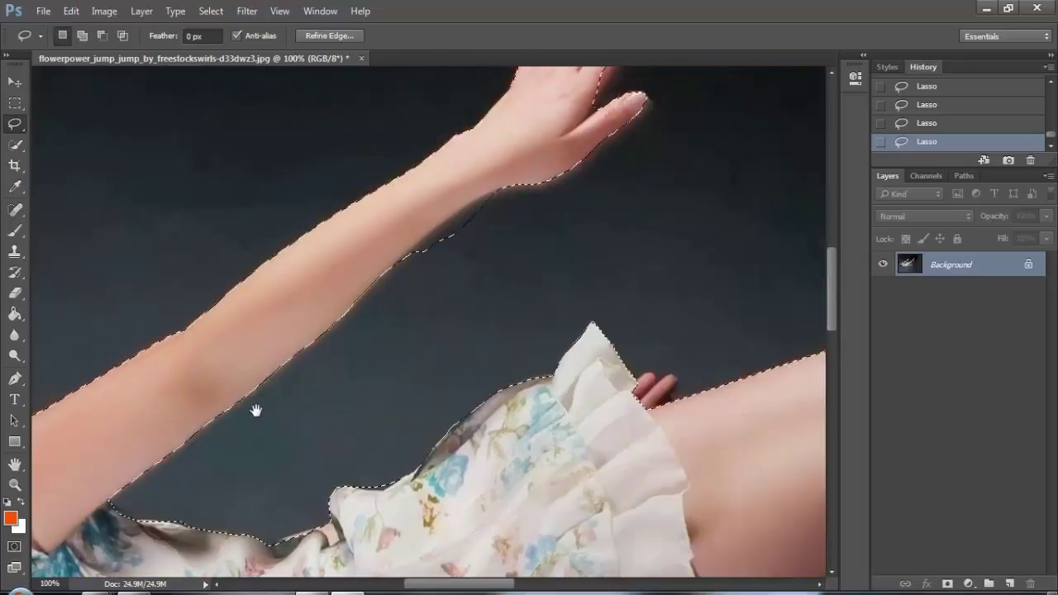
{"action": "mouse_move", "coordinate": [403, 156]}
{"action": "left_mouse_down"}
{"action": "mouse_move", "coordinate": [361, 394]}
{"action": "mouse_move", "coordinate": [361, 371]}
{"action": "left_mouse_up"}
{"action": "left_click_drag", "start_coordinate": [411, 432], "coordinate": [444, 493]}
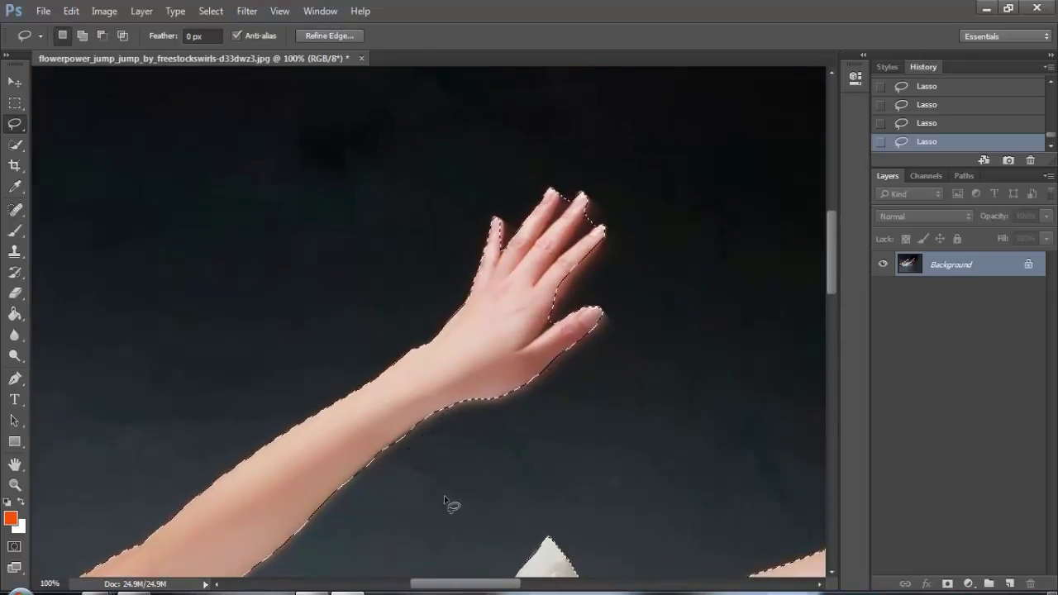
Refine the selection around the little and ring fingertips and subtract the background between the ring and middle fingers.
{"action": "mouse_move", "coordinate": [558, 208]}
{"action": "left_mouse_down"}
{"action": "mouse_move", "coordinate": [448, 358]}
{"action": "mouse_move", "coordinate": [469, 324]}
{"action": "mouse_move", "coordinate": [432, 350]}
{"action": "left_mouse_up"}
{"action": "scroll", "coordinate": [463, 325], "scroll_direction": "up", "scroll_amount": 3}
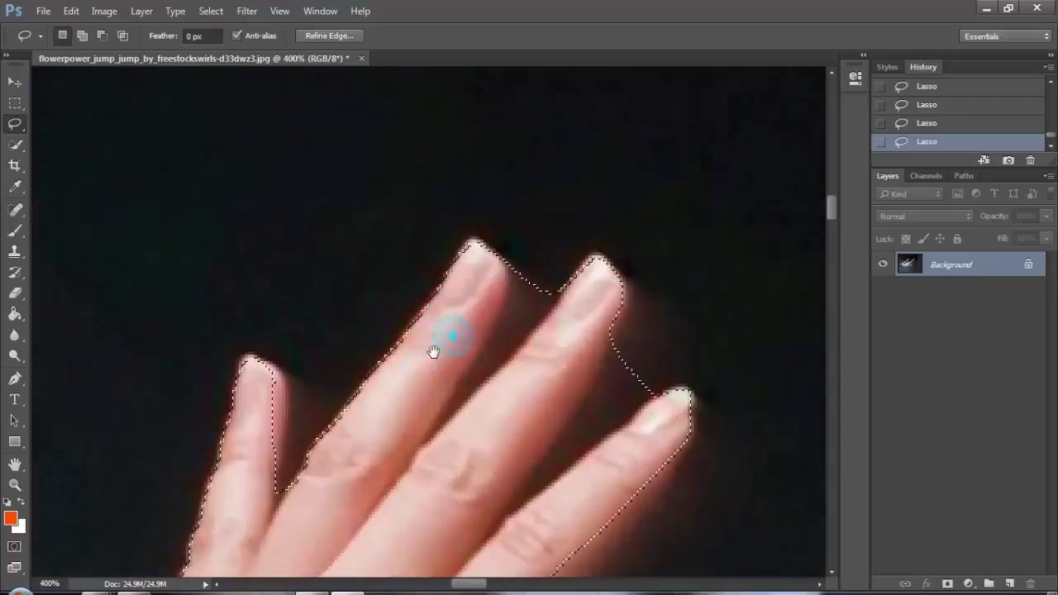
{"action": "mouse_move", "coordinate": [513, 264]}
{"action": "left_mouse_down"}
{"action": "mouse_move", "coordinate": [519, 287]}
{"action": "mouse_move", "coordinate": [506, 266]}
{"action": "left_mouse_up"}
{"action": "left_click_drag", "start_coordinate": [510, 304], "coordinate": [454, 277]}
{"action": "left_click_drag", "start_coordinate": [181, 354], "coordinate": [186, 332]}
{"action": "left_click_drag", "start_coordinate": [382, 456], "coordinate": [273, 386]}
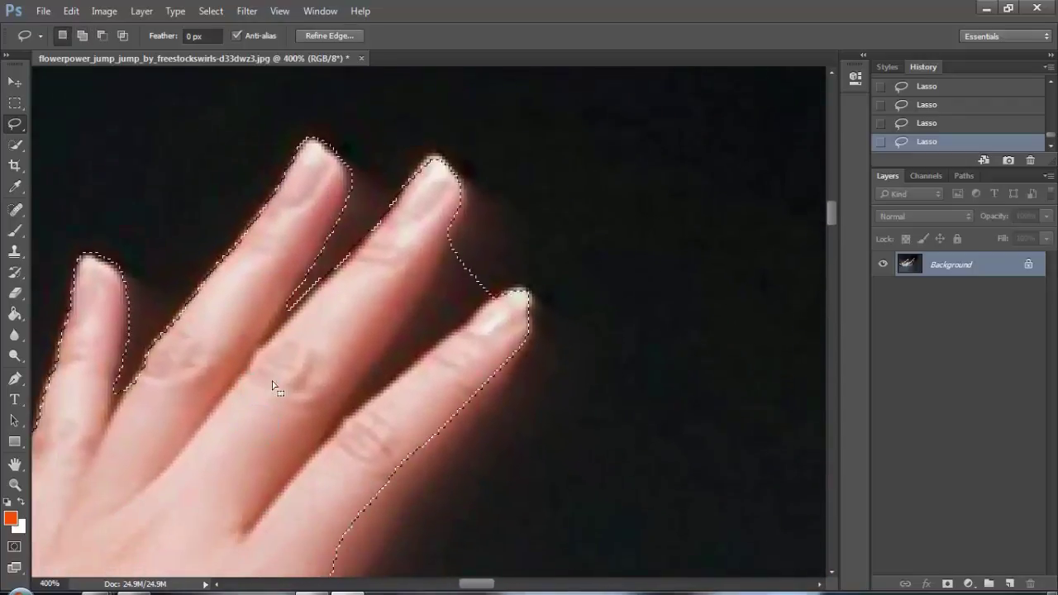
Add the middle finger's full tip to the selection and subtract the background between it and the index finger.
{"action": "left_click_drag", "start_coordinate": [416, 175], "coordinate": [450, 173]}
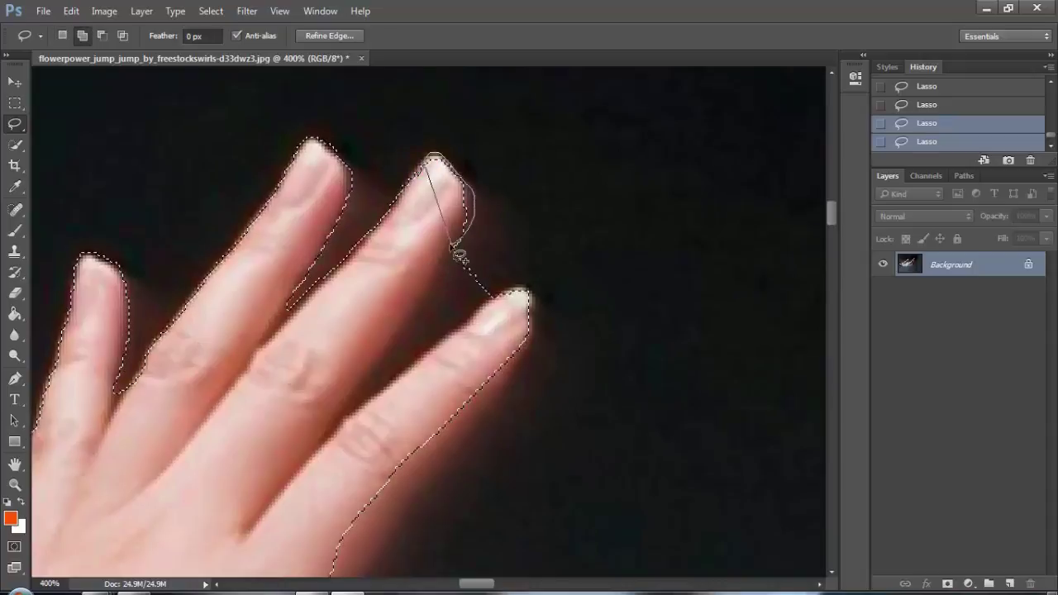
{"action": "left_click_drag", "start_coordinate": [458, 254], "coordinate": [373, 380]}
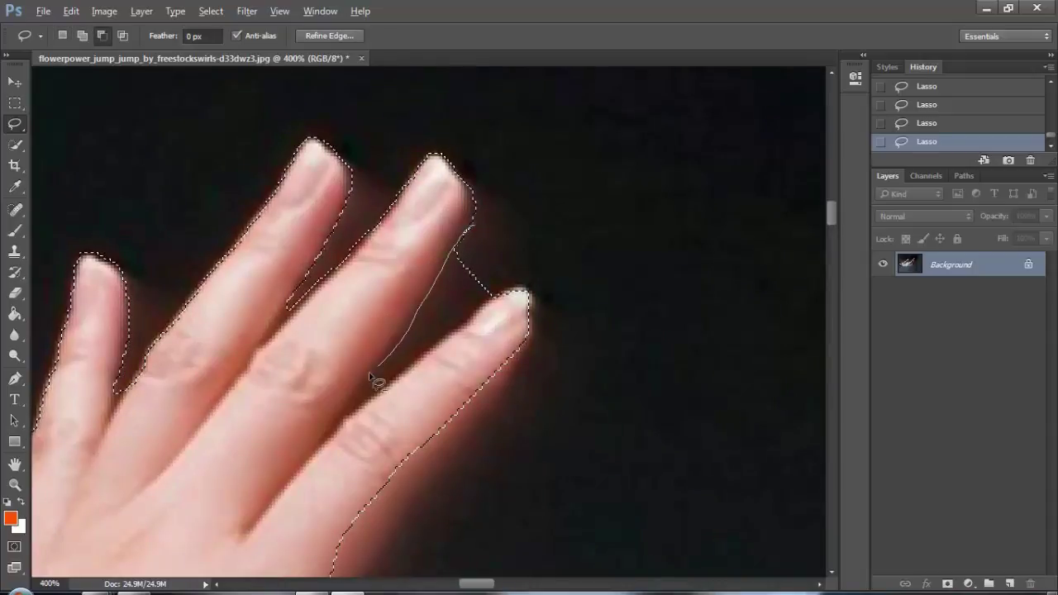
{"action": "left_click_drag", "start_coordinate": [476, 229], "coordinate": [474, 226]}
{"action": "left_click", "coordinate": [477, 230]}
{"action": "left_click", "coordinate": [936, 123]}
Refine the selection along the index finger's tip and outer edge, and subtract the background between it and the thumb.
{"action": "left_click_drag", "start_coordinate": [521, 304], "coordinate": [478, 190]}
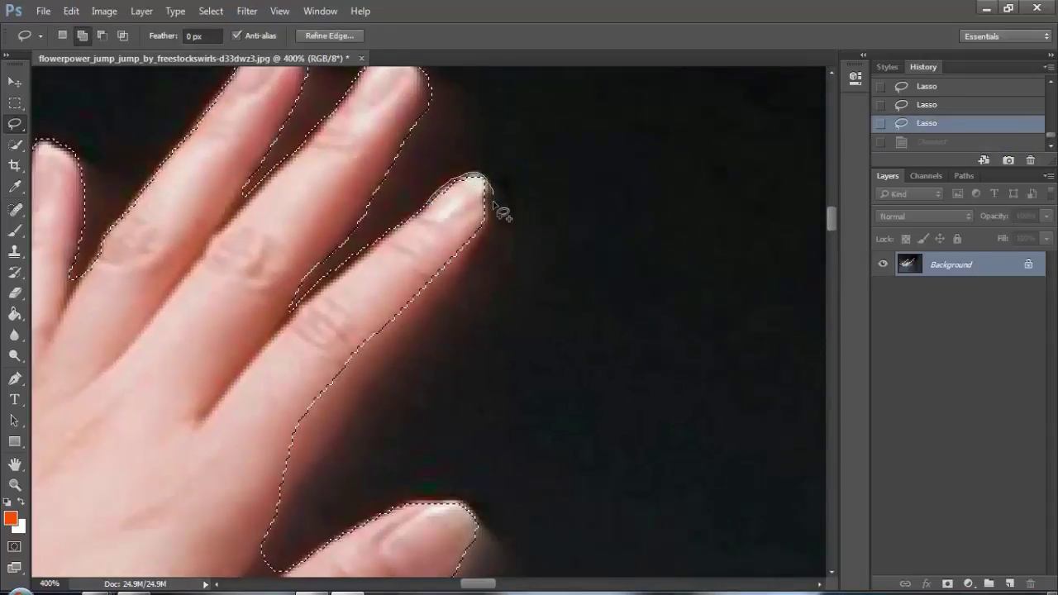
{"action": "left_click_drag", "start_coordinate": [385, 373], "coordinate": [289, 484]}
{"action": "left_click_drag", "start_coordinate": [375, 446], "coordinate": [364, 255]}
{"action": "left_click_drag", "start_coordinate": [299, 280], "coordinate": [234, 316]}
{"action": "left_click_drag", "start_coordinate": [240, 356], "coordinate": [319, 342]}
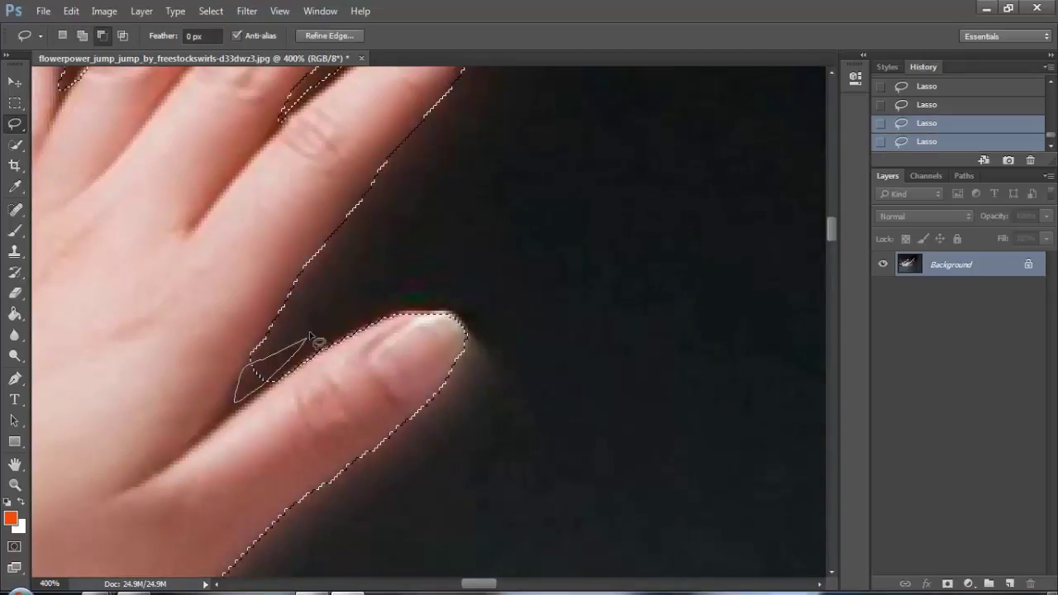
{"action": "left_click", "coordinate": [318, 342]}
{"action": "key", "text": "ctrl+z"}
Refine the selection edge around the thumb and the rest of the raised hand.
{"action": "left_click_drag", "start_coordinate": [407, 337], "coordinate": [426, 260]}
{"action": "key", "text": "shift"}
{"action": "left_click_drag", "start_coordinate": [349, 419], "coordinate": [318, 388]}
{"action": "mouse_move", "coordinate": [377, 307]}
{"action": "left_mouse_down"}
{"action": "mouse_move", "coordinate": [619, 245]}
{"action": "mouse_move", "coordinate": [711, 194]}
{"action": "left_mouse_up"}
{"action": "mouse_move", "coordinate": [435, 276]}
{"action": "left_mouse_down"}
{"action": "mouse_move", "coordinate": [241, 387]}
{"action": "mouse_move", "coordinate": [272, 397]}
{"action": "left_mouse_up"}
{"action": "left_click_drag", "start_coordinate": [305, 389], "coordinate": [411, 264]}
{"action": "mouse_move", "coordinate": [381, 275]}
{"action": "left_mouse_down"}
{"action": "mouse_move", "coordinate": [315, 310]}
{"action": "mouse_move", "coordinate": [199, 442]}
{"action": "left_mouse_up"}
{"action": "mouse_move", "coordinate": [321, 224]}
{"action": "left_mouse_down"}
{"action": "mouse_move", "coordinate": [436, 312]}
{"action": "mouse_move", "coordinate": [451, 184]}
{"action": "left_mouse_up"}
{"action": "mouse_move", "coordinate": [363, 463]}
{"action": "left_mouse_down"}
{"action": "mouse_move", "coordinate": [465, 229]}
{"action": "mouse_move", "coordinate": [395, 309]}
{"action": "mouse_move", "coordinate": [282, 120]}
{"action": "left_mouse_up"}
Add the fingers visible behind the skirt's ruffled hem to the selection.
{"action": "key", "text": "ctrl+minus"}
{"action": "left_click_drag", "start_coordinate": [554, 397], "coordinate": [57, 425]}
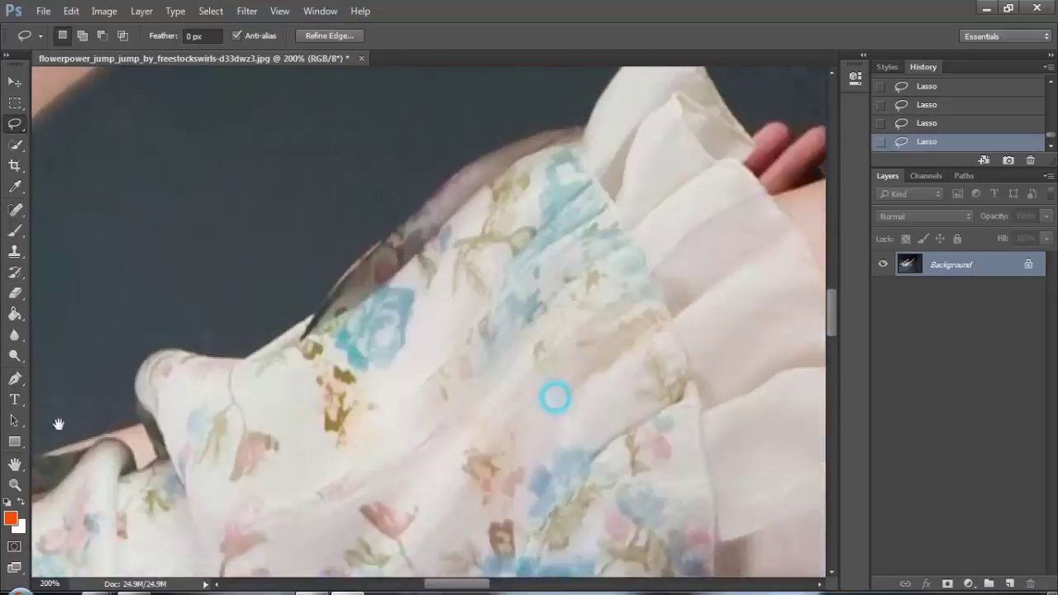
{"action": "key", "text": "shift"}
{"action": "mouse_move", "coordinate": [529, 301]}
{"action": "left_mouse_down"}
{"action": "mouse_move", "coordinate": [489, 310]}
{"action": "mouse_move", "coordinate": [522, 289]}
{"action": "left_mouse_up"}
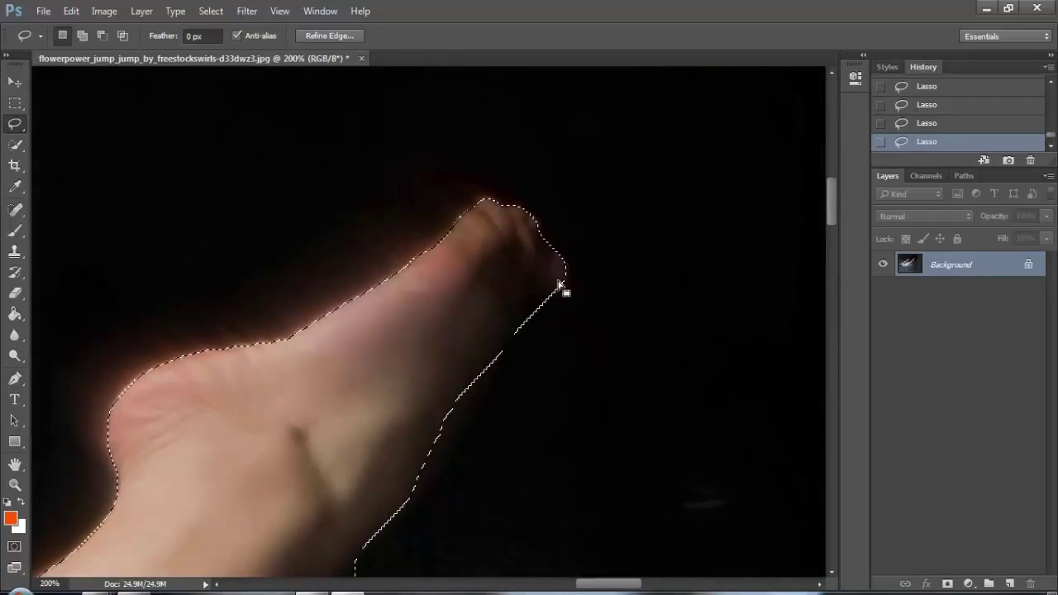
Refine the selection edge along the shadowed side of the upper foot and ankle.
{"action": "left_click_drag", "start_coordinate": [480, 415], "coordinate": [476, 423]}
{"action": "mouse_move", "coordinate": [510, 324]}
{"action": "left_mouse_down"}
{"action": "mouse_move", "coordinate": [482, 416]}
{"action": "mouse_move", "coordinate": [504, 259]}
{"action": "mouse_move", "coordinate": [431, 375]}
{"action": "left_mouse_up"}
{"action": "left_click_drag", "start_coordinate": [531, 246], "coordinate": [541, 151]}
{"action": "left_click_drag", "start_coordinate": [555, 91], "coordinate": [490, 208]}
{"action": "left_click_drag", "start_coordinate": [530, 337], "coordinate": [558, 298]}
{"action": "left_click_drag", "start_coordinate": [519, 165], "coordinate": [435, 281]}
{"action": "left_click_drag", "start_coordinate": [454, 336], "coordinate": [561, 236]}
Subtract the dark background between the upper shin and the lower foot, following the foot's edge to the heel.
{"action": "left_click_drag", "start_coordinate": [552, 178], "coordinate": [522, 193]}
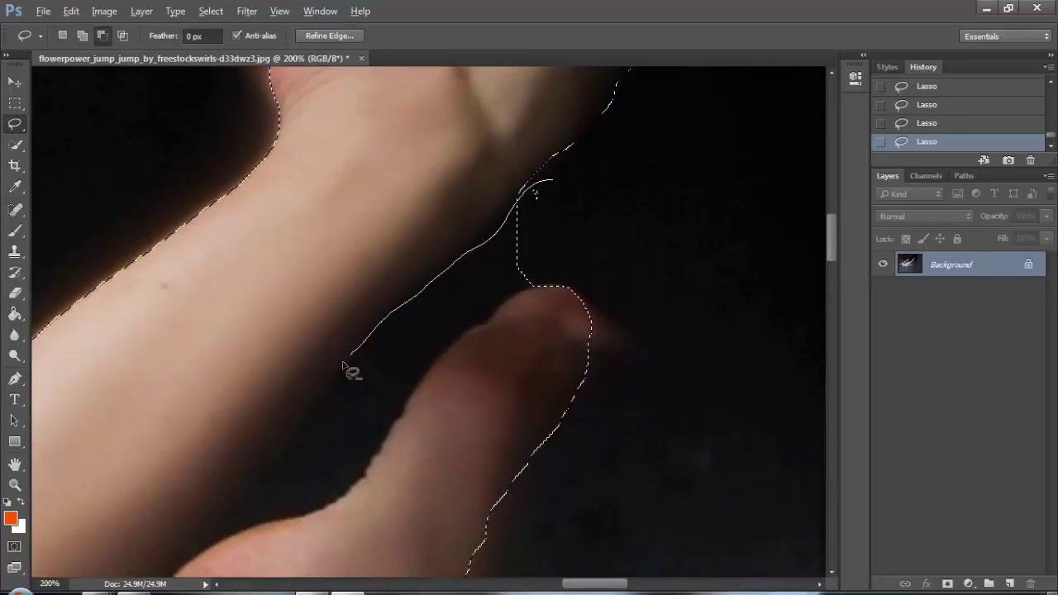
{"action": "mouse_move", "coordinate": [440, 357]}
{"action": "left_mouse_down"}
{"action": "mouse_move", "coordinate": [398, 431]}
{"action": "mouse_move", "coordinate": [435, 379]}
{"action": "left_mouse_up"}
{"action": "left_click_drag", "start_coordinate": [502, 449], "coordinate": [583, 295]}
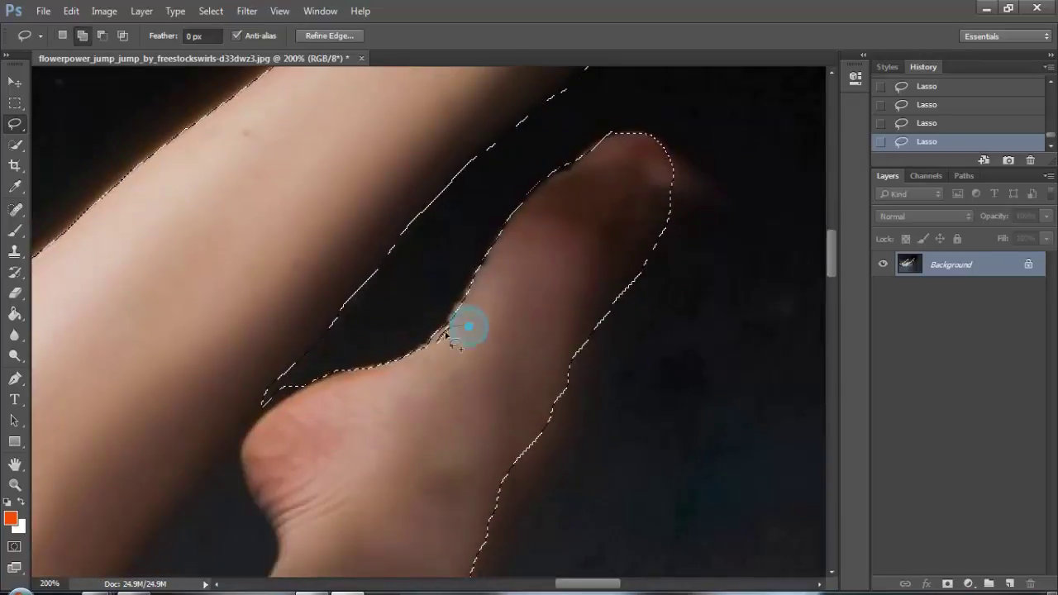
{"action": "left_click_drag", "start_coordinate": [466, 325], "coordinate": [438, 347]}
Subtract the remaining background between the two legs, from the lower heel down to the gap behind the knees.
{"action": "left_click_drag", "start_coordinate": [463, 388], "coordinate": [665, 164]}
{"action": "mouse_move", "coordinate": [438, 229]}
{"action": "left_mouse_down"}
{"action": "mouse_move", "coordinate": [246, 472]}
{"action": "mouse_move", "coordinate": [450, 272]}
{"action": "left_mouse_up"}
{"action": "left_click_drag", "start_coordinate": [465, 302], "coordinate": [491, 170]}
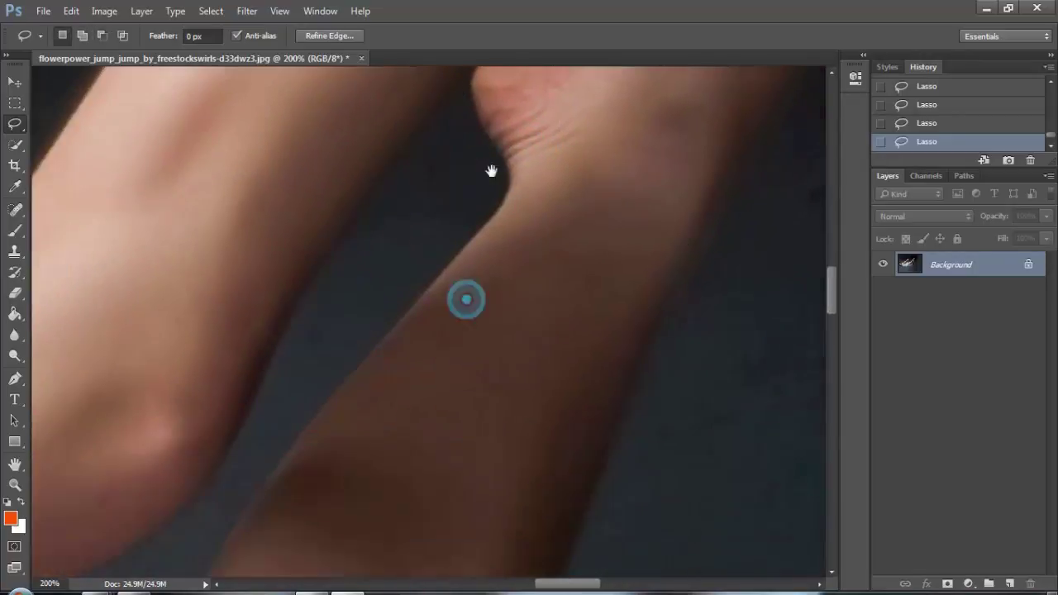
{"action": "mouse_move", "coordinate": [309, 290]}
{"action": "left_mouse_down"}
{"action": "mouse_move", "coordinate": [276, 328]}
{"action": "mouse_move", "coordinate": [285, 319]}
{"action": "left_mouse_up"}
{"action": "left_click_drag", "start_coordinate": [308, 277], "coordinate": [311, 221]}
{"action": "left_click_drag", "start_coordinate": [314, 214], "coordinate": [310, 225]}
{"action": "scroll", "coordinate": [332, 377], "scroll_direction": "down", "scroll_amount": 1}
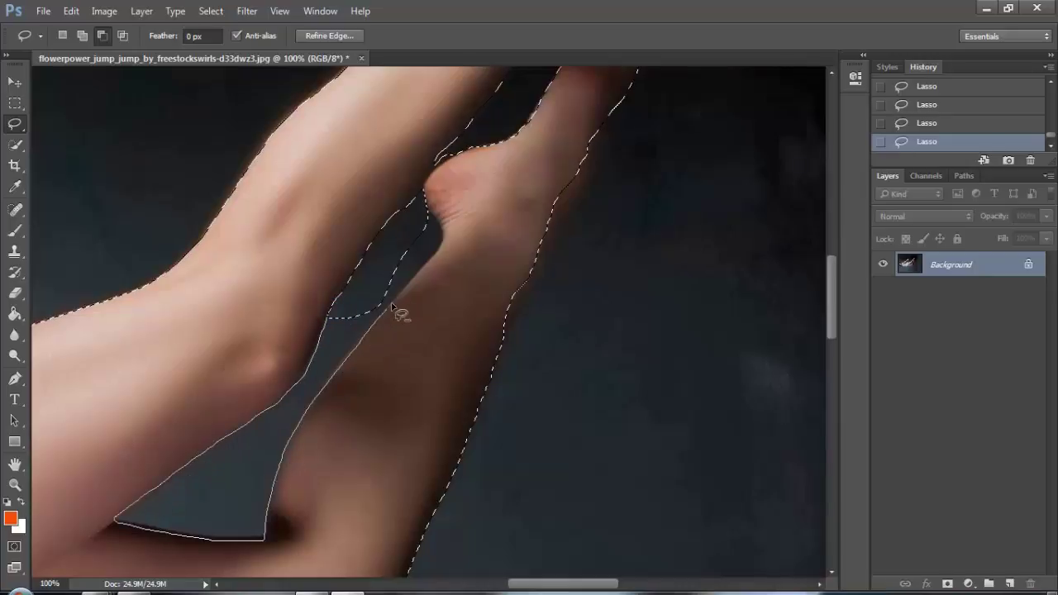
{"action": "left_click_drag", "start_coordinate": [442, 217], "coordinate": [418, 216]}
Trim the leftover background from the selection along the lower foot's heel and ankle.
{"action": "double_click", "coordinate": [422, 233]}
{"action": "mouse_move", "coordinate": [413, 175]}
{"action": "left_mouse_down"}
{"action": "mouse_move", "coordinate": [428, 245]}
{"action": "mouse_move", "coordinate": [461, 296]}
{"action": "left_mouse_up"}
{"action": "left_click_drag", "start_coordinate": [490, 319], "coordinate": [509, 215]}
{"action": "key", "text": "alt"}
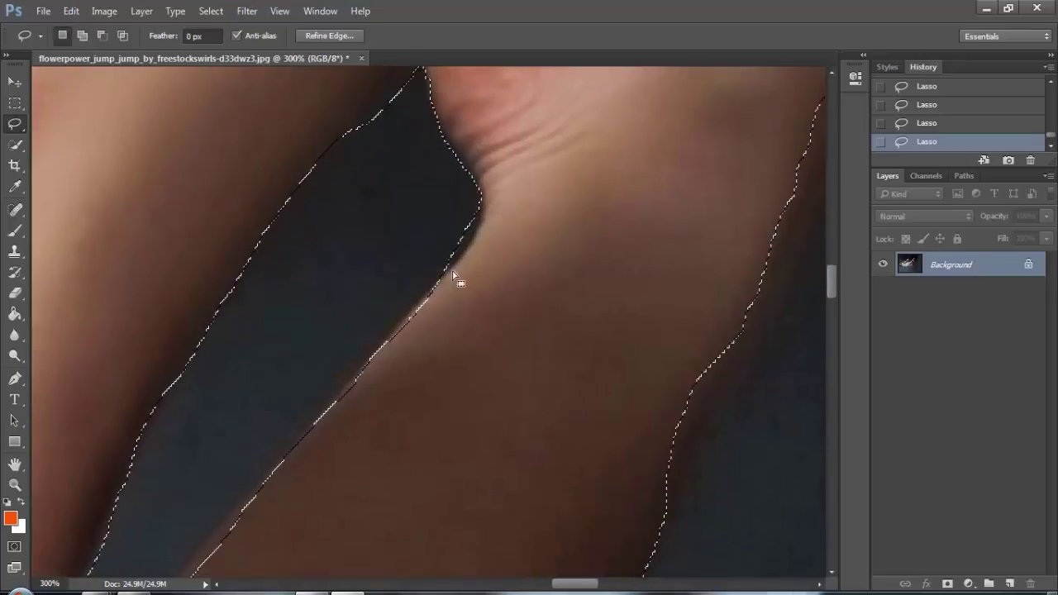
{"action": "left_click_drag", "start_coordinate": [436, 281], "coordinate": [474, 199]}
{"action": "left_click_drag", "start_coordinate": [454, 105], "coordinate": [496, 146]}
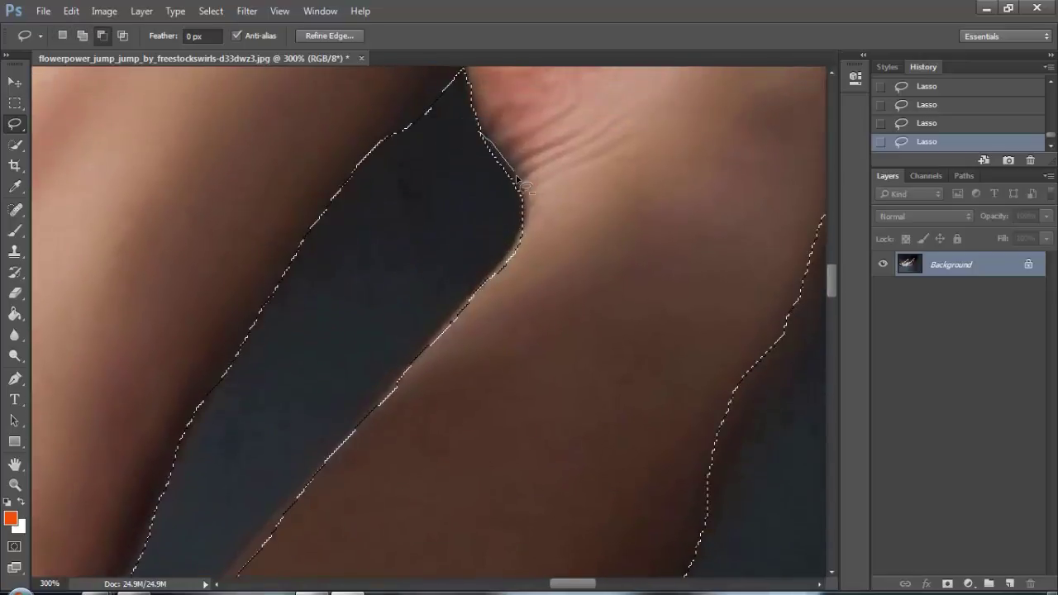
{"action": "left_click_drag", "start_coordinate": [413, 472], "coordinate": [512, 191]}
Add the missing lower edge of the dress bodice to the selection.
{"action": "left_click_drag", "start_coordinate": [431, 218], "coordinate": [275, 411]}
{"action": "left_click_drag", "start_coordinate": [427, 366], "coordinate": [488, 75]}
{"action": "double_click", "coordinate": [399, 392]}
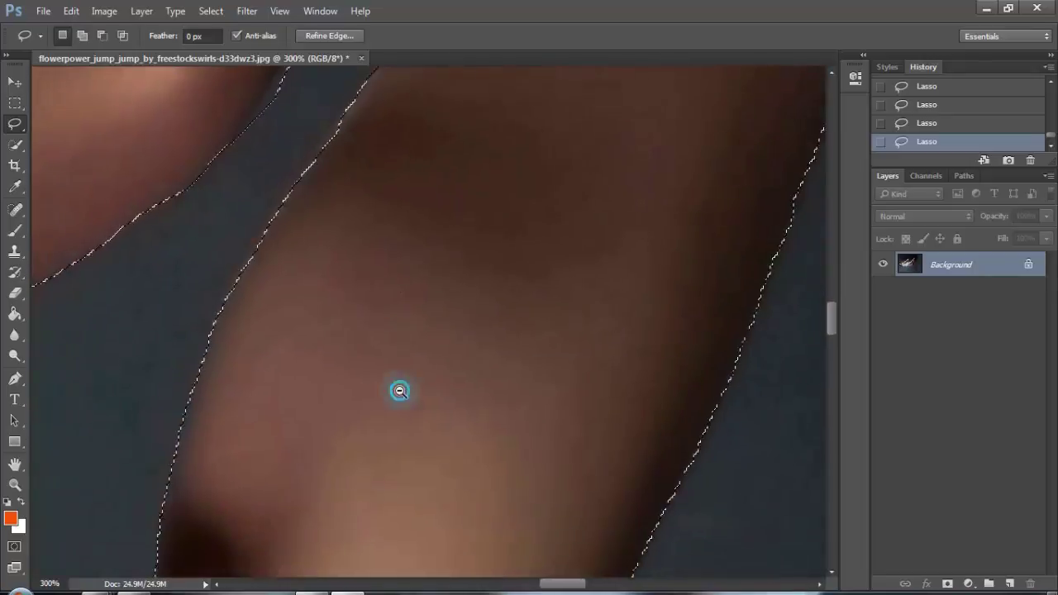
{"action": "mouse_move", "coordinate": [435, 501]}
{"action": "left_mouse_down"}
{"action": "mouse_move", "coordinate": [379, 487]}
{"action": "mouse_move", "coordinate": [837, 330]}
{"action": "left_mouse_up"}
{"action": "mouse_move", "coordinate": [377, 402]}
{"action": "left_mouse_down"}
{"action": "mouse_move", "coordinate": [560, 362]}
{"action": "mouse_move", "coordinate": [637, 427]}
{"action": "mouse_move", "coordinate": [812, 466]}
{"action": "left_mouse_up"}
{"action": "mouse_move", "coordinate": [523, 474]}
{"action": "left_mouse_down"}
{"action": "mouse_move", "coordinate": [485, 480]}
{"action": "mouse_move", "coordinate": [453, 440]}
{"action": "mouse_move", "coordinate": [478, 443]}
{"action": "left_mouse_up"}
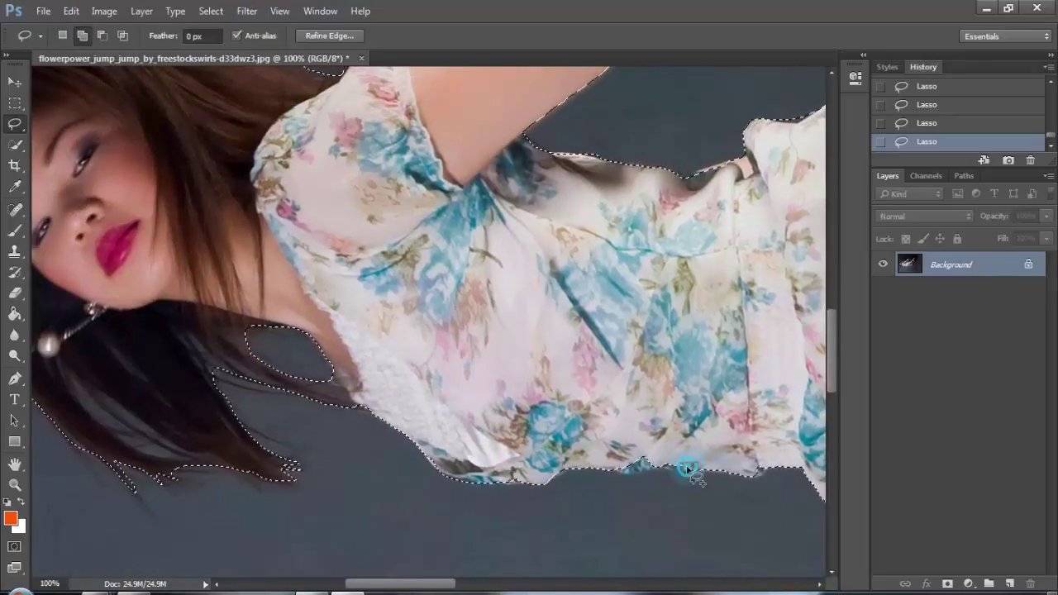
{"action": "scroll", "coordinate": [584, 447], "scroll_direction": "down", "scroll_amount": 5}
{"action": "right_click", "coordinate": [343, 298]}
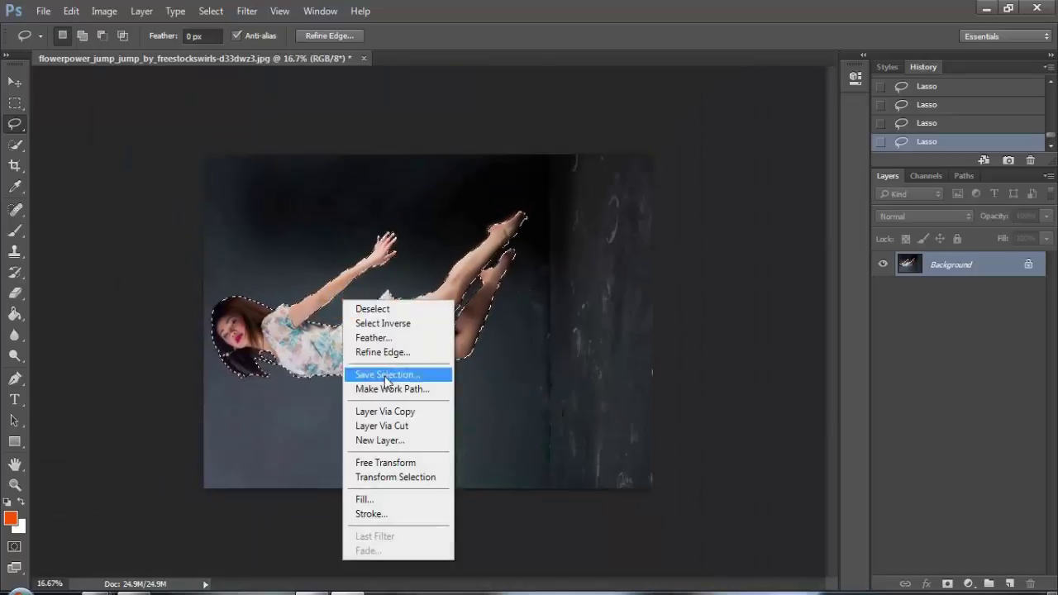
{"action": "left_click", "coordinate": [385, 376]}
{"action": "left_click_drag", "start_coordinate": [750, 110], "coordinate": [615, 105]}
{"action": "left_click", "coordinate": [774, 512]}
Trim the excess background from the selection along the hair just above the shoulder.
{"action": "scroll", "coordinate": [471, 226], "scroll_direction": "up", "scroll_amount": 6}
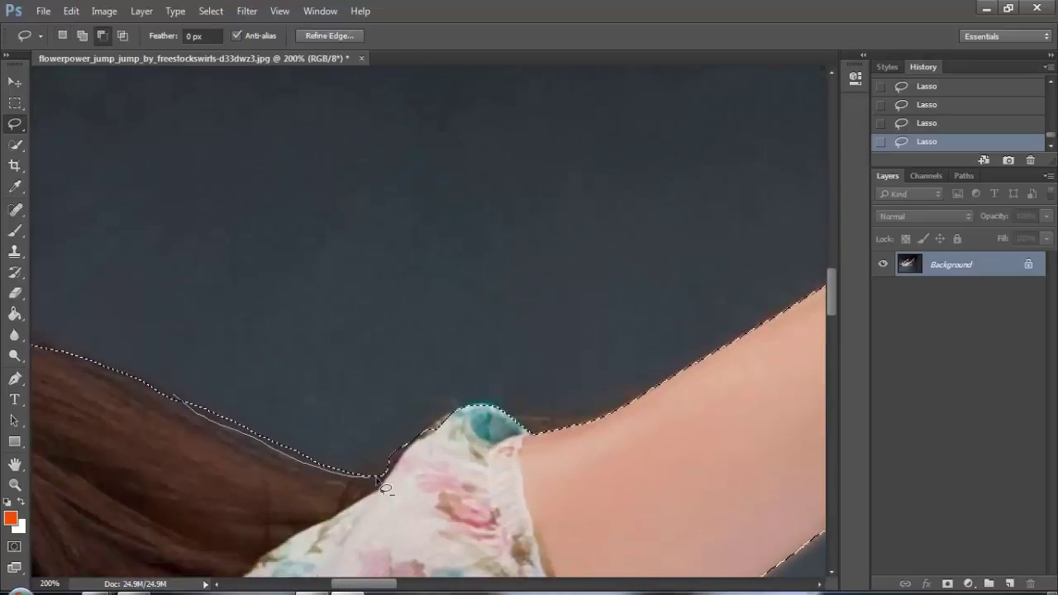
{"action": "left_click_drag", "start_coordinate": [378, 477], "coordinate": [382, 475]}
{"action": "mouse_move", "coordinate": [702, 527]}
{"action": "left_mouse_down"}
{"action": "mouse_move", "coordinate": [541, 437]}
{"action": "mouse_move", "coordinate": [324, 261]}
{"action": "mouse_move", "coordinate": [351, 294]}
{"action": "left_mouse_up"}
Correct the selection along the dress's underside between the waist and the skirt.
{"action": "mouse_move", "coordinate": [555, 422]}
{"action": "left_mouse_down"}
{"action": "mouse_move", "coordinate": [474, 305]}
{"action": "mouse_move", "coordinate": [475, 199]}
{"action": "left_mouse_up"}
{"action": "mouse_move", "coordinate": [501, 290]}
{"action": "left_mouse_down"}
{"action": "mouse_move", "coordinate": [218, 458]}
{"action": "mouse_move", "coordinate": [743, 393]}
{"action": "left_mouse_up"}
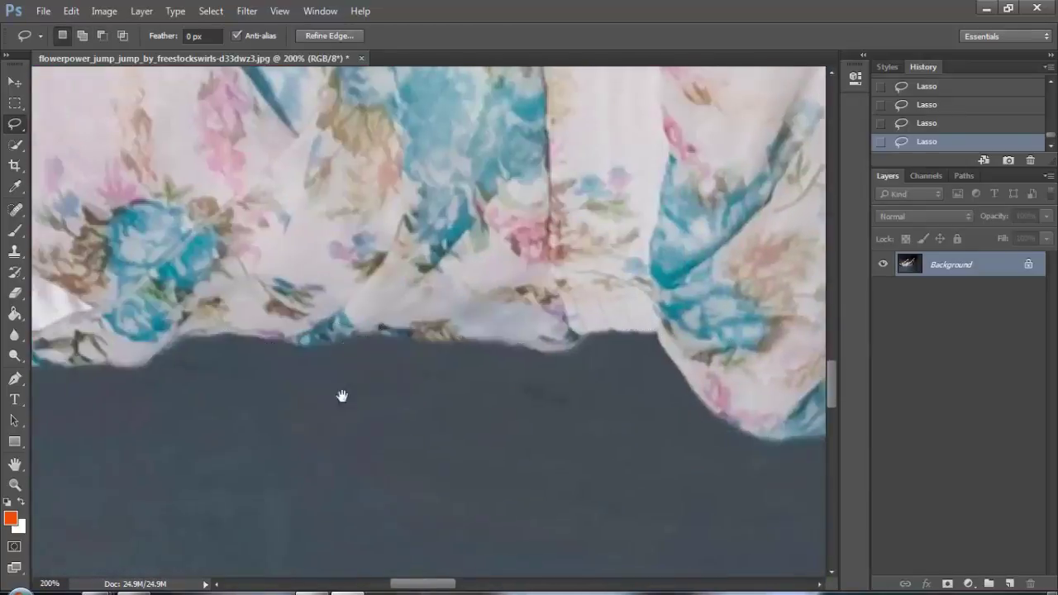
{"action": "left_click_drag", "start_coordinate": [342, 397], "coordinate": [436, 427]}
{"action": "mouse_move", "coordinate": [451, 368]}
{"action": "left_mouse_down"}
{"action": "mouse_move", "coordinate": [444, 410]}
{"action": "mouse_move", "coordinate": [492, 371]}
{"action": "left_mouse_up"}
{"action": "left_click_drag", "start_coordinate": [490, 357], "coordinate": [552, 360]}
{"action": "left_click_drag", "start_coordinate": [722, 357], "coordinate": [716, 371]}
{"action": "left_click_drag", "start_coordinate": [330, 376], "coordinate": [703, 414]}
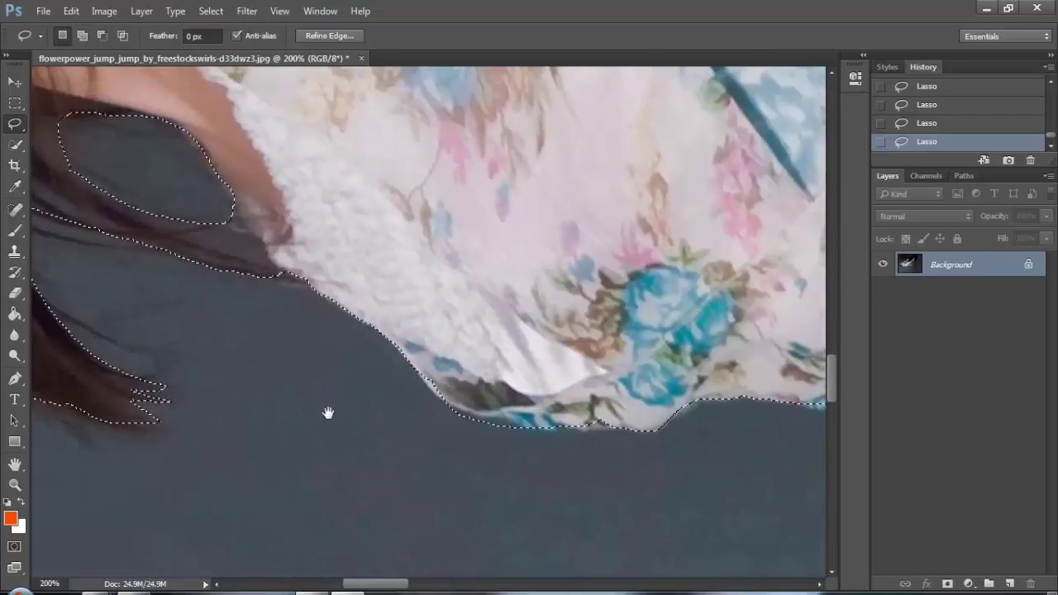
Clean up the selection edge along the lower bodice and the hanging hair tips.
{"action": "mouse_move", "coordinate": [458, 416]}
{"action": "left_mouse_down"}
{"action": "mouse_move", "coordinate": [524, 430]}
{"action": "mouse_move", "coordinate": [477, 444]}
{"action": "mouse_move", "coordinate": [537, 435]}
{"action": "left_mouse_up"}
{"action": "left_click_drag", "start_coordinate": [402, 404], "coordinate": [590, 402]}
{"action": "mouse_move", "coordinate": [465, 323]}
{"action": "left_mouse_down"}
{"action": "mouse_move", "coordinate": [467, 334]}
{"action": "mouse_move", "coordinate": [632, 245]}
{"action": "left_mouse_up"}
{"action": "scroll", "coordinate": [337, 395], "scroll_direction": "down", "scroll_amount": 3}
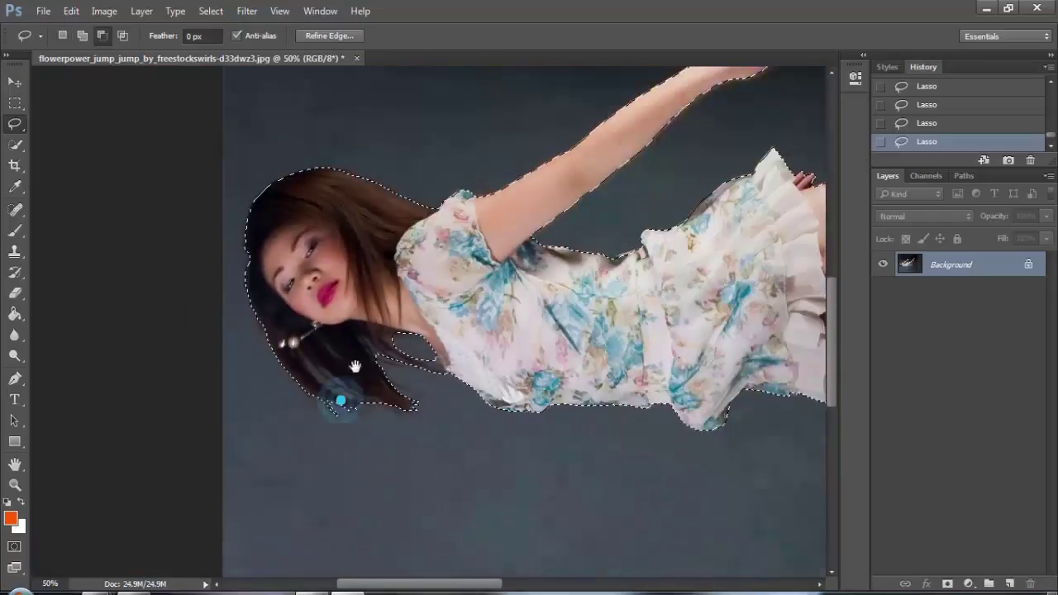
{"action": "left_click_drag", "start_coordinate": [705, 267], "coordinate": [416, 363]}
{"action": "scroll", "coordinate": [416, 364], "scroll_direction": "down", "scroll_amount": 1}
{"action": "left_click", "coordinate": [329, 37]}
{"action": "left_click_drag", "start_coordinate": [603, 108], "coordinate": [668, 120]}
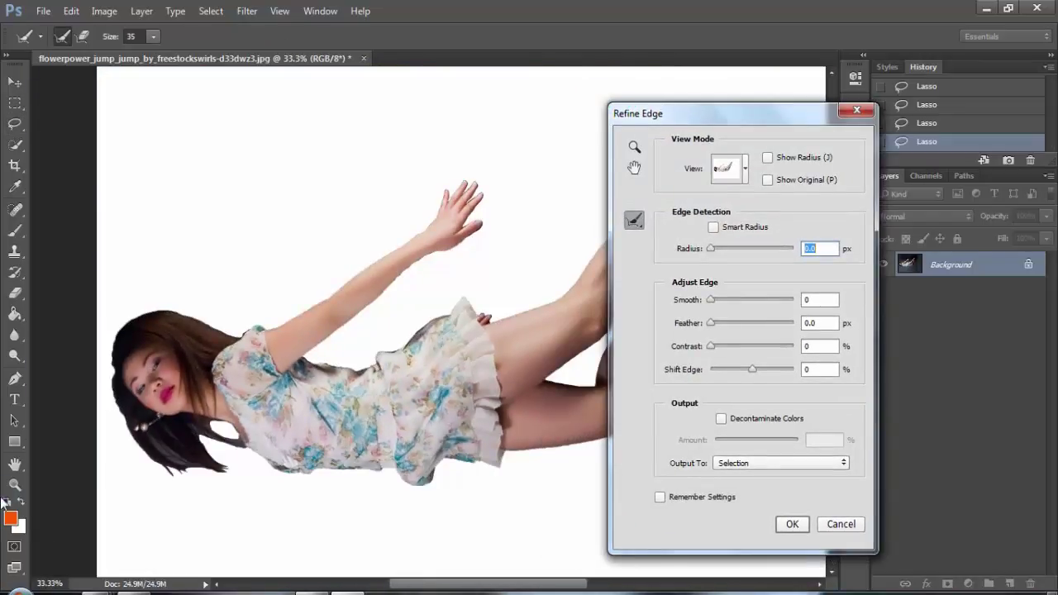
{"action": "left_click", "coordinate": [838, 525]}
Reset the foreground and background colours to their defaults, and preview the selection in Refine Edge using the On Layers view.
{"action": "left_click", "coordinate": [6, 502]}
{"action": "right_click", "coordinate": [536, 261]}
{"action": "left_click", "coordinate": [579, 318]}
{"action": "left_click", "coordinate": [741, 168]}
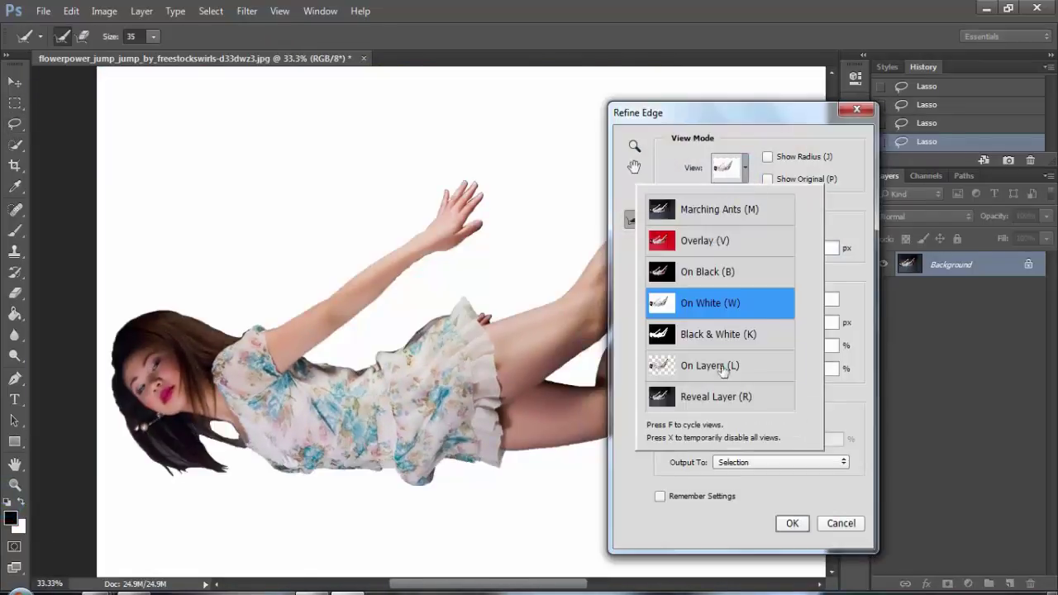
{"action": "left_click", "coordinate": [745, 121]}
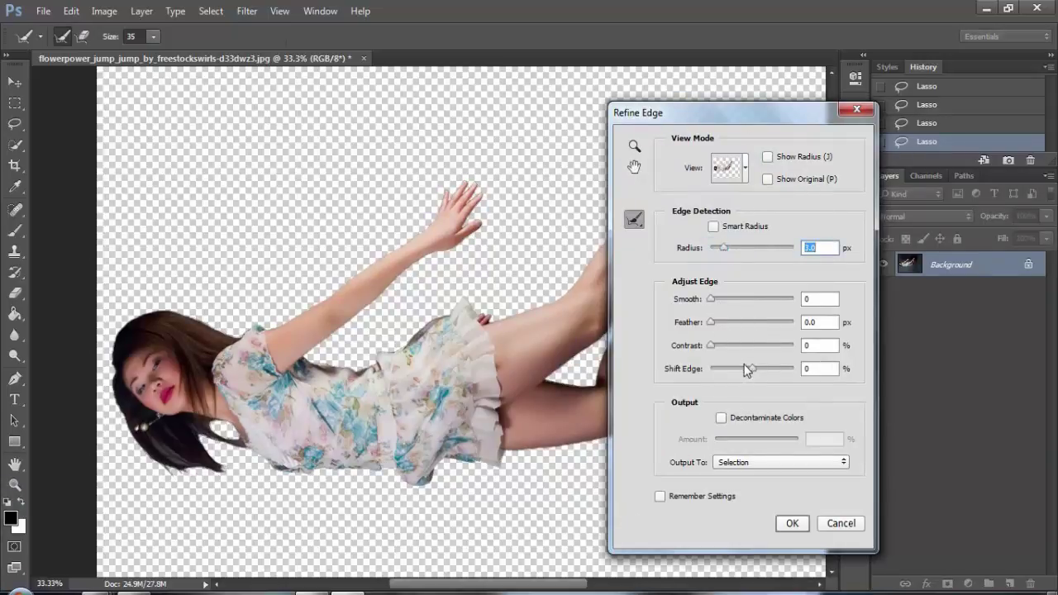
Refine the selection with Smooth 50 and Shift Edge -42%, brush over the hanging hair's edges, and apply the refinement.
{"action": "left_click_drag", "start_coordinate": [747, 369], "coordinate": [736, 377]}
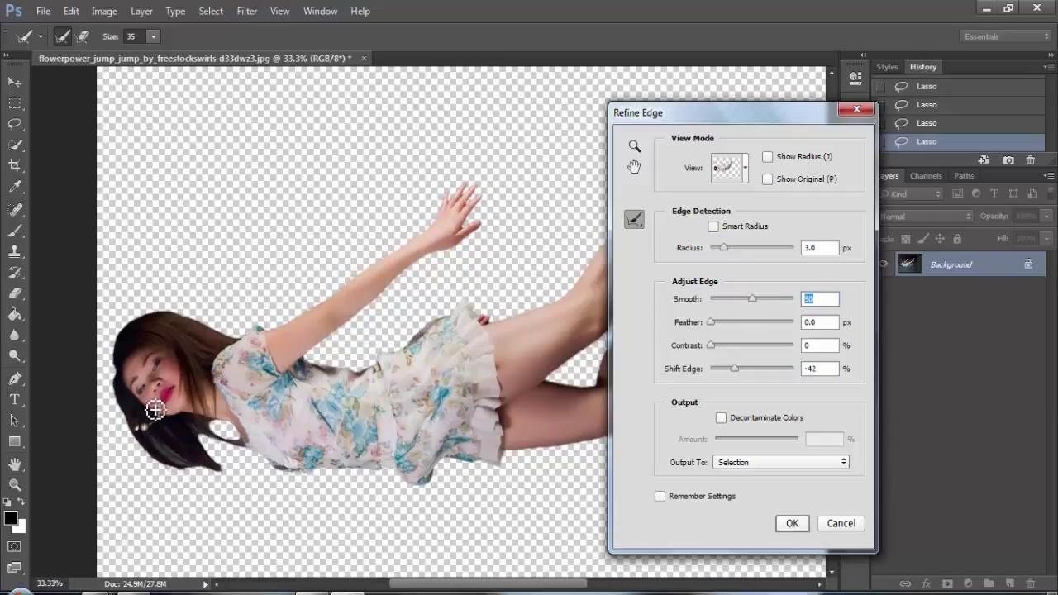
{"action": "left_click_drag", "start_coordinate": [166, 56], "coordinate": [171, 56]}
{"action": "left_click_drag", "start_coordinate": [235, 476], "coordinate": [149, 457]}
{"action": "scroll", "coordinate": [157, 437], "scroll_direction": "up", "scroll_amount": 4}
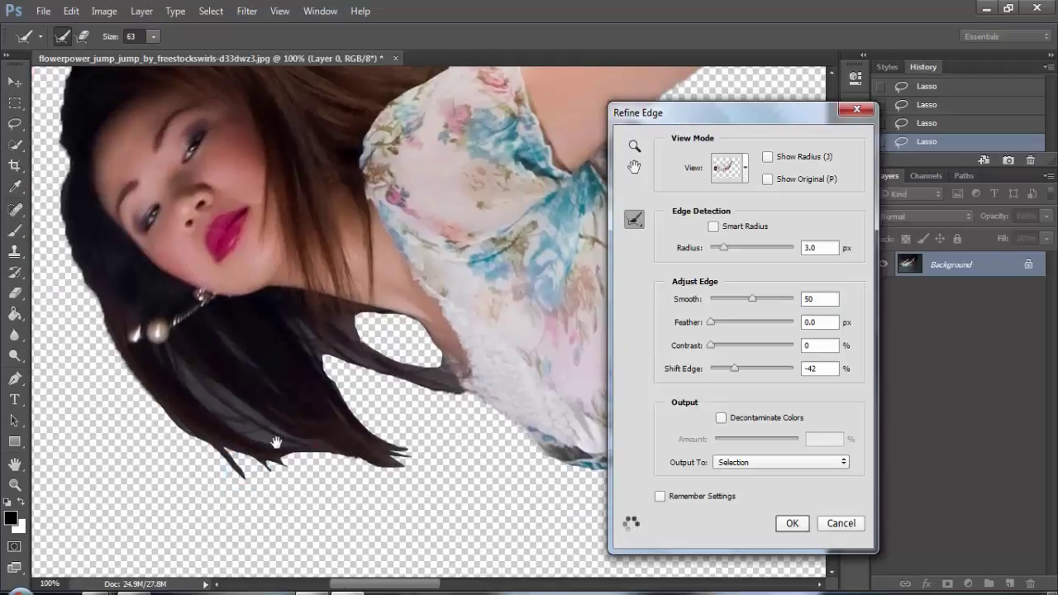
{"action": "left_click_drag", "start_coordinate": [317, 323], "coordinate": [432, 390]}
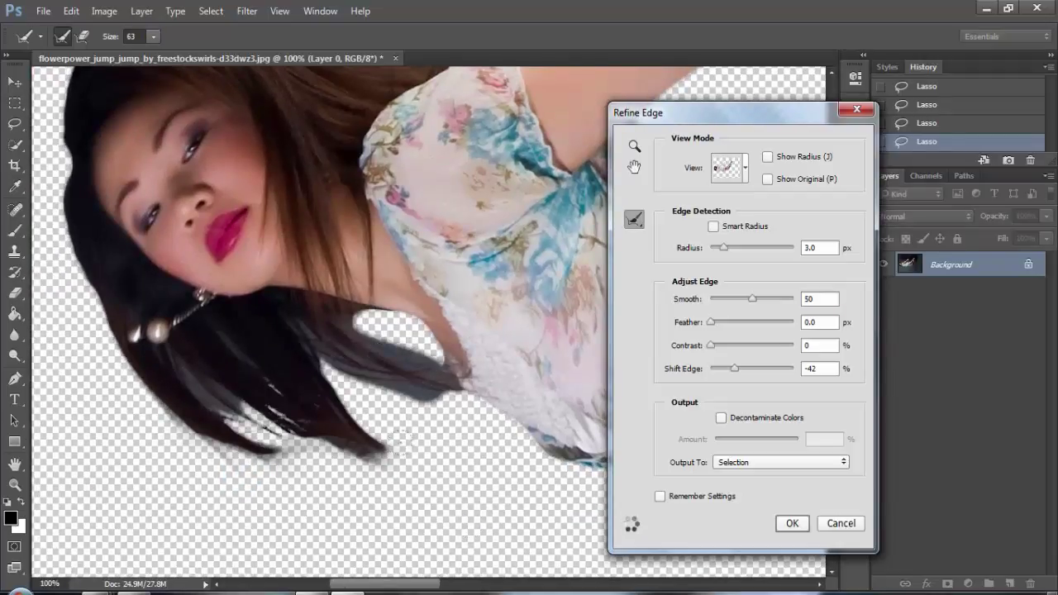
{"action": "left_click_drag", "start_coordinate": [256, 381], "coordinate": [410, 516]}
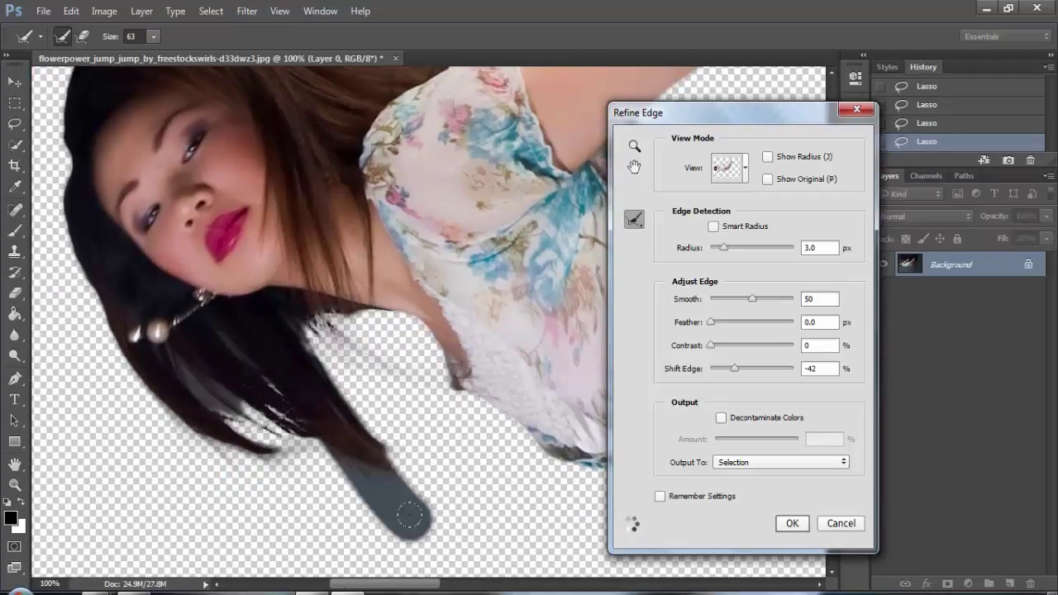
{"action": "scroll", "coordinate": [340, 442], "scroll_direction": "down", "scroll_amount": 4}
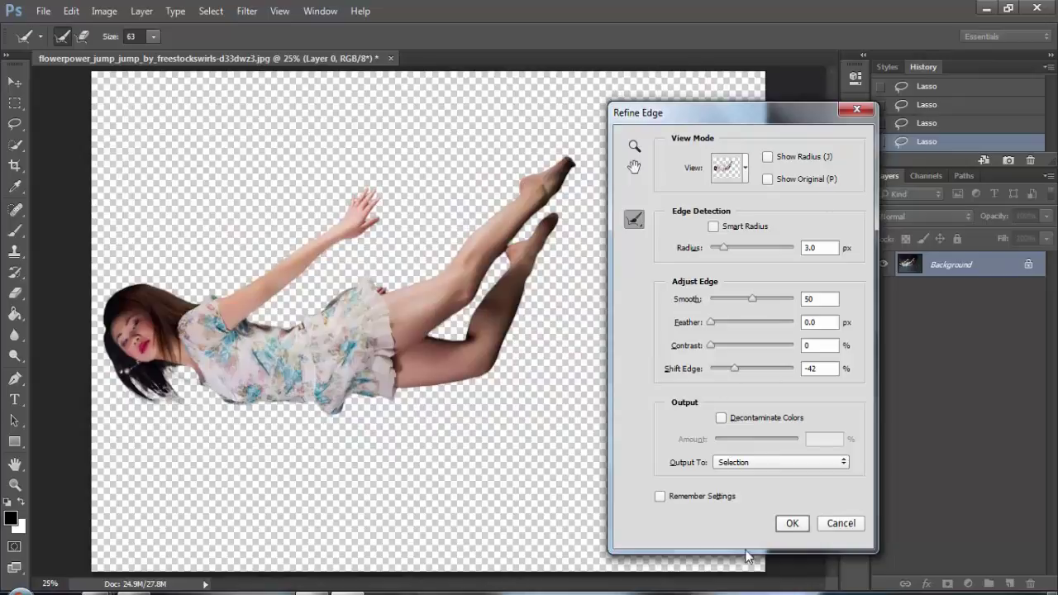
{"action": "key", "text": "Return"}
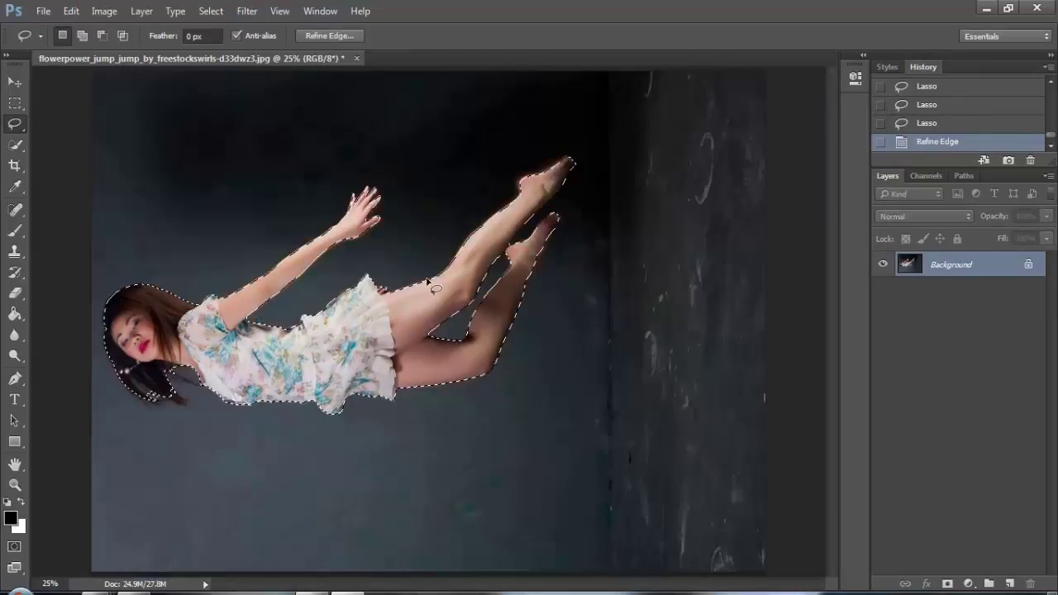
Copy the selected woman onto her own layer and delete the original background layer.
{"action": "right_click", "coordinate": [428, 281]}
{"action": "left_click", "coordinate": [470, 391]}
{"action": "left_click", "coordinate": [882, 289]}
{"action": "left_click_drag", "start_coordinate": [910, 290], "coordinate": [1029, 583]}
{"action": "left_click", "coordinate": [956, 320]}
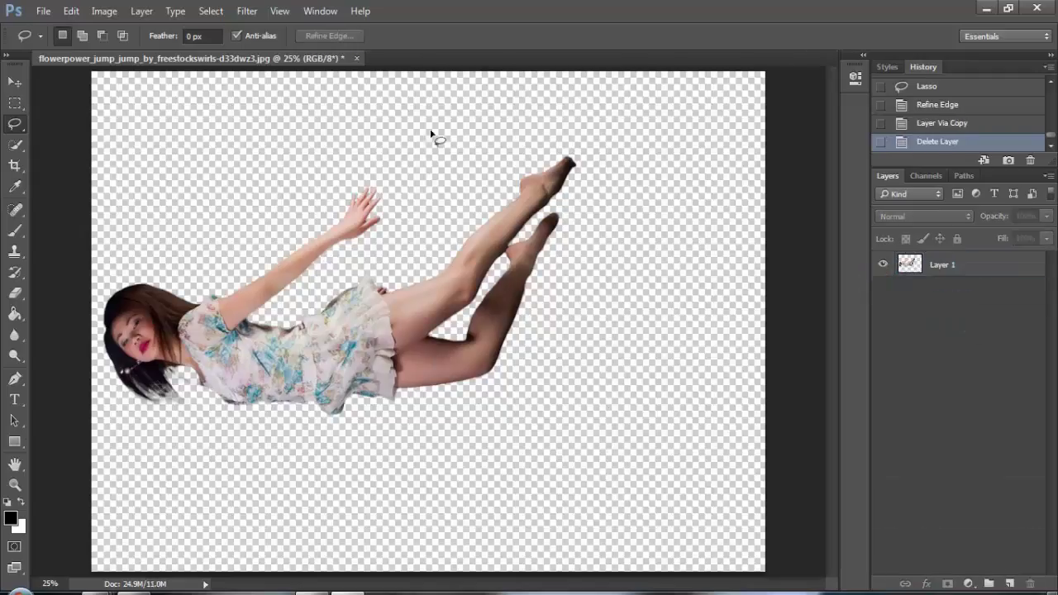
{"action": "left_click", "coordinate": [956, 273]}
Open stormy_sky_5_by_pelleron_stock.jpg and bring the sky into the woman's document as a new layer.
{"action": "left_click", "coordinate": [42, 11]}
{"action": "left_click", "coordinate": [50, 47]}
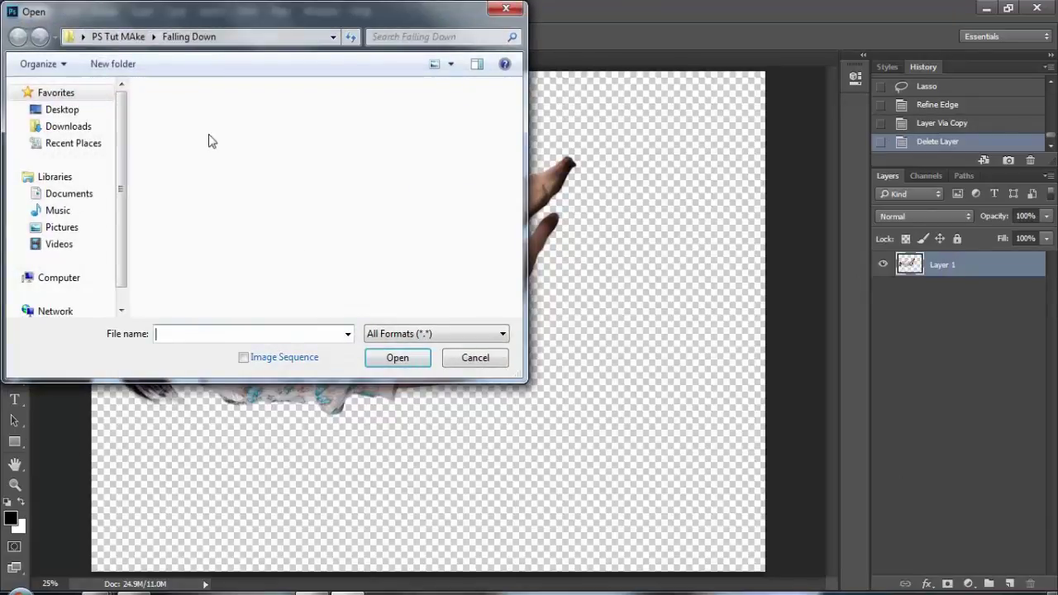
{"action": "double_click", "coordinate": [442, 263]}
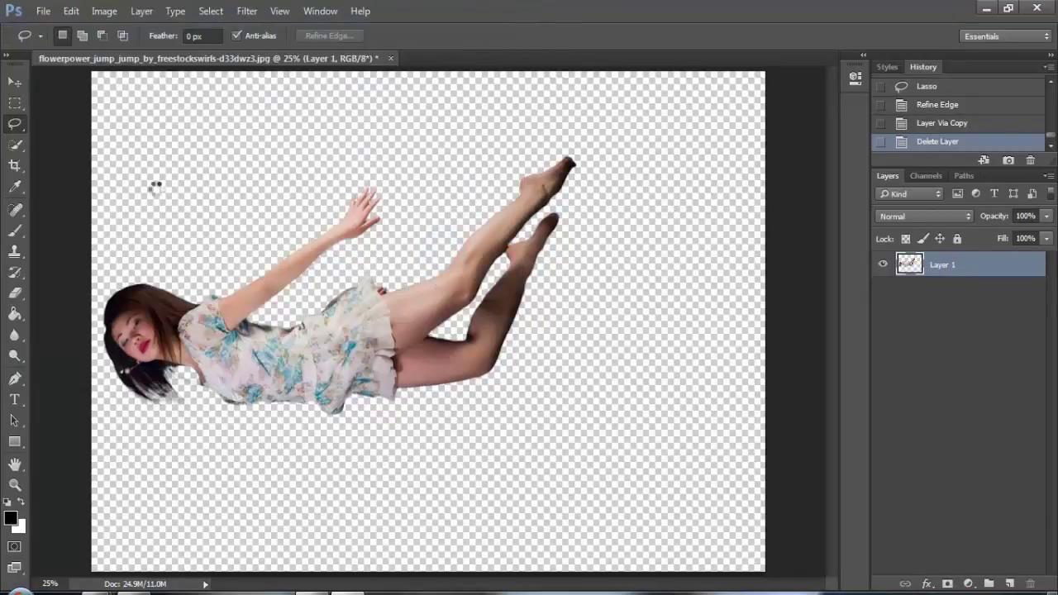
{"action": "left_click", "coordinate": [14, 82]}
{"action": "left_click_drag", "start_coordinate": [172, 51], "coordinate": [265, 162]}
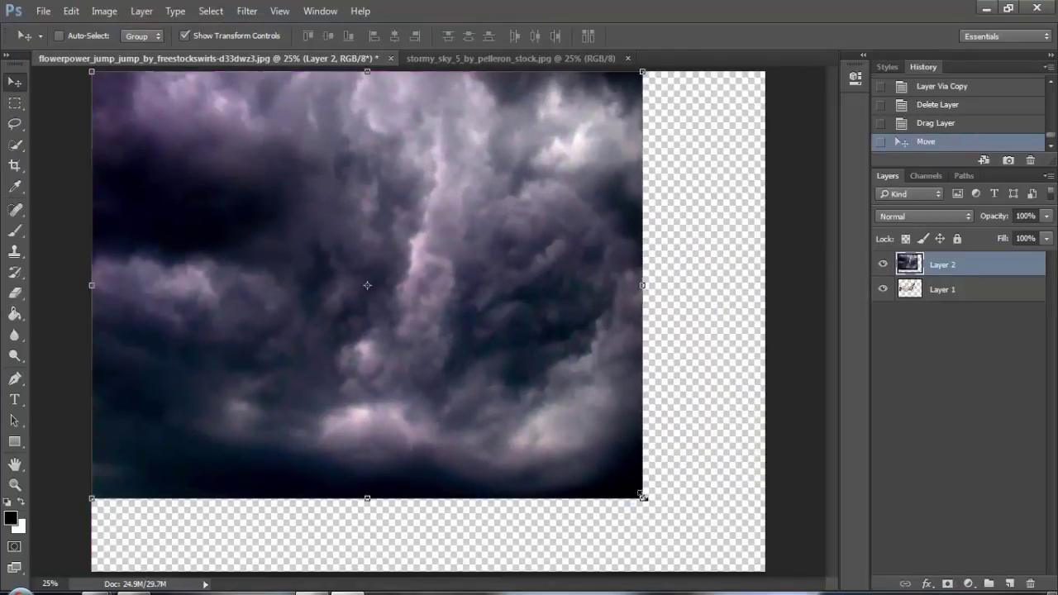
Scale the stormy sky to cover the whole canvas and place the woman's layer above it.
{"action": "left_click_drag", "start_coordinate": [642, 496], "coordinate": [775, 578]}
{"action": "key", "text": "Return"}
{"action": "mouse_move", "coordinate": [595, 403]}
{"action": "left_mouse_down"}
{"action": "mouse_move", "coordinate": [582, 384]}
{"action": "mouse_move", "coordinate": [585, 398]}
{"action": "left_mouse_up"}
{"action": "left_click", "coordinate": [927, 332]}
{"action": "left_click_drag", "start_coordinate": [929, 291], "coordinate": [924, 261]}
Scale the woman down and position her over the left part of the sky.
{"action": "key", "text": "ctrl+minus"}
{"action": "key", "text": "ctrl+minus"}
{"action": "left_click_drag", "start_coordinate": [423, 316], "coordinate": [428, 337]}
{"action": "left_click_drag", "start_coordinate": [509, 260], "coordinate": [425, 299]}
{"action": "key", "text": "Return"}
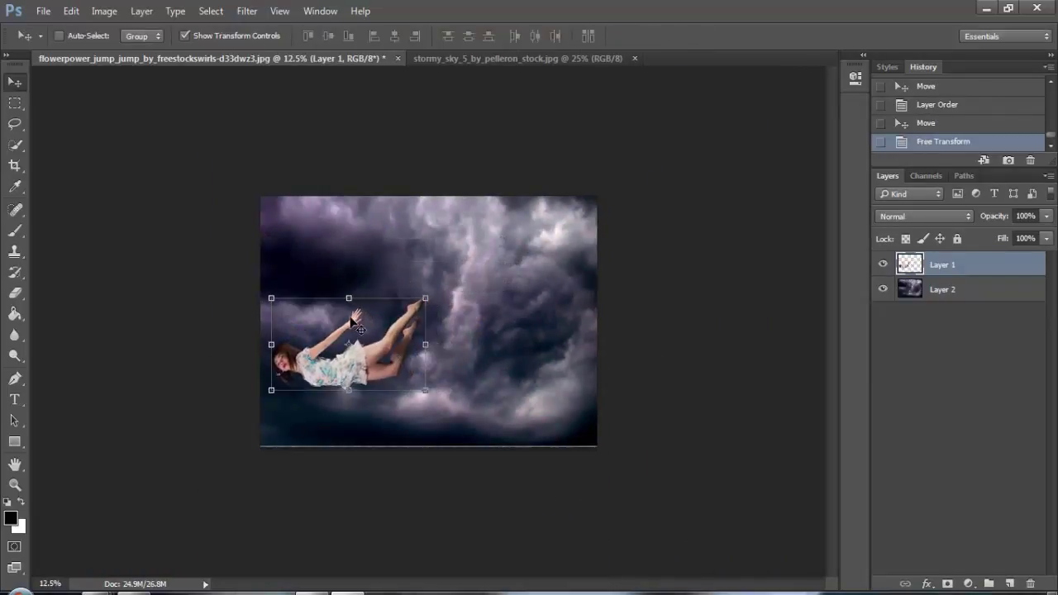
Nudge the sky layer downward, and adjust the woman's size and position against it.
{"action": "left_click", "coordinate": [928, 296]}
{"action": "left_click_drag", "start_coordinate": [512, 348], "coordinate": [512, 352]}
{"action": "left_click", "coordinate": [929, 266]}
{"action": "left_click_drag", "start_coordinate": [350, 390], "coordinate": [355, 384]}
{"action": "key", "text": "Return"}
{"action": "left_click_drag", "start_coordinate": [391, 340], "coordinate": [379, 355]}
Enlarge the woman to about 6.35 by 3.32 in.
{"action": "key", "text": "ctrl+plus"}
{"action": "key", "text": "ctrl+plus"}
{"action": "key", "text": "ctrl+minus"}
{"action": "key", "text": "ctrl+minus"}
{"action": "left_click_drag", "start_coordinate": [430, 308], "coordinate": [462, 292]}
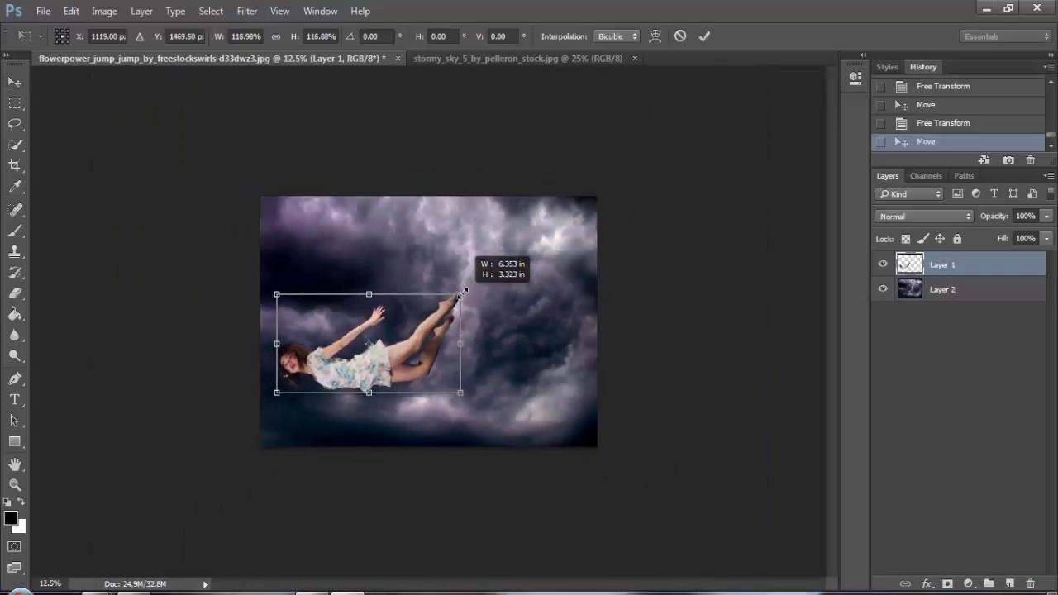
{"action": "key", "text": "Return"}
Open right ground.png and place the glowing cracked disc at the right edge of the composite.
{"action": "left_click", "coordinate": [42, 10]}
{"action": "left_click", "coordinate": [58, 44]}
{"action": "double_click", "coordinate": [364, 228]}
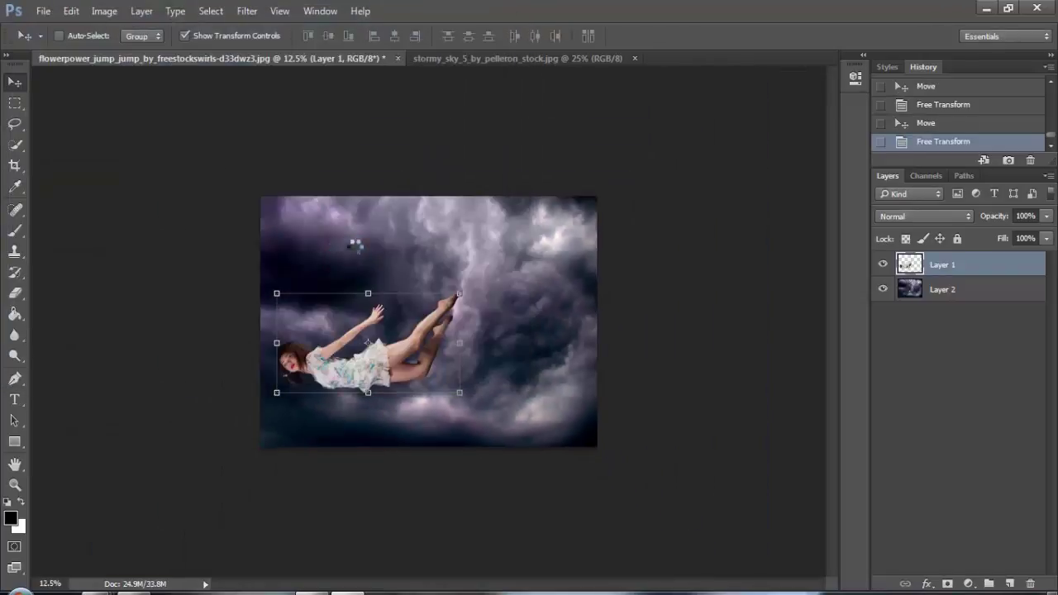
{"action": "key", "text": "Return"}
{"action": "left_click_drag", "start_coordinate": [626, 247], "coordinate": [553, 285]}
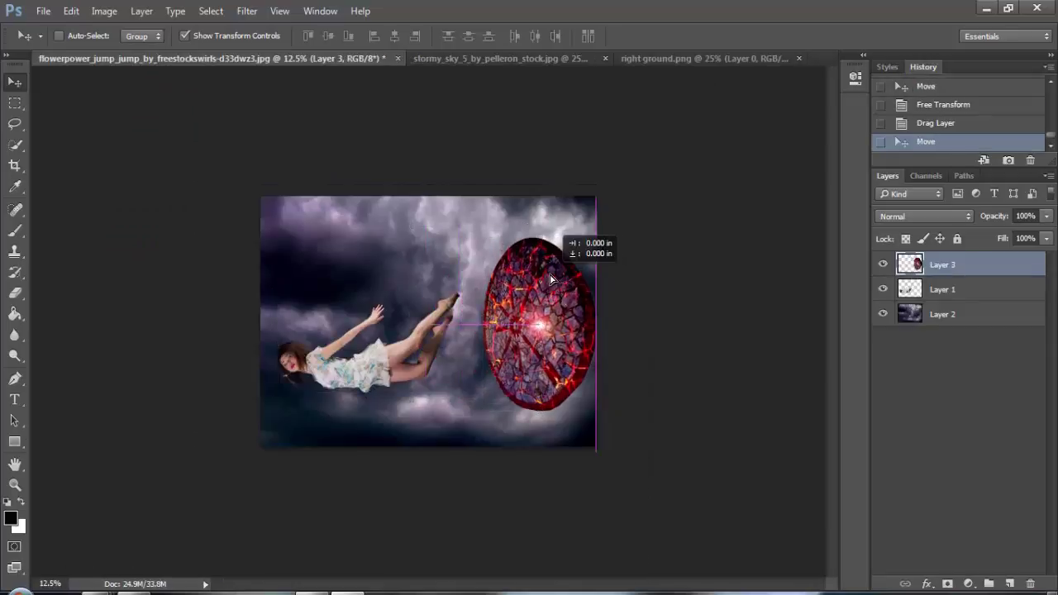
Raise the cracked disc slightly and reposition the woman so she floats at about the disc's mid-height.
{"action": "key", "text": "ctrl+plus"}
{"action": "left_click", "coordinate": [337, 353], "text": "ctrl"}
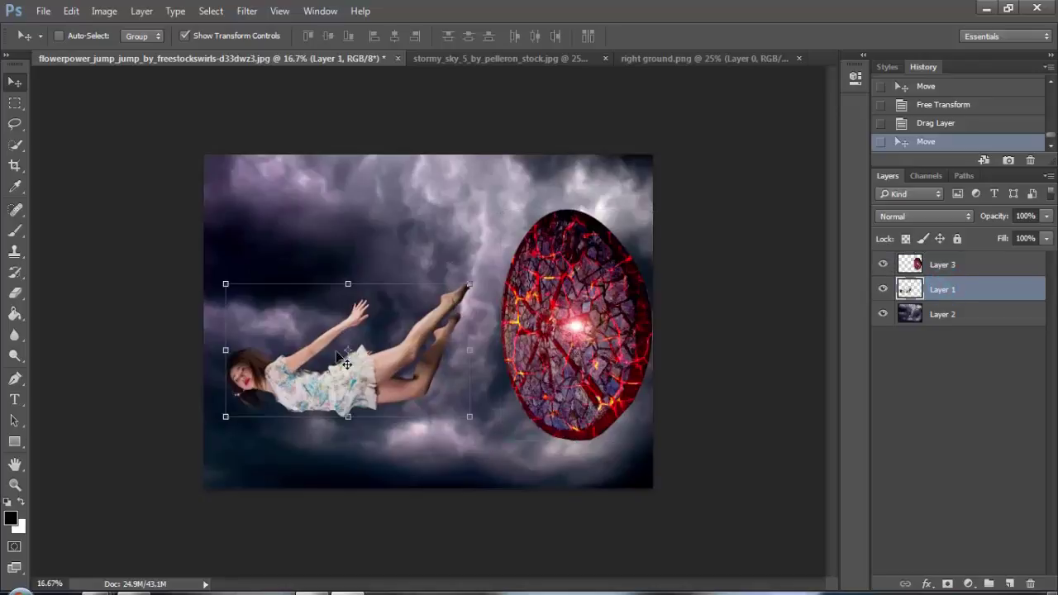
{"action": "left_click_drag", "start_coordinate": [400, 339], "coordinate": [404, 351]}
{"action": "left_click", "coordinate": [958, 266]}
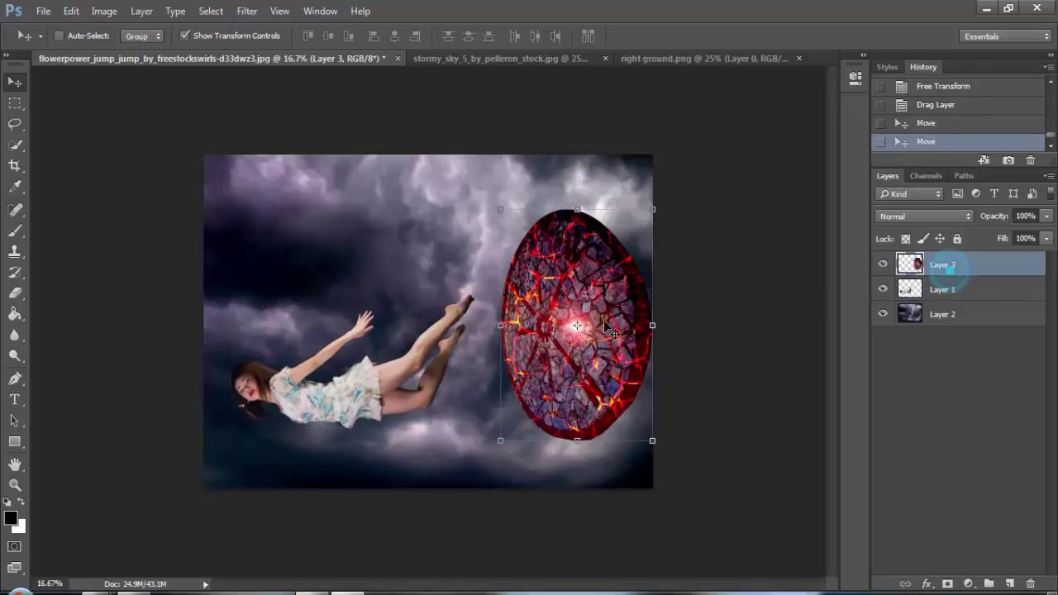
{"action": "left_click_drag", "start_coordinate": [614, 314], "coordinate": [614, 289]}
{"action": "left_click", "coordinate": [946, 291]}
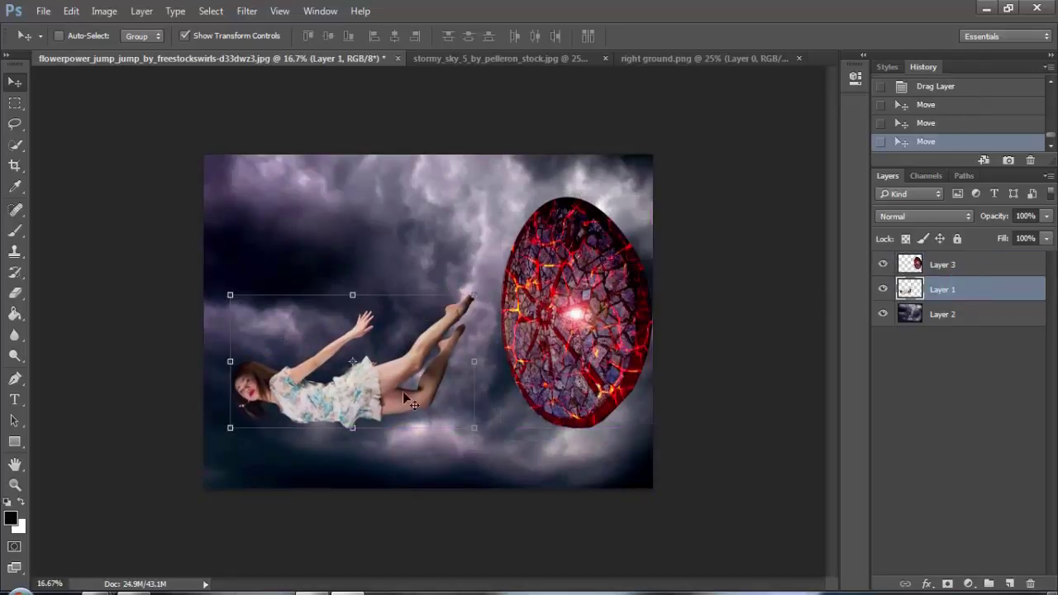
{"action": "left_click_drag", "start_coordinate": [402, 391], "coordinate": [406, 336]}
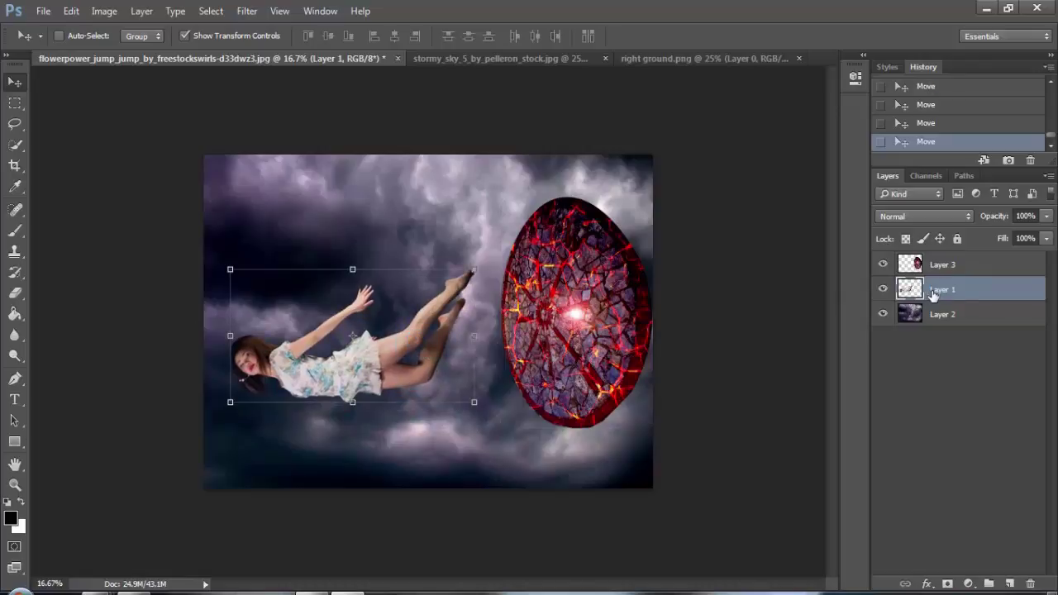
Duplicate the woman's layer and apply a Motion Blur at 90° with a distance of 291 pixels to the copy.
{"action": "left_click_drag", "start_coordinate": [934, 295], "coordinate": [1009, 584]}
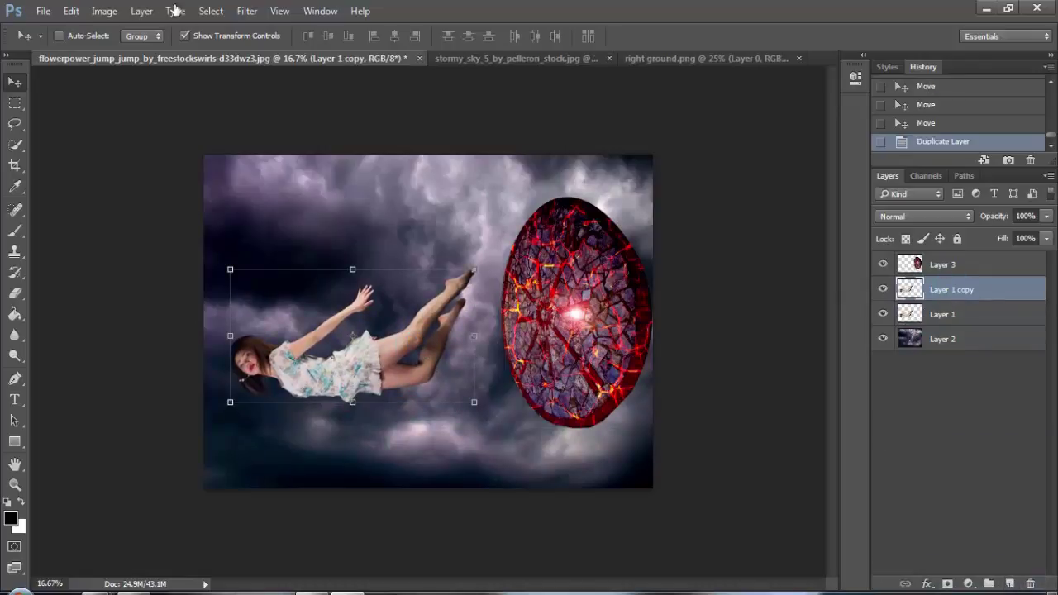
{"action": "left_click", "coordinate": [250, 12]}
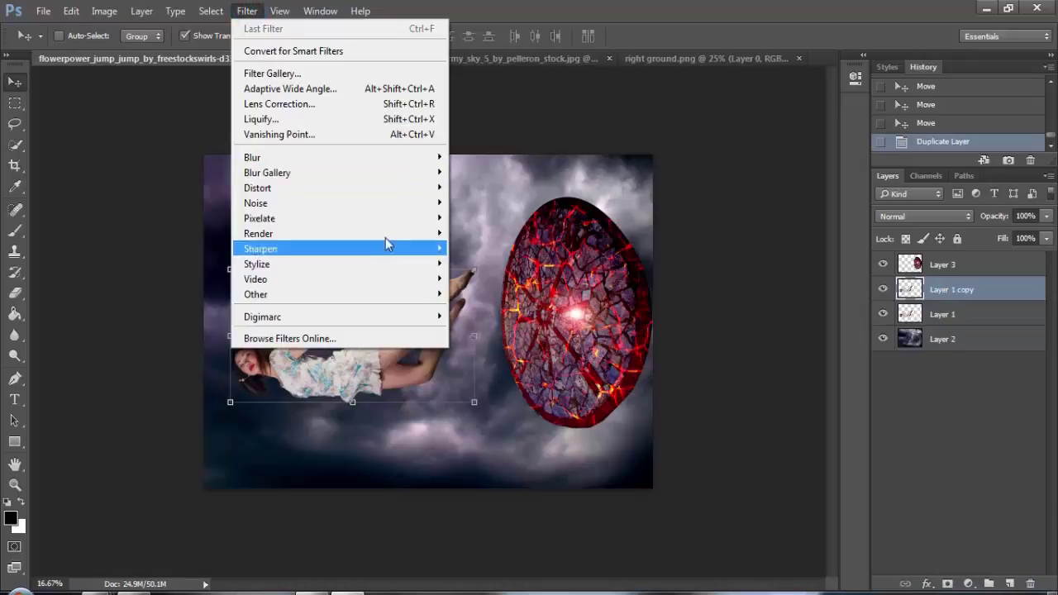
{"action": "left_click", "coordinate": [384, 159]}
{"action": "left_click", "coordinate": [484, 248]}
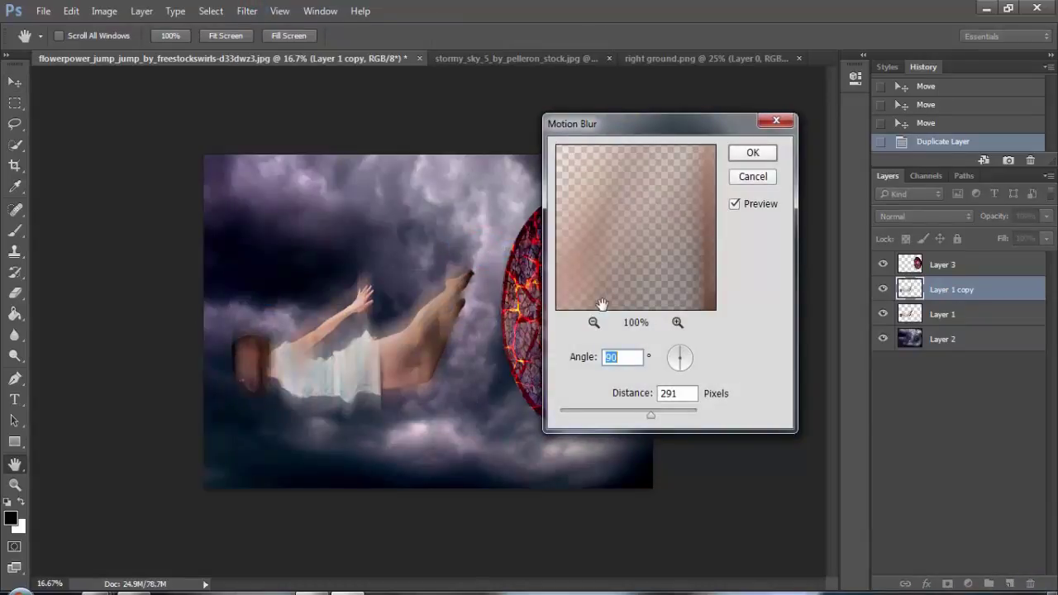
{"action": "left_click", "coordinate": [752, 153]}
{"action": "key", "text": "v"}
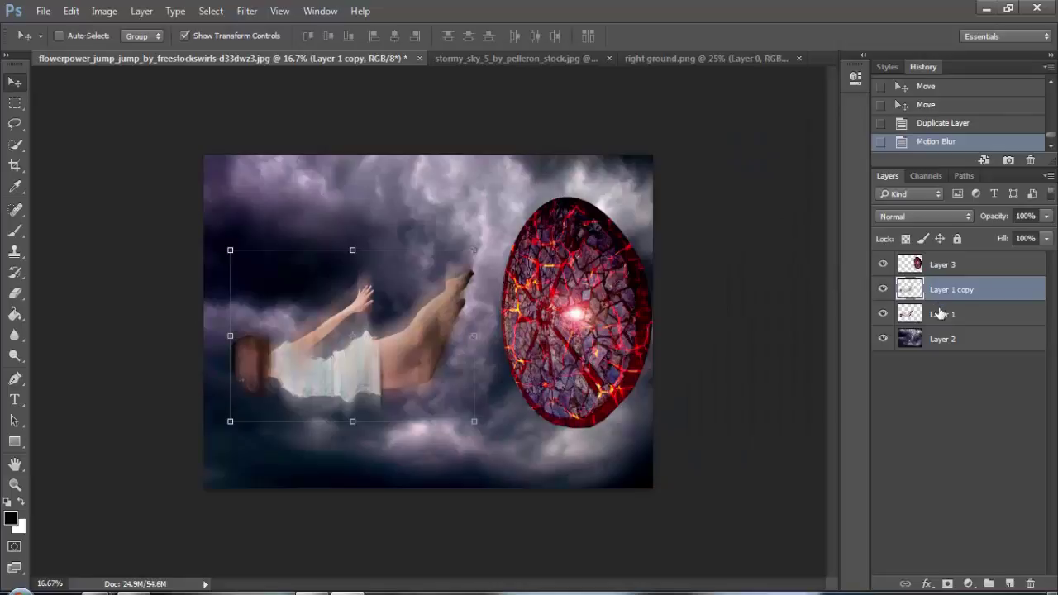
Place the blurred copy beneath the sharp woman, shift it upward as a motion trail, and reduce its opacity to about 84%.
{"action": "left_click_drag", "start_coordinate": [940, 312], "coordinate": [939, 278]}
{"action": "key", "text": "alt+bracketleft"}
{"action": "left_click_drag", "start_coordinate": [393, 353], "coordinate": [411, 291]}
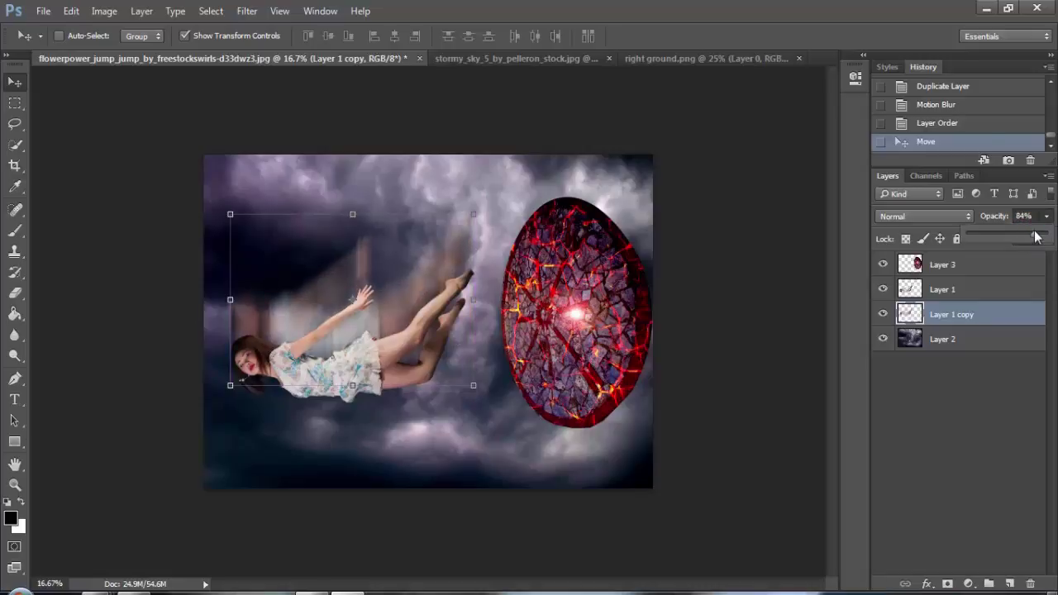
{"action": "left_click", "coordinate": [910, 386]}
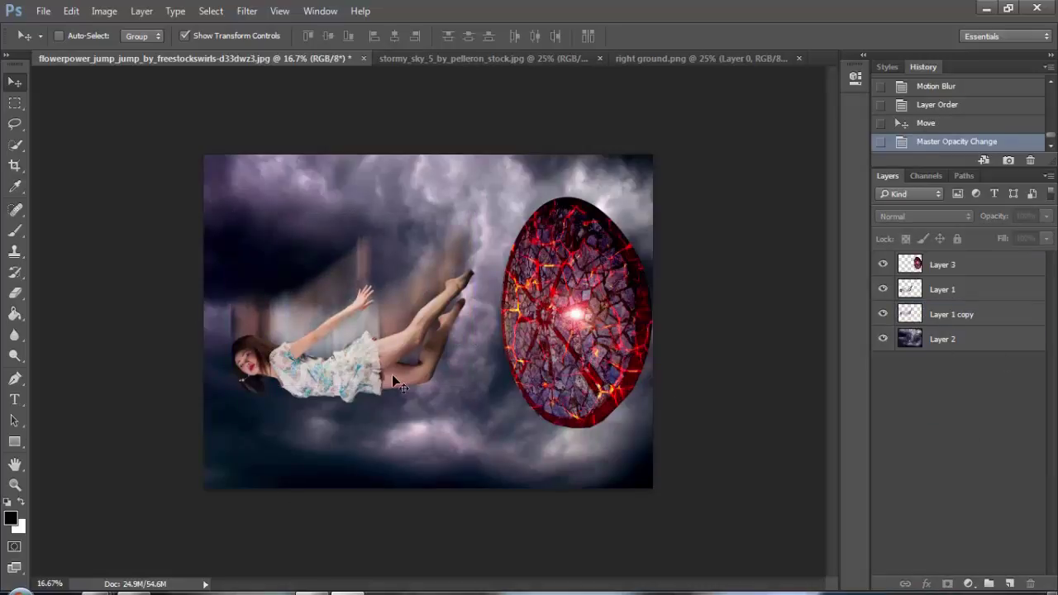
Adjust the colours of the stormy sky layer with Hue/Saturation.
{"action": "key", "text": "ctrl+plus"}
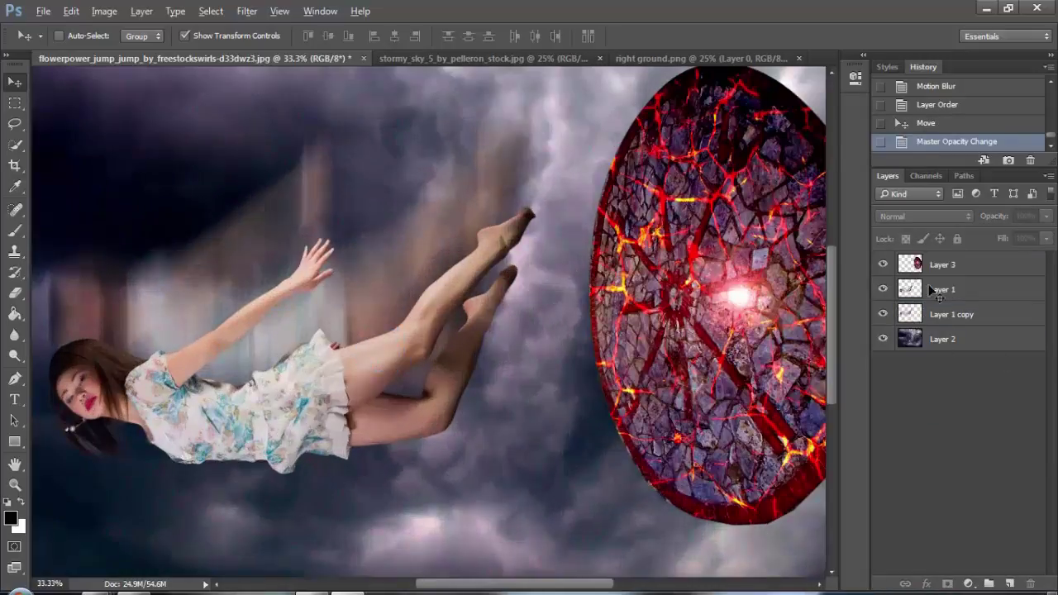
{"action": "left_click", "coordinate": [480, 253]}
{"action": "key", "text": "Return"}
{"action": "key", "text": "ctrl+minus"}
{"action": "left_click", "coordinate": [932, 344]}
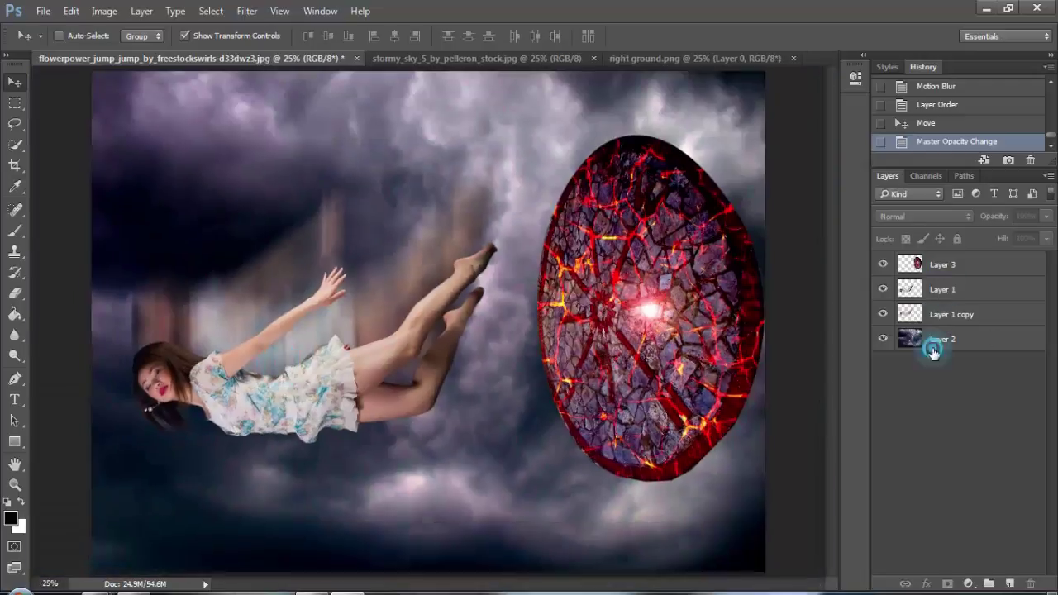
{"action": "left_click", "coordinate": [104, 12]}
{"action": "left_click", "coordinate": [236, 53]}
{"action": "left_click", "coordinate": [310, 134]}
{"action": "mouse_move", "coordinate": [787, 275]}
{"action": "left_mouse_down"}
{"action": "mouse_move", "coordinate": [735, 275]}
{"action": "mouse_move", "coordinate": [791, 277]}
{"action": "mouse_move", "coordinate": [778, 275]}
{"action": "left_mouse_up"}
{"action": "left_click", "coordinate": [951, 196]}
Apply a Surface Blur with a radius of 3 pixels and a threshold of 8 levels to the sky layer.
{"action": "left_click", "coordinate": [104, 12]}
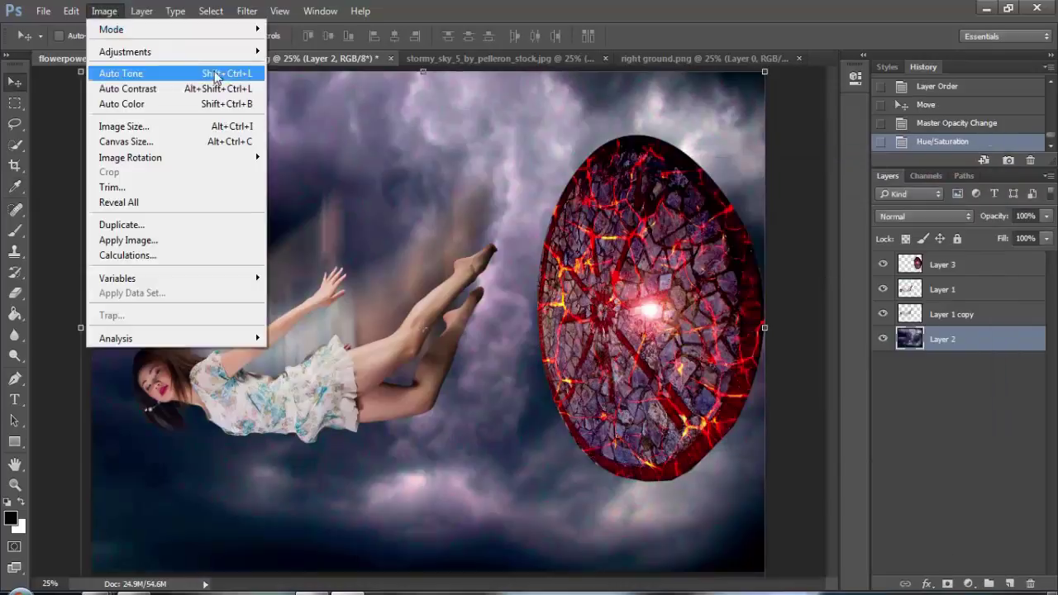
{"action": "mouse_move", "coordinate": [247, 12]}
{"action": "mouse_move", "coordinate": [372, 157]}
{"action": "left_click", "coordinate": [469, 308]}
{"action": "left_click_drag", "start_coordinate": [665, 253], "coordinate": [685, 280]}
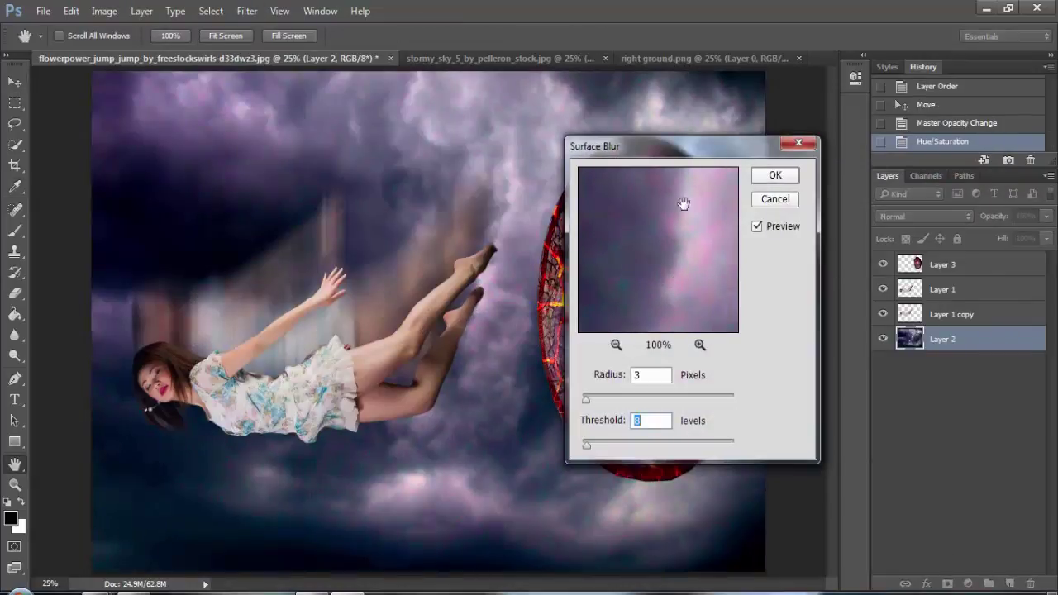
{"action": "left_click", "coordinate": [775, 175]}
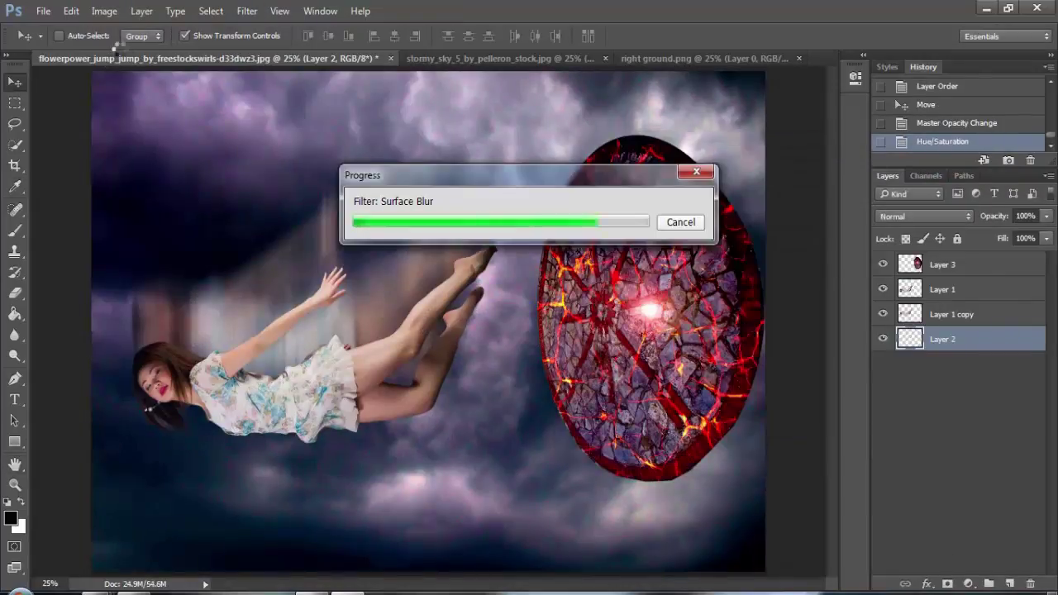
Tint the sky layer purple using Color Balance midtone levels of +9, -19 and -25.
{"action": "left_click", "coordinate": [104, 10]}
{"action": "mouse_move", "coordinate": [177, 52]}
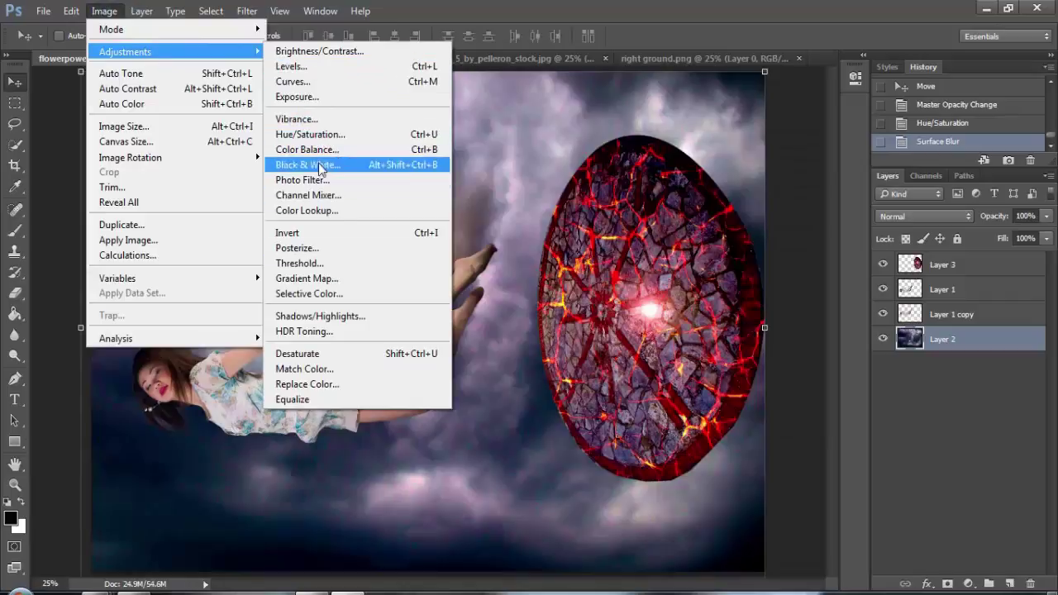
{"action": "left_click_drag", "start_coordinate": [809, 340], "coordinate": [814, 342]}
{"action": "mouse_move", "coordinate": [808, 379]}
{"action": "left_mouse_down"}
{"action": "mouse_move", "coordinate": [779, 376]}
{"action": "mouse_move", "coordinate": [788, 377]}
{"action": "left_mouse_up"}
{"action": "left_click_drag", "start_coordinate": [808, 360], "coordinate": [794, 359]}
{"action": "key", "text": "Return"}
{"action": "key", "text": "v"}
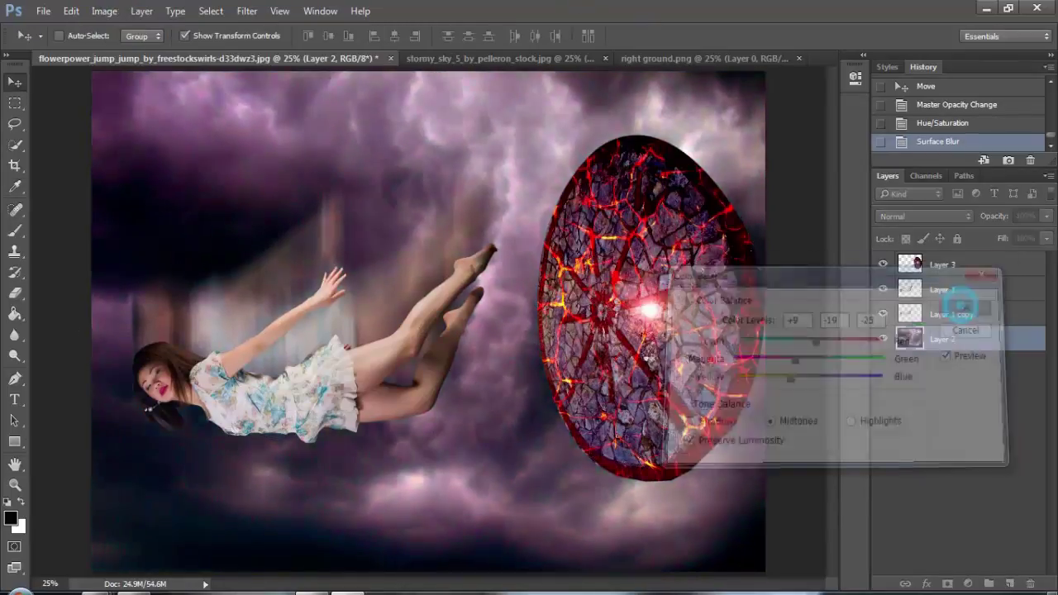
Open the sparks image the_spark_never_lit_up_a_fire_by_bonhamie-d6funob.jpg.
{"action": "left_click", "coordinate": [43, 11]}
{"action": "left_click", "coordinate": [51, 47]}
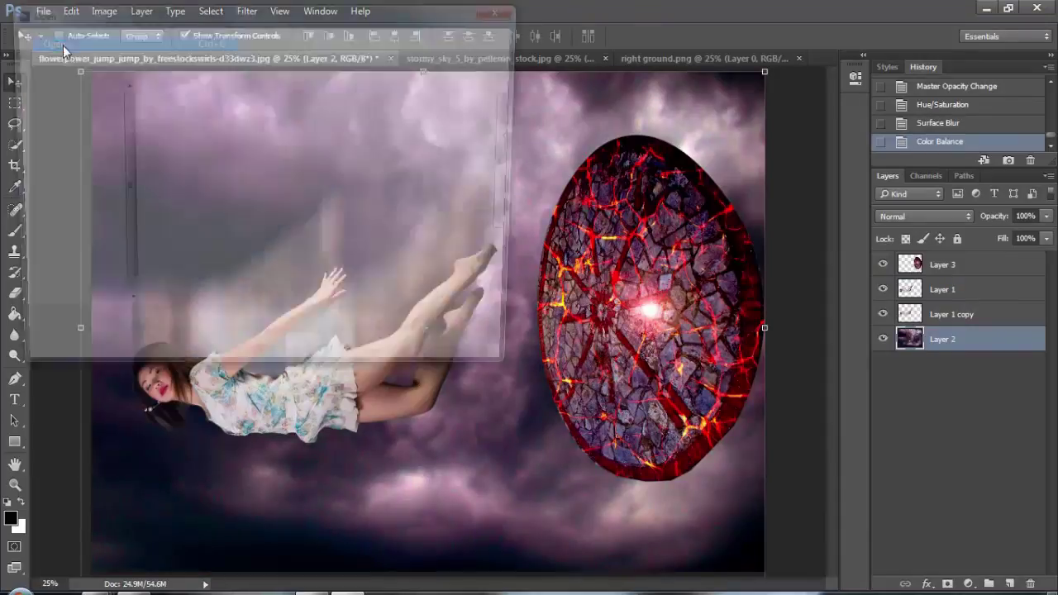
{"action": "scroll", "coordinate": [358, 252], "scroll_direction": "down", "scroll_amount": 2}
{"action": "double_click", "coordinate": [178, 238]}
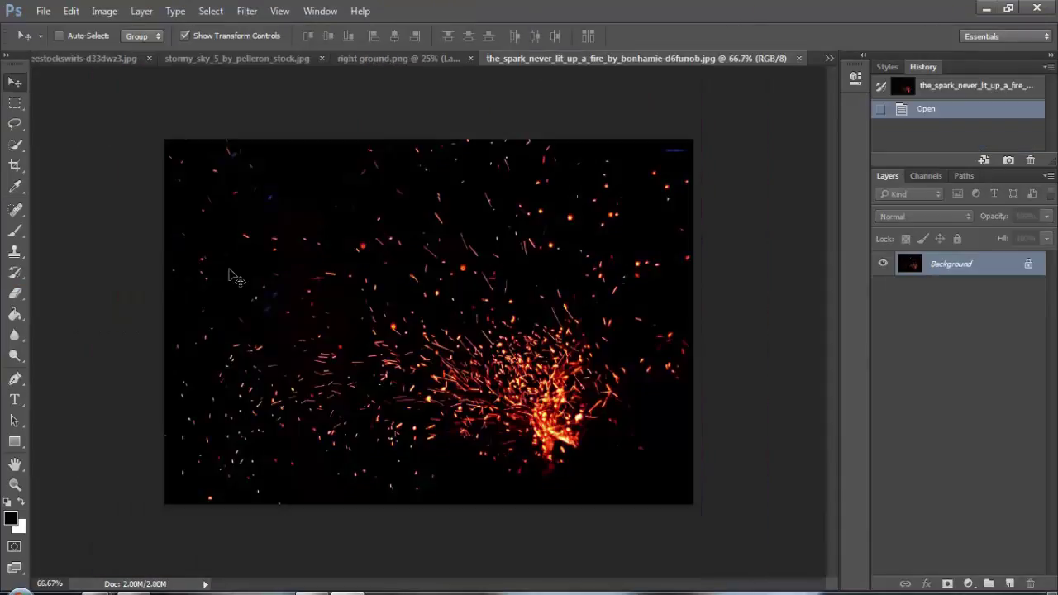
Bring the sparks image into the composite as the topmost layer and position it over the sky above the woman's head.
{"action": "left_click", "coordinate": [98, 59]}
{"action": "left_click_drag", "start_coordinate": [98, 64], "coordinate": [384, 299]}
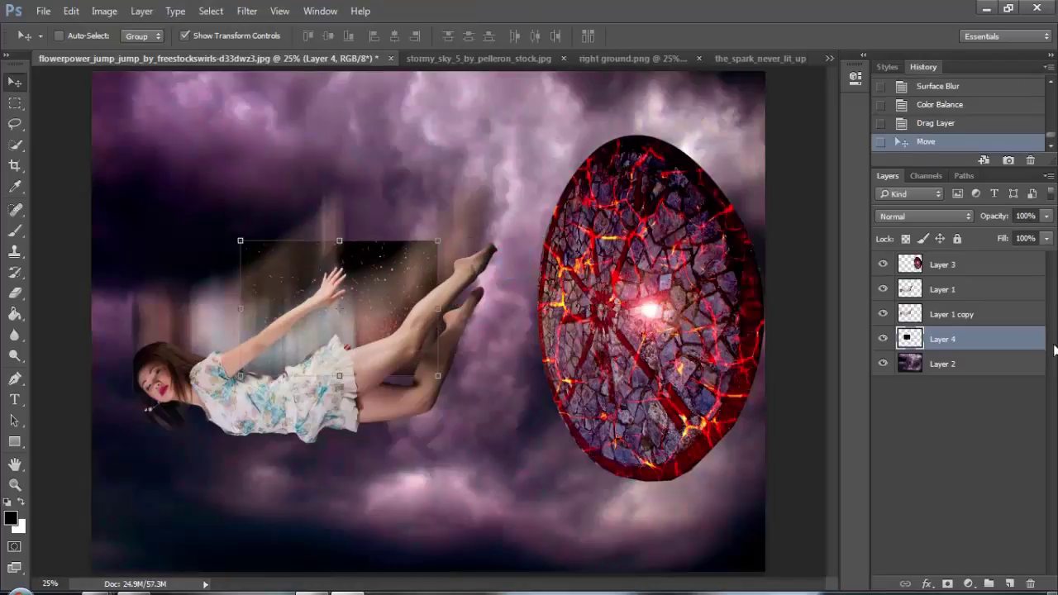
{"action": "left_click_drag", "start_coordinate": [1002, 341], "coordinate": [942, 264]}
{"action": "left_click_drag", "start_coordinate": [333, 322], "coordinate": [206, 223]}
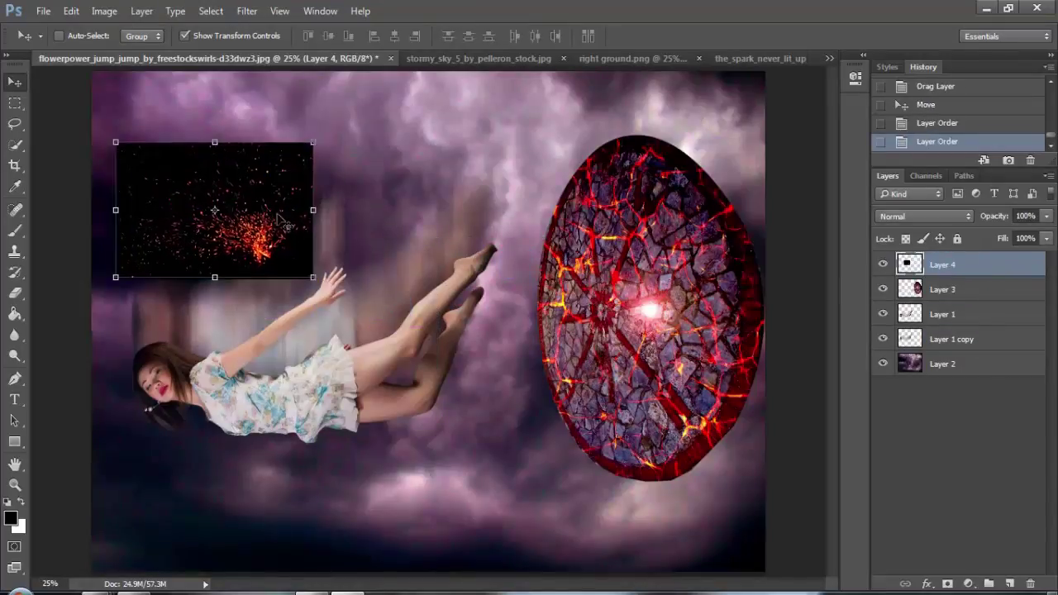
Enlarge the sparks layer until it covers most of the canvas and set its blend mode to Screen.
{"action": "left_click_drag", "start_coordinate": [312, 278], "coordinate": [688, 537]}
{"action": "key", "text": "Return"}
{"action": "left_click", "coordinate": [911, 217]}
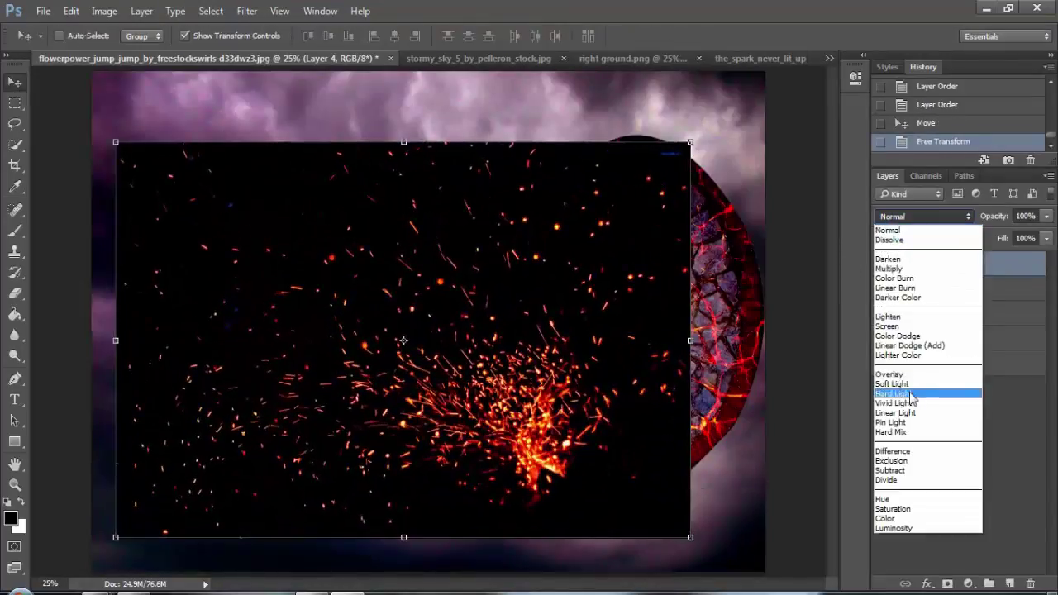
{"action": "left_click", "coordinate": [906, 329]}
Move the sparks burst onto the cracked disc and rotate the layer so the sparks fly out toward the woman.
{"action": "left_click_drag", "start_coordinate": [536, 376], "coordinate": [648, 242]}
{"action": "left_click_drag", "start_coordinate": [788, 408], "coordinate": [828, 334]}
{"action": "key", "text": "Return"}
{"action": "left_click_drag", "start_coordinate": [636, 236], "coordinate": [614, 282]}
{"action": "key", "text": "ctrl+minus"}
{"action": "key", "text": "ctrl+minus"}
{"action": "left_click_drag", "start_coordinate": [294, 413], "coordinate": [261, 446]}
{"action": "key", "text": "Return"}
Duplicate the sparks layer, rotate the copy counterclockwise and place its burst over the disc's glowing center.
{"action": "left_click_drag", "start_coordinate": [543, 344], "coordinate": [543, 335]}
{"action": "left_click_drag", "start_coordinate": [635, 443], "coordinate": [688, 303]}
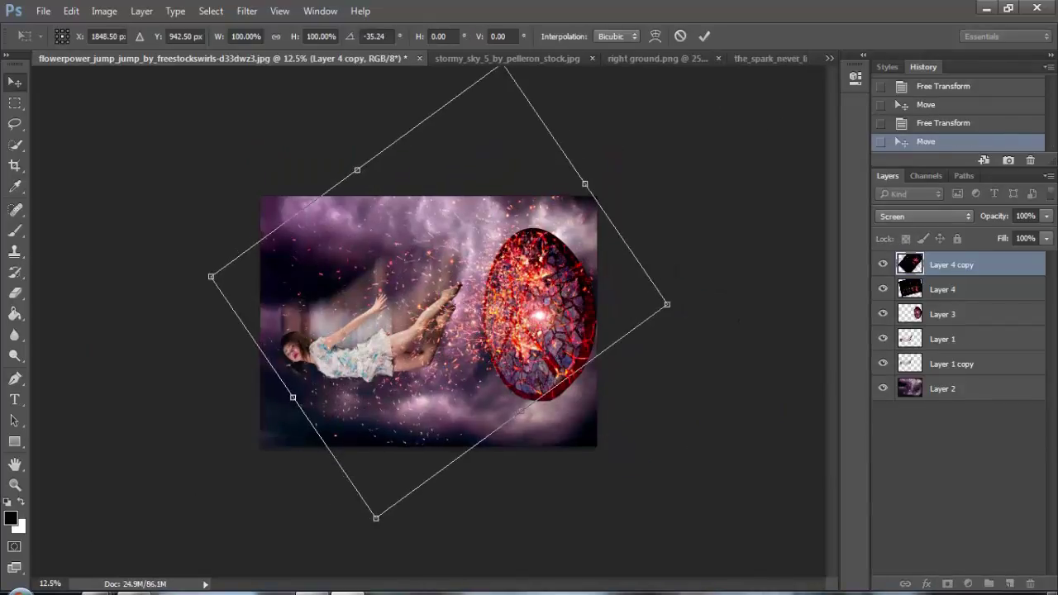
{"action": "key", "text": "Return"}
{"action": "left_click_drag", "start_coordinate": [524, 282], "coordinate": [532, 327]}
{"action": "left_click_drag", "start_coordinate": [643, 541], "coordinate": [702, 252]}
{"action": "key", "text": "Return"}
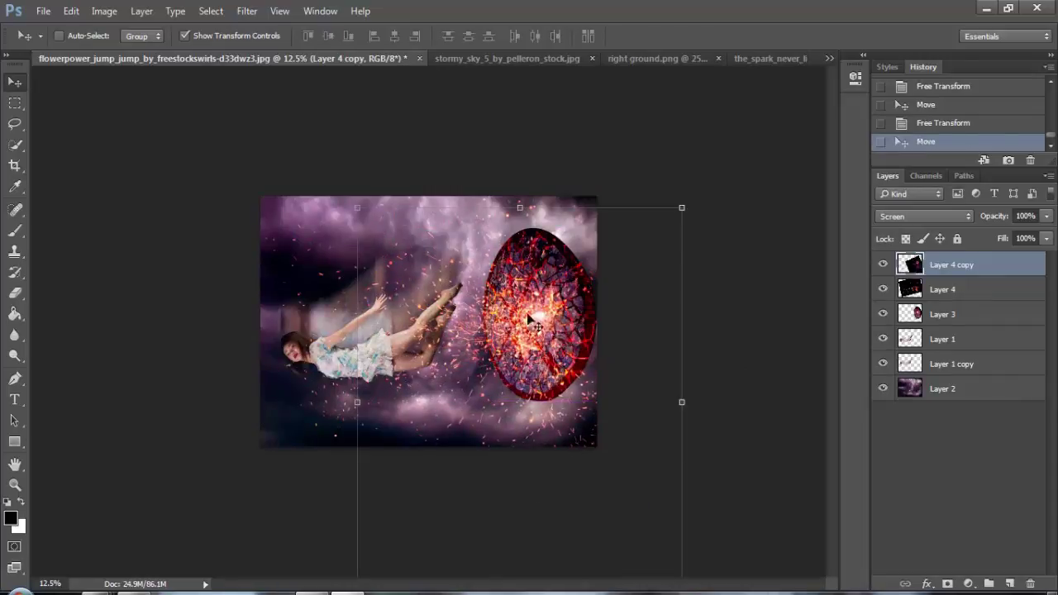
Rotate the original sparks layer by about 7 degrees and shift its burst slightly upward over the disc.
{"action": "left_click", "coordinate": [939, 295]}
{"action": "left_click_drag", "start_coordinate": [634, 452], "coordinate": [613, 472]}
{"action": "key", "text": "Return"}
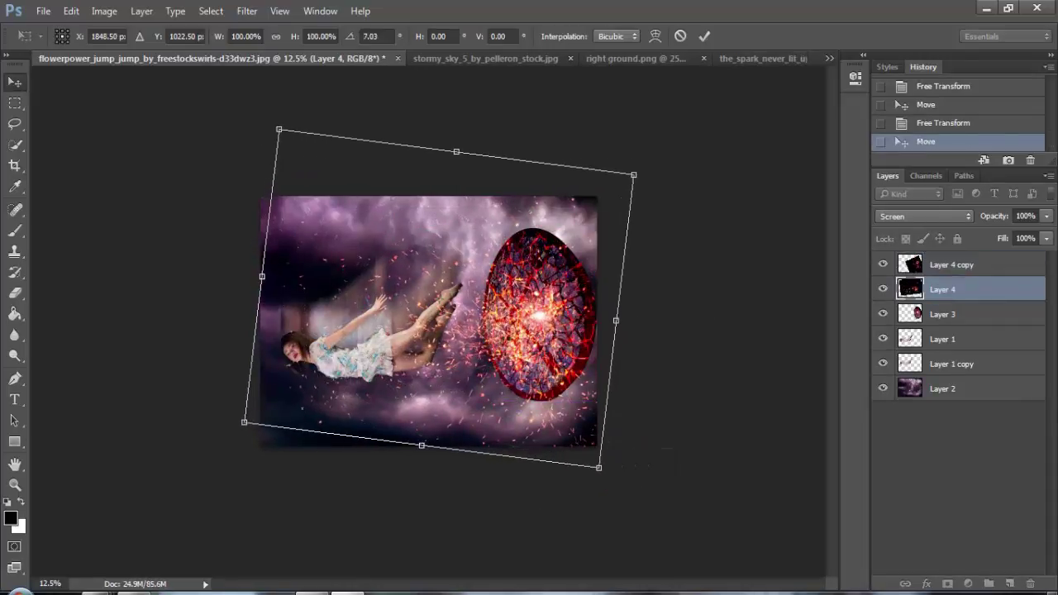
{"action": "left_click_drag", "start_coordinate": [520, 338], "coordinate": [523, 318]}
Enlarge the original sparks layer beyond the canvas edges, rotate it counterclockwise and move its burst toward the disc's center.
{"action": "scroll", "coordinate": [424, 300], "scroll_direction": "up", "scroll_amount": 3}
{"action": "scroll", "coordinate": [425, 300], "scroll_direction": "down", "scroll_amount": 1}
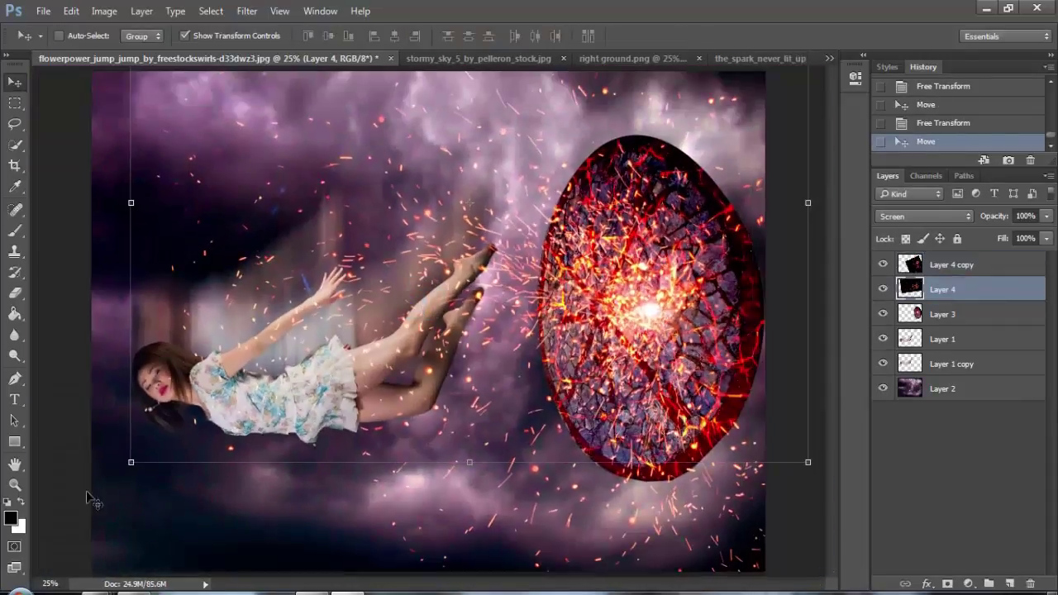
{"action": "left_click_drag", "start_coordinate": [130, 461], "coordinate": [56, 552]}
{"action": "key", "text": "Return"}
{"action": "key", "text": "ctrl+minus"}
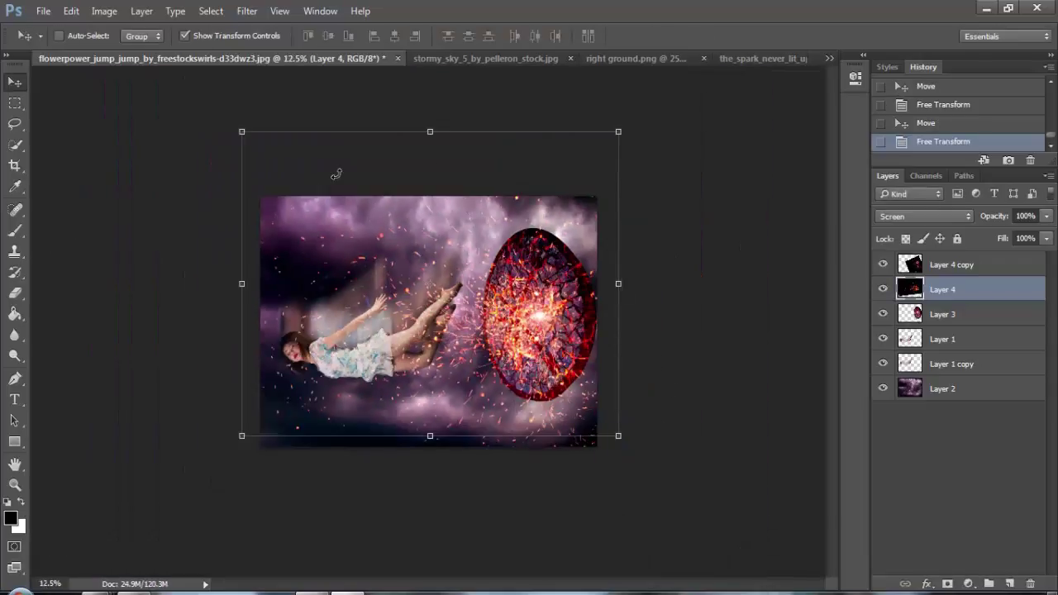
{"action": "left_click_drag", "start_coordinate": [336, 173], "coordinate": [313, 197]}
{"action": "key", "text": "Return"}
{"action": "left_click_drag", "start_coordinate": [512, 312], "coordinate": [529, 319]}
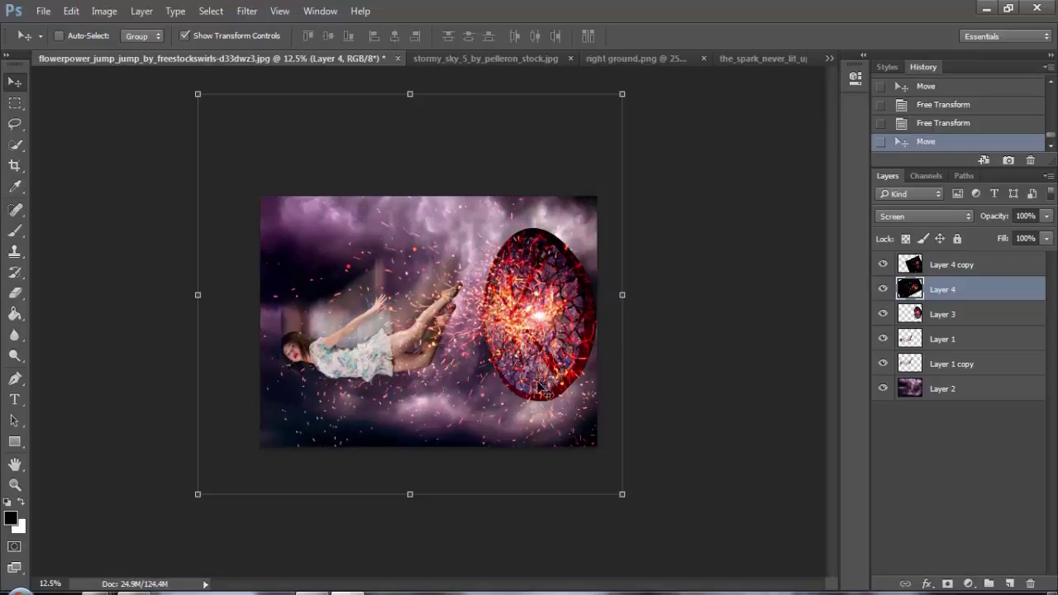
{"action": "scroll", "coordinate": [356, 379], "scroll_direction": "up", "scroll_amount": 2}
{"action": "scroll", "coordinate": [162, 391], "scroll_direction": "up", "scroll_amount": 2}
{"action": "scroll", "coordinate": [299, 397], "scroll_direction": "down", "scroll_amount": 2}
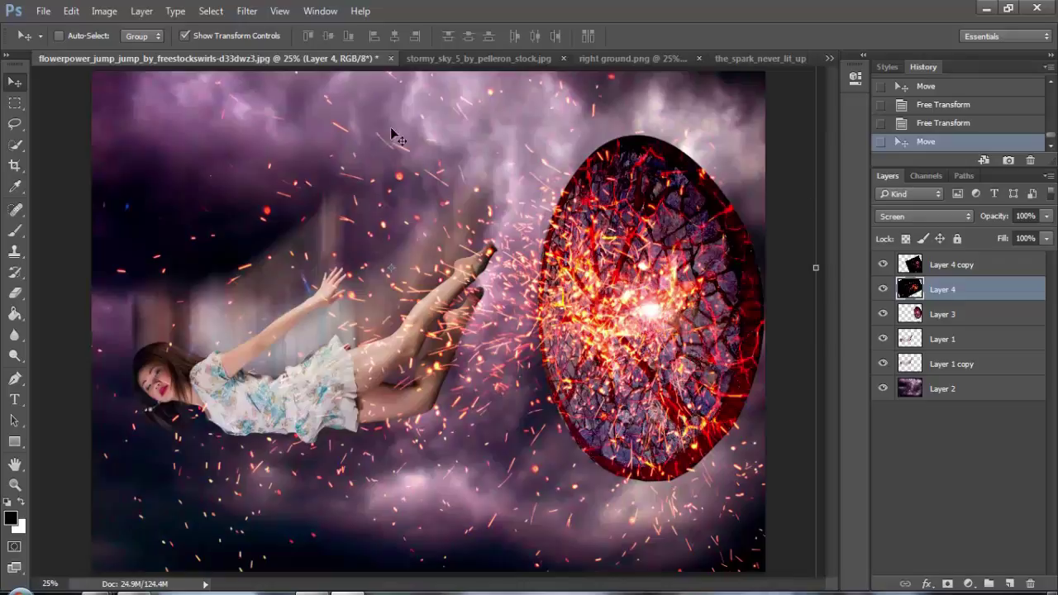
{"action": "key", "text": "ctrl+minus"}
{"action": "left_click", "coordinate": [942, 339]}
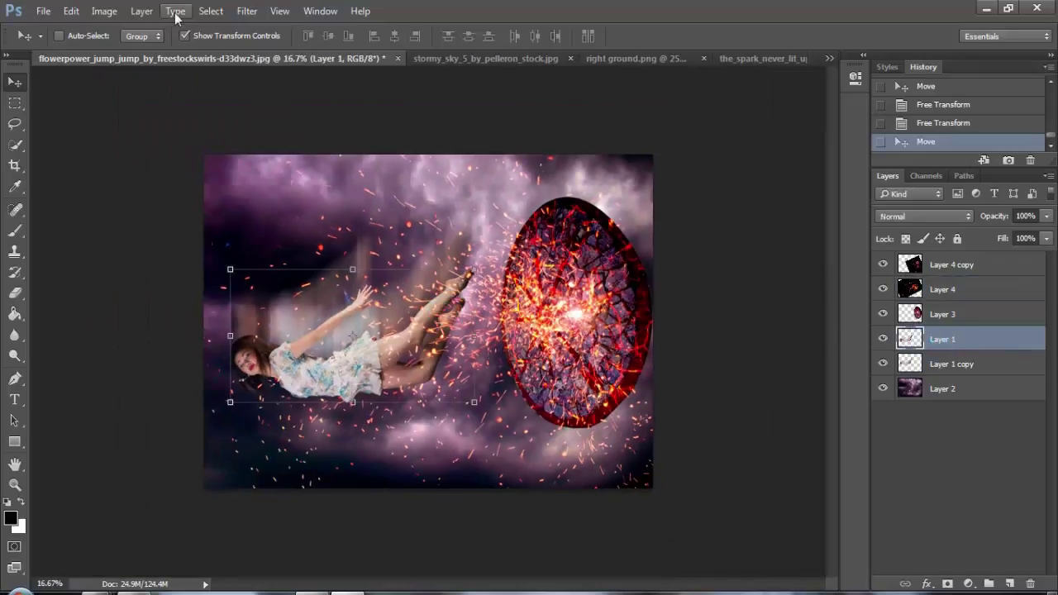
{"action": "left_click", "coordinate": [176, 12]}
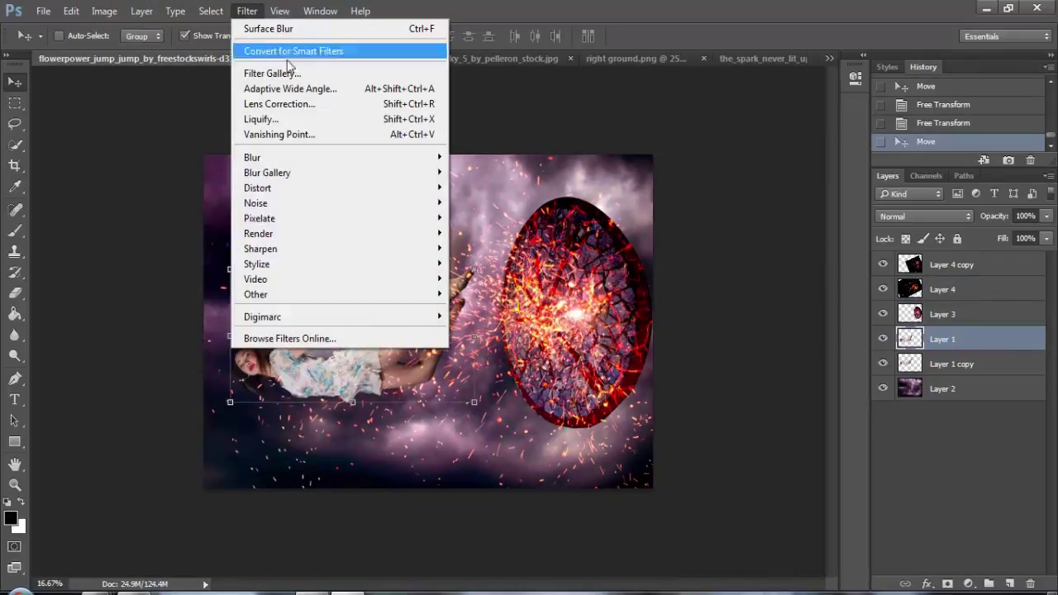
{"action": "left_click", "coordinate": [273, 119]}
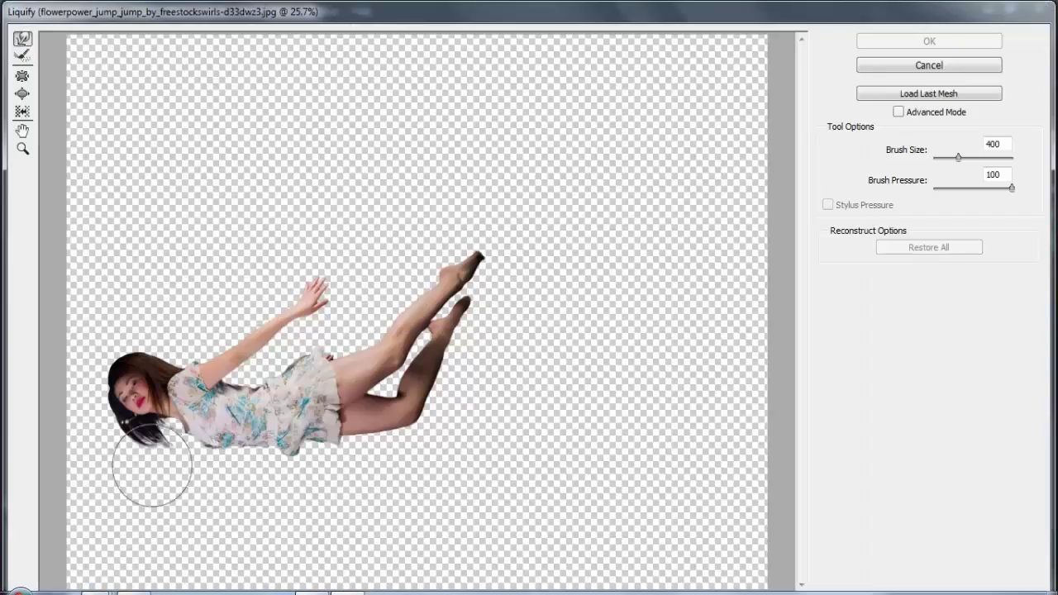
{"action": "left_click", "coordinate": [928, 66]}
Duplicate the sharp woman layer and place the duplicate directly beneath it, above the blurred copy.
{"action": "mouse_move", "coordinate": [942, 338]}
{"action": "left_mouse_down"}
{"action": "mouse_move", "coordinate": [1015, 495]}
{"action": "mouse_move", "coordinate": [1010, 583]}
{"action": "left_mouse_up"}
{"action": "left_click_drag", "start_coordinate": [956, 347], "coordinate": [950, 399]}
{"action": "left_click", "coordinate": [247, 11]}
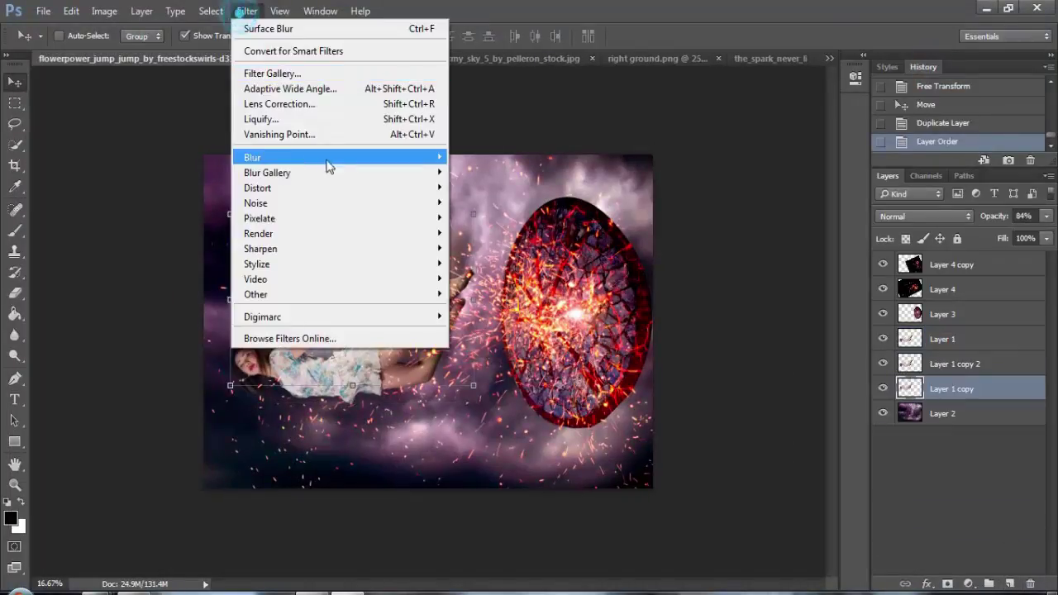
{"action": "left_click", "coordinate": [270, 121]}
{"action": "left_click", "coordinate": [989, 64]}
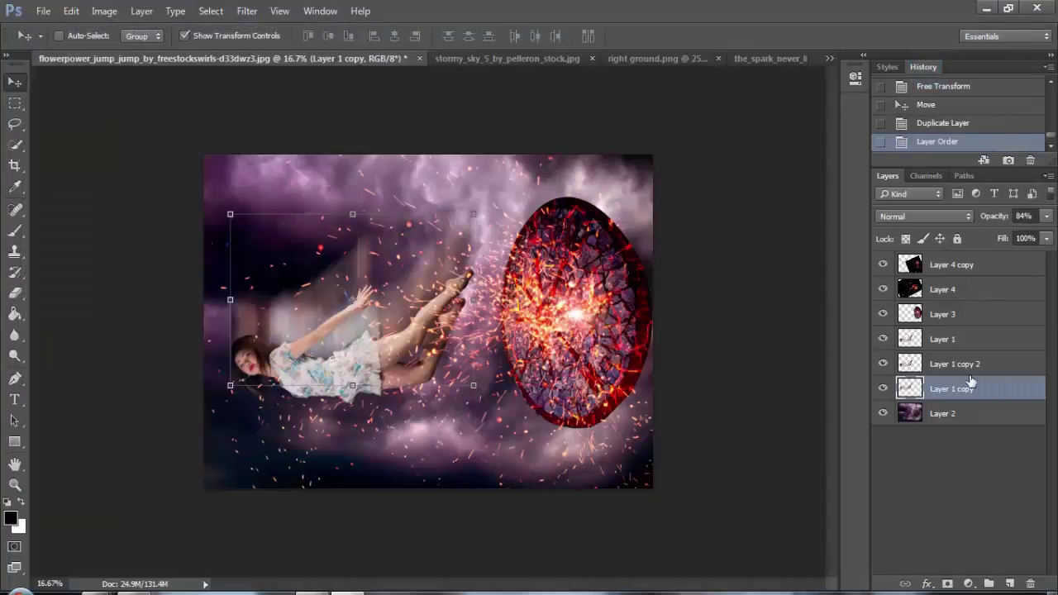
Try warping the woman's head and hair upward with Liquify on the new duplicate layer, and restore the original shape.
{"action": "left_click", "coordinate": [943, 363]}
{"action": "left_click", "coordinate": [247, 10]}
{"action": "left_click", "coordinate": [269, 121]}
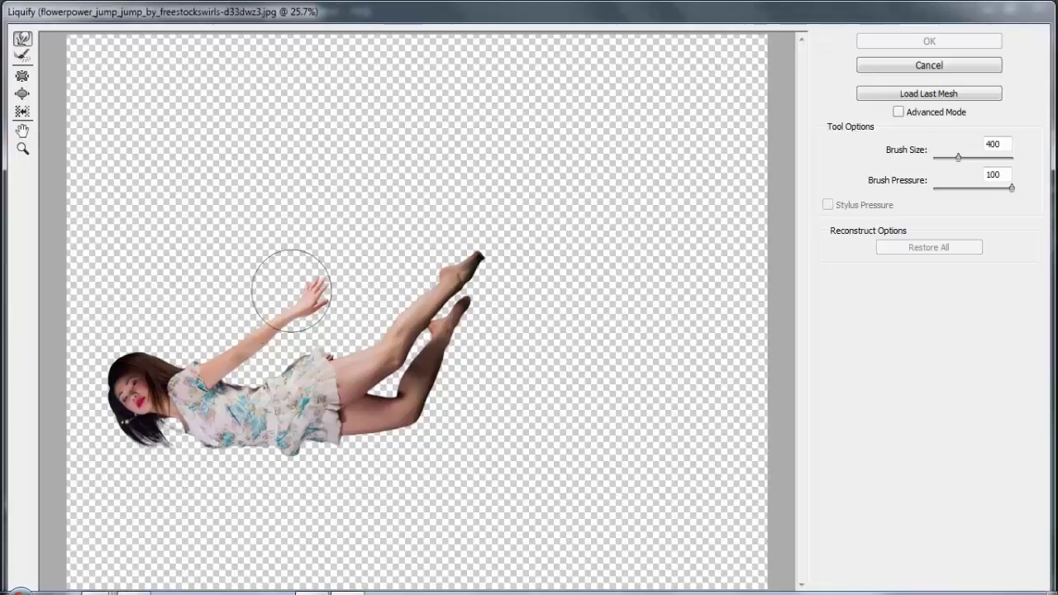
{"action": "left_click_drag", "start_coordinate": [129, 436], "coordinate": [145, 265]}
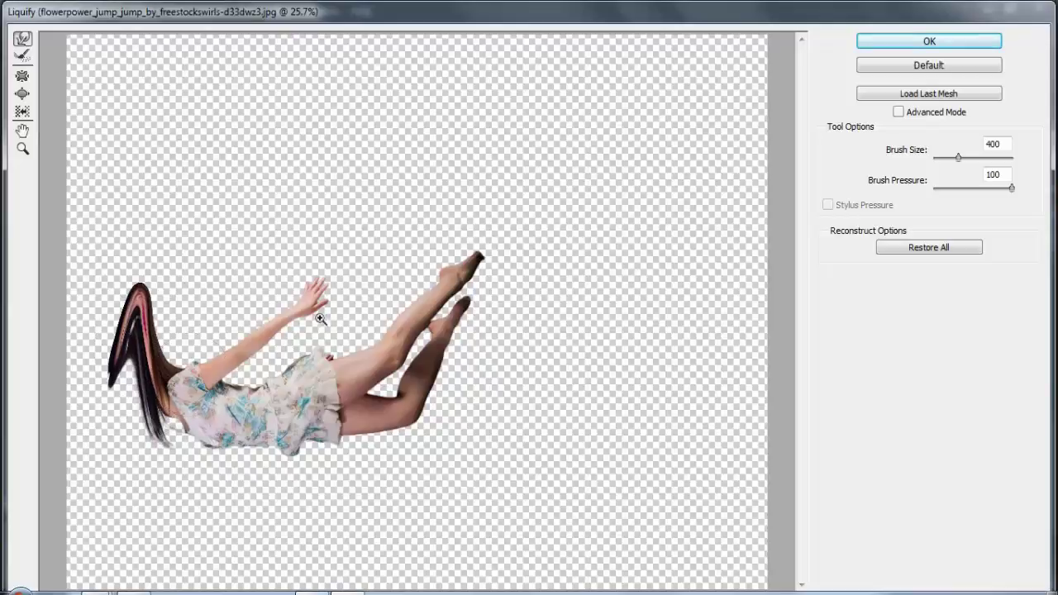
{"action": "left_click", "coordinate": [934, 247]}
{"action": "left_click", "coordinate": [23, 56]}
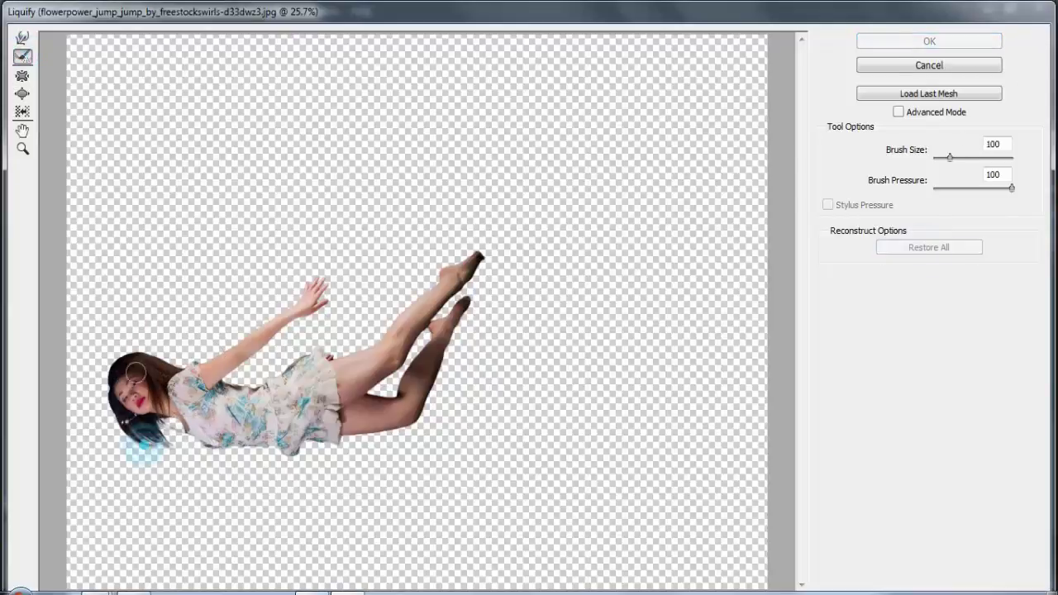
{"action": "left_click", "coordinate": [927, 248]}
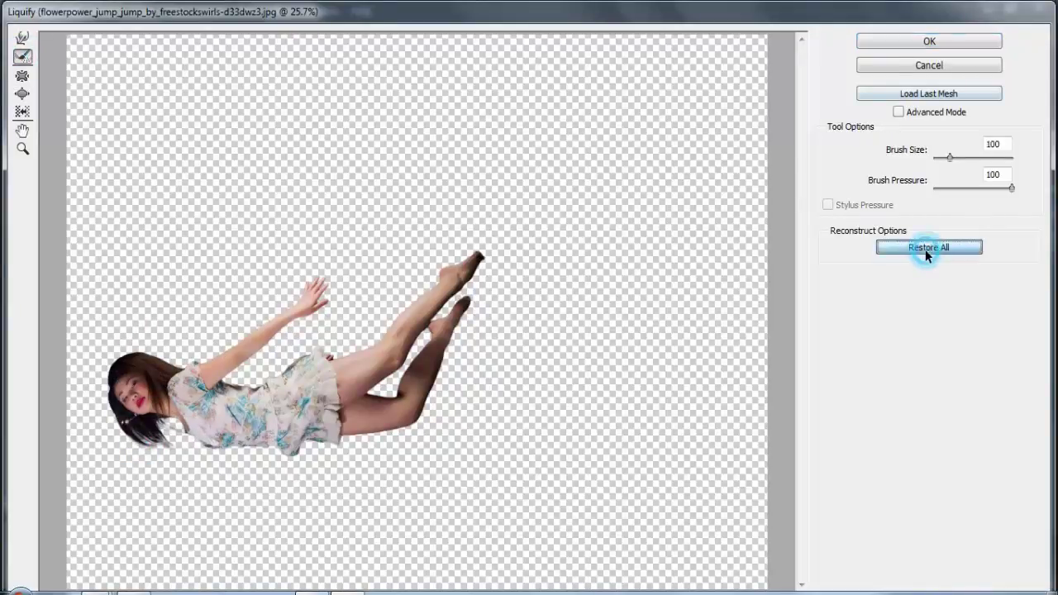
Try pushing the woman's hair outward with the size 400 Forward Warp brush in Liquify, and discard the result.
{"action": "left_click", "coordinate": [22, 38]}
{"action": "mouse_move", "coordinate": [132, 368]}
{"action": "left_mouse_down"}
{"action": "mouse_move", "coordinate": [140, 327]}
{"action": "mouse_move", "coordinate": [182, 337]}
{"action": "mouse_move", "coordinate": [181, 322]}
{"action": "mouse_move", "coordinate": [111, 364]}
{"action": "mouse_move", "coordinate": [106, 349]}
{"action": "mouse_move", "coordinate": [157, 447]}
{"action": "left_mouse_up"}
{"action": "left_click_drag", "start_coordinate": [172, 362], "coordinate": [193, 337]}
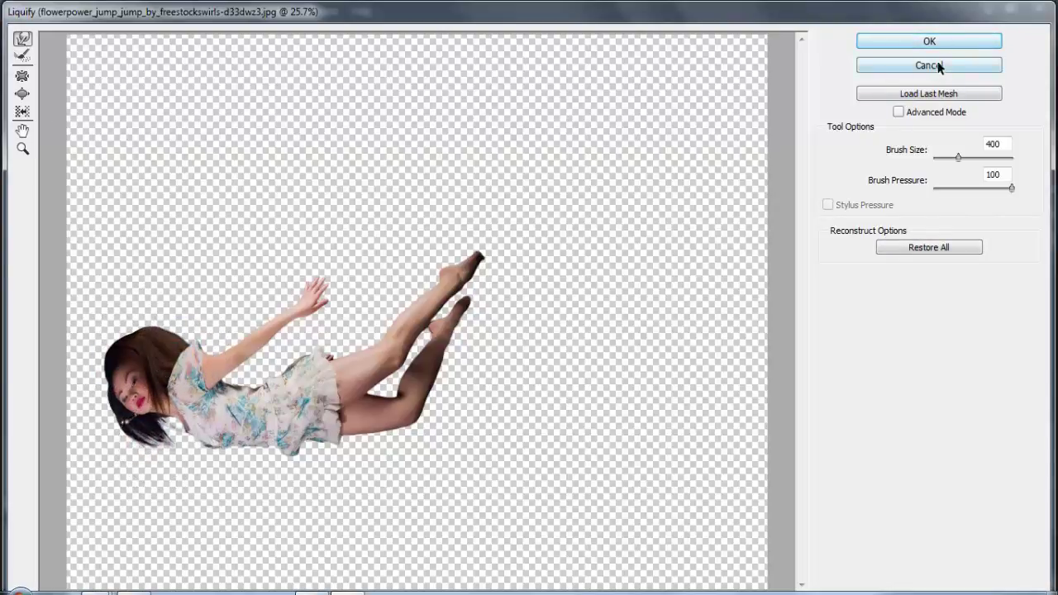
{"action": "left_click", "coordinate": [938, 66]}
Smudge the hair above the woman's head upward on the duplicate layer, using a soft 250 px brush at 50% strength.
{"action": "right_click", "coordinate": [12, 314]}
{"action": "right_click", "coordinate": [15, 336]}
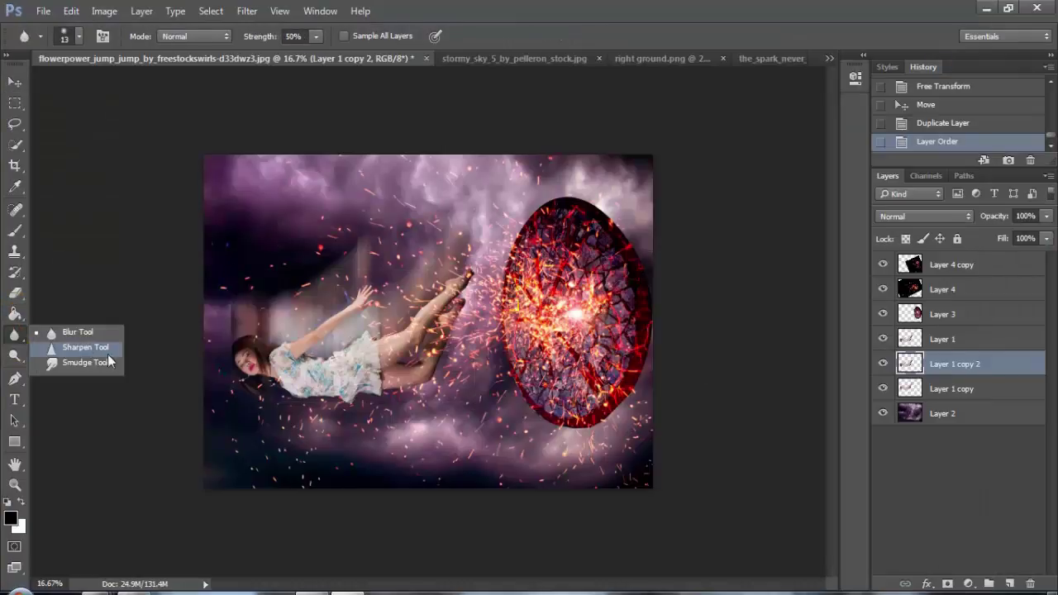
{"action": "left_click", "coordinate": [87, 337]}
{"action": "right_click", "coordinate": [21, 337]}
{"action": "left_click", "coordinate": [71, 364]}
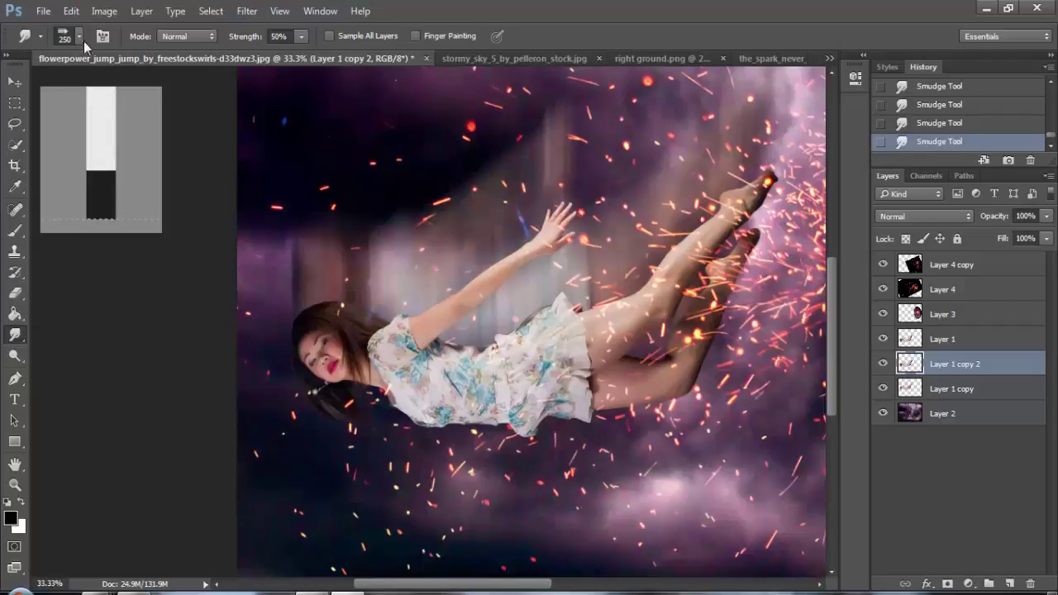
{"action": "left_click", "coordinate": [80, 36]}
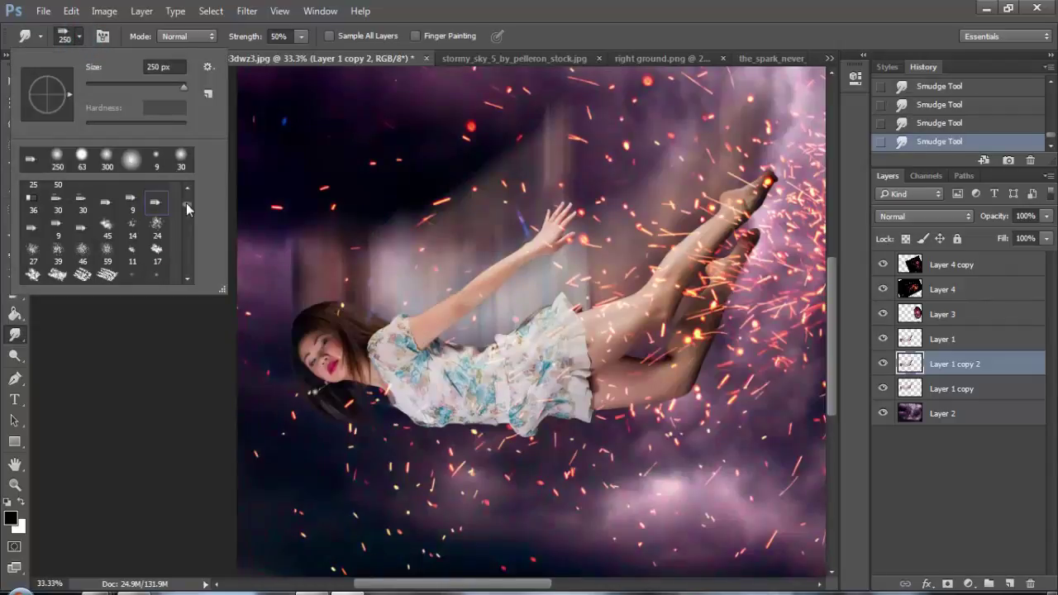
{"action": "left_click", "coordinate": [313, 301]}
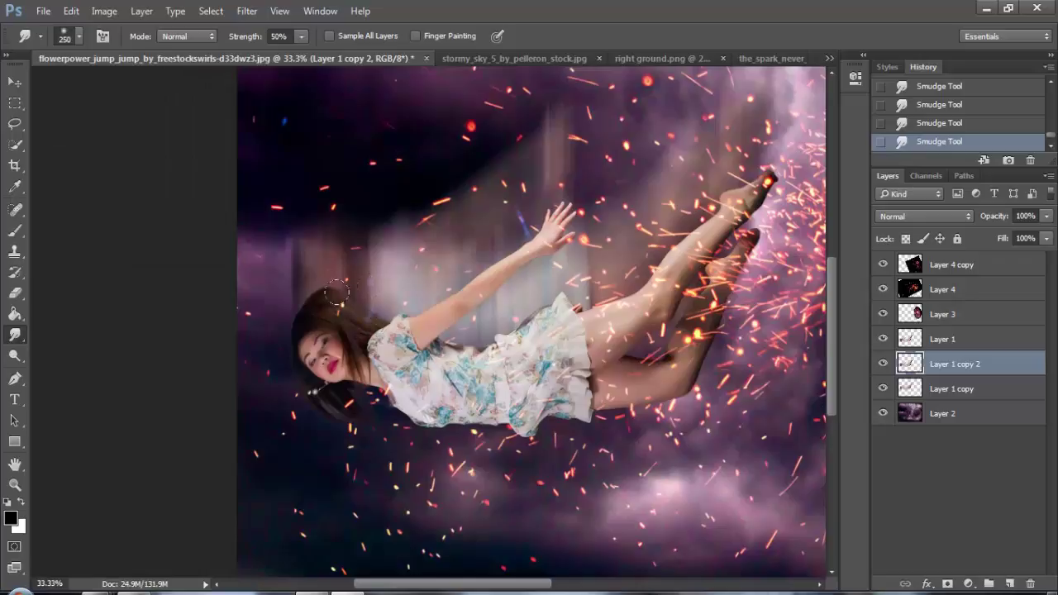
{"action": "left_click_drag", "start_coordinate": [359, 305], "coordinate": [351, 273]}
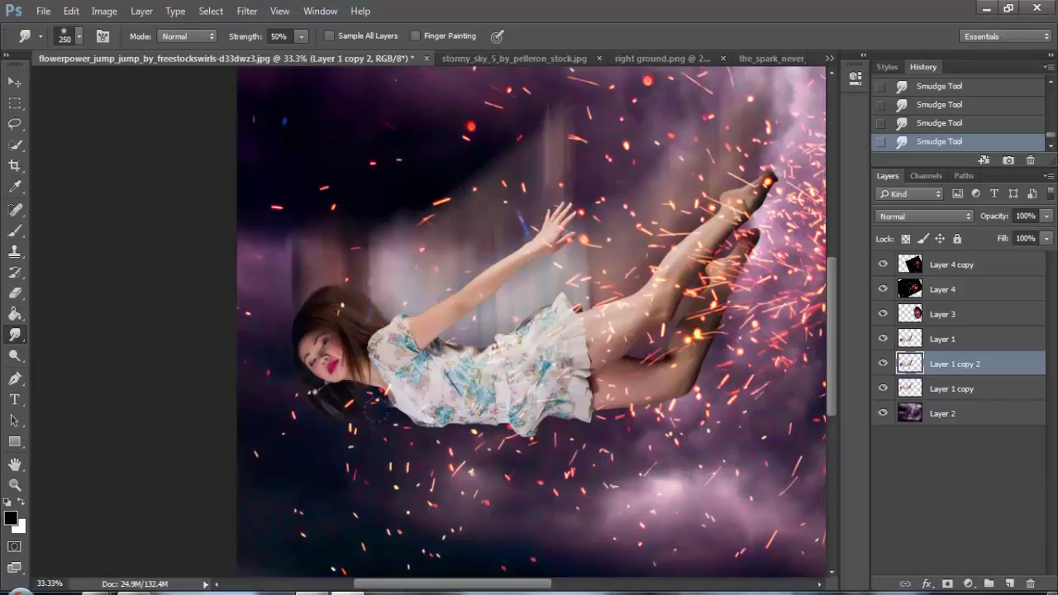
Smudge the hair below the woman's face on the duplicate layer and compare it with the sharp woman layer hidden and shown.
{"action": "left_click_drag", "start_coordinate": [306, 404], "coordinate": [298, 381]}
{"action": "left_click_drag", "start_coordinate": [349, 412], "coordinate": [366, 398]}
{"action": "left_click", "coordinate": [884, 338]}
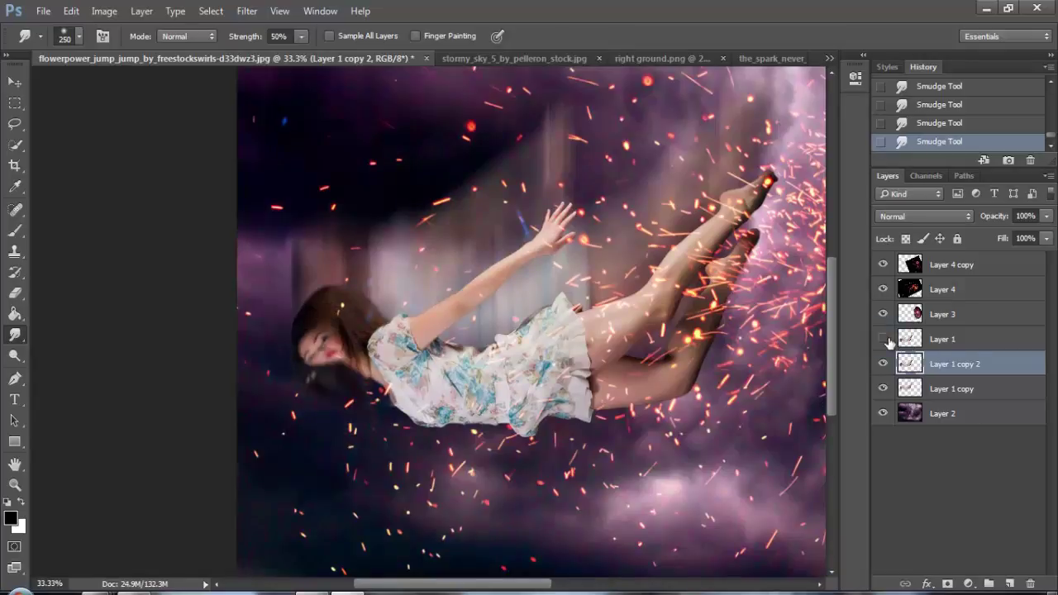
{"action": "left_click", "coordinate": [885, 339]}
{"action": "left_click", "coordinate": [884, 338]}
{"action": "left_click", "coordinate": [884, 339]}
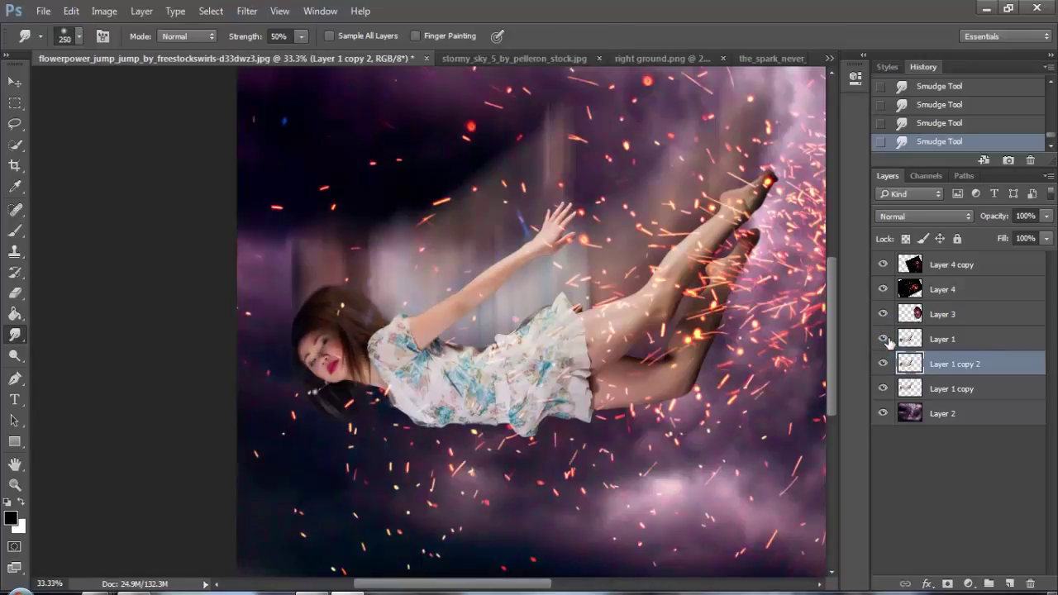
Try erasing the hair below the face on the duplicate layer with a 150 px eraser, and revert to the smudged state.
{"action": "left_click", "coordinate": [938, 339]}
{"action": "left_click", "coordinate": [938, 364]}
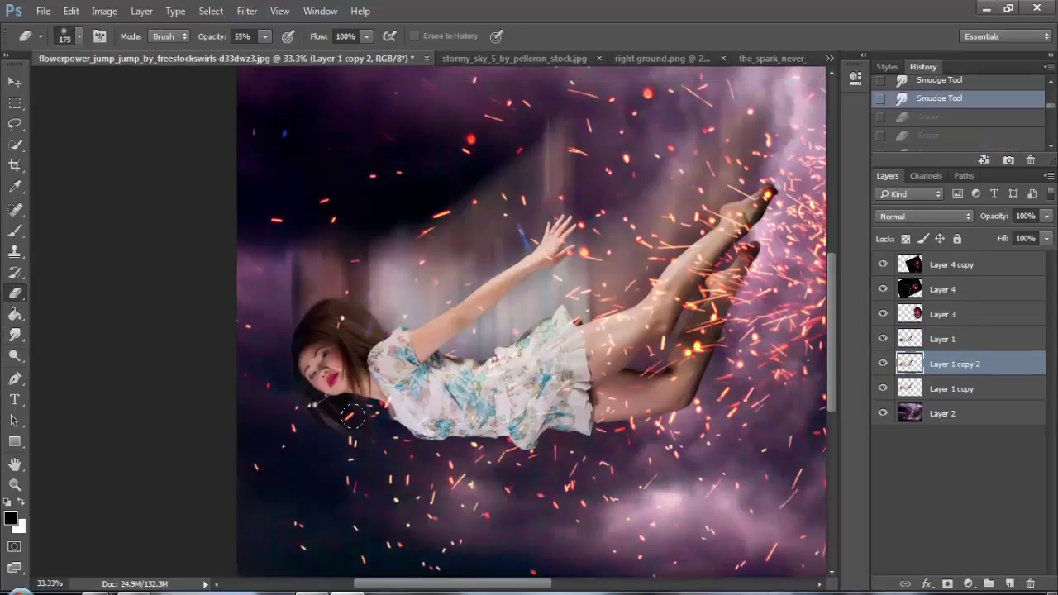
{"action": "key", "text": "bracketleft"}
{"action": "mouse_move", "coordinate": [320, 416]}
{"action": "left_mouse_down"}
{"action": "mouse_move", "coordinate": [356, 427]}
{"action": "mouse_move", "coordinate": [323, 419]}
{"action": "left_mouse_up"}
{"action": "left_click", "coordinate": [319, 417]}
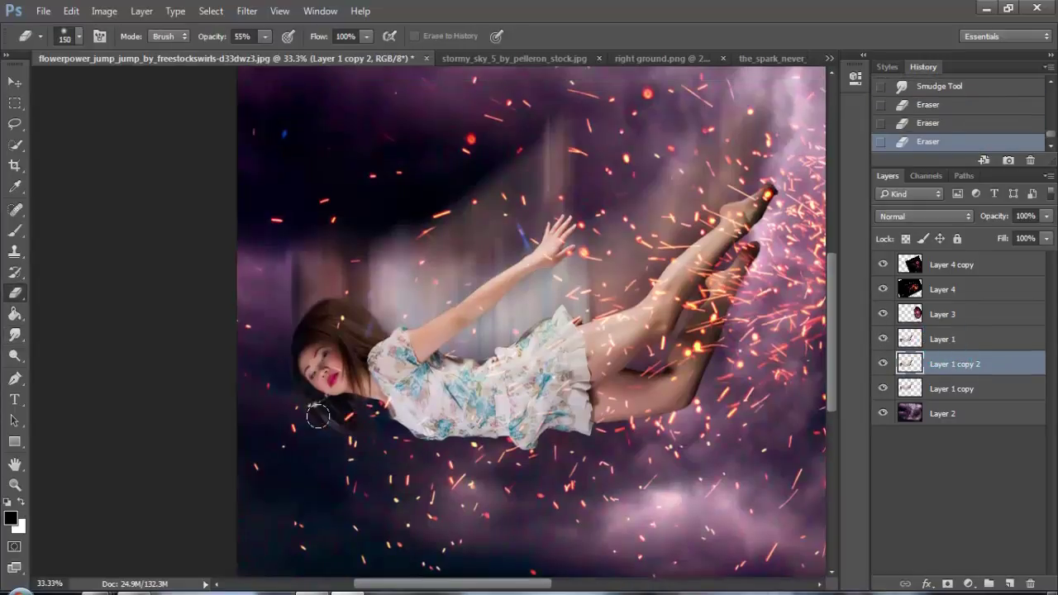
{"action": "left_click", "coordinate": [942, 86]}
Fade the hard hair strands below the face on the sharp woman layer with a 150 px eraser at 55% opacity.
{"action": "left_click", "coordinate": [975, 337]}
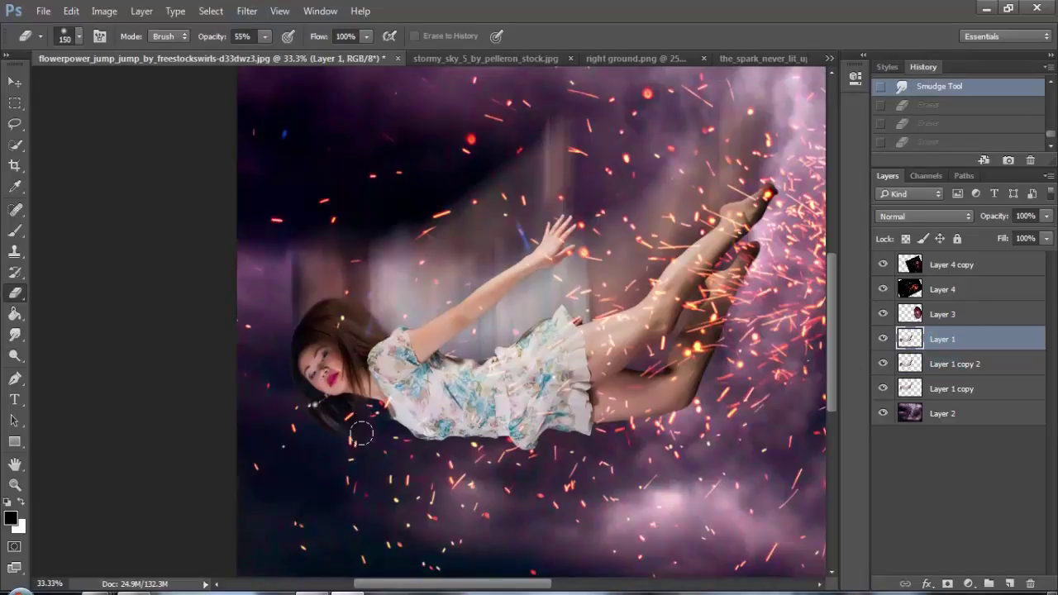
{"action": "left_click", "coordinate": [342, 446]}
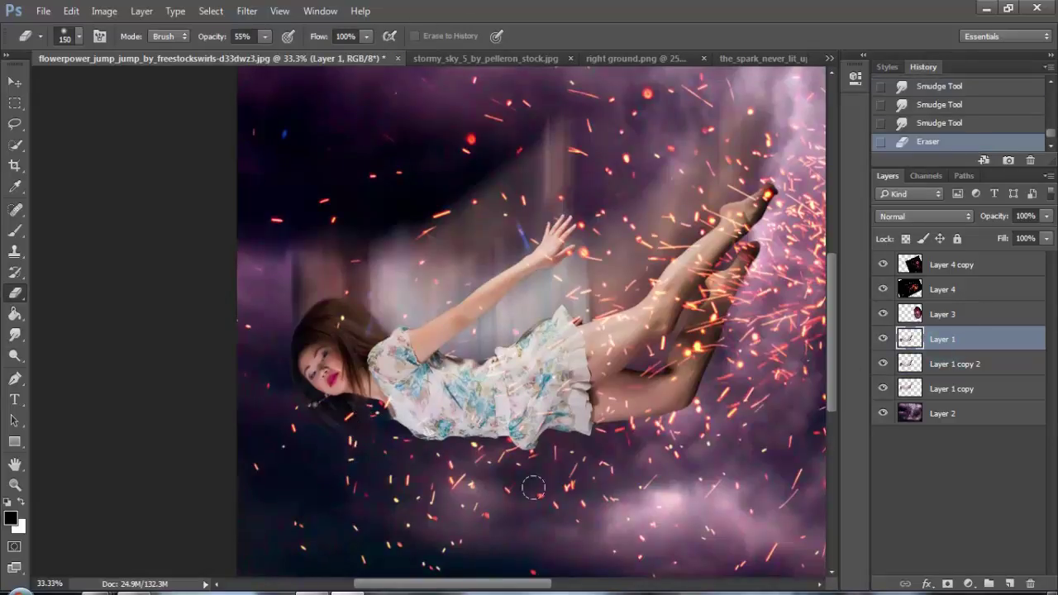
{"action": "left_click", "coordinate": [356, 422]}
{"action": "left_click", "coordinate": [308, 409]}
{"action": "left_click", "coordinate": [302, 409]}
{"action": "left_click", "coordinate": [357, 426]}
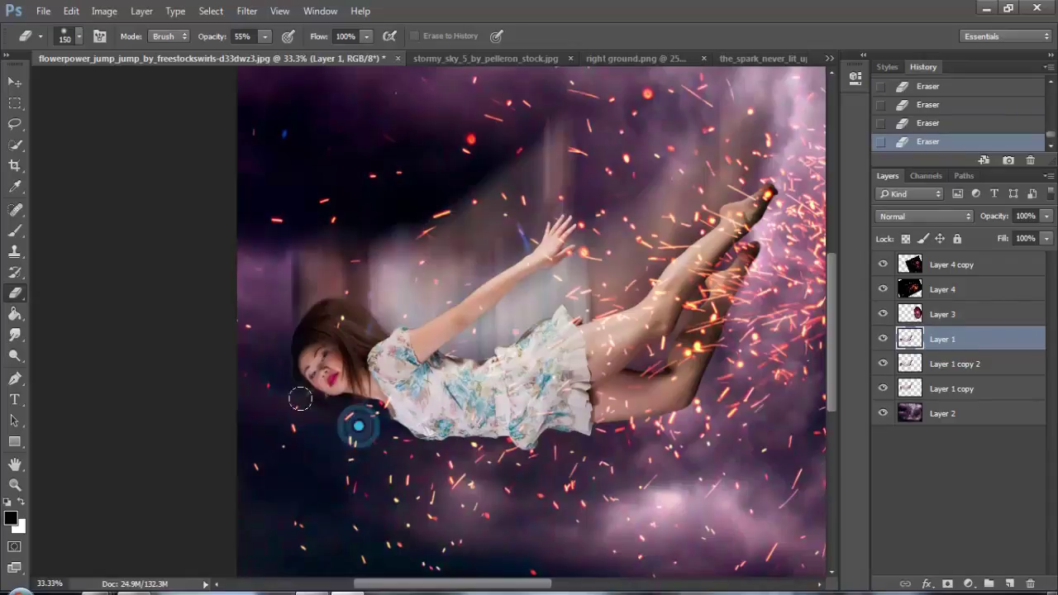
{"action": "left_click", "coordinate": [319, 421]}
{"action": "left_click", "coordinate": [284, 385]}
{"action": "left_click", "coordinate": [371, 427]}
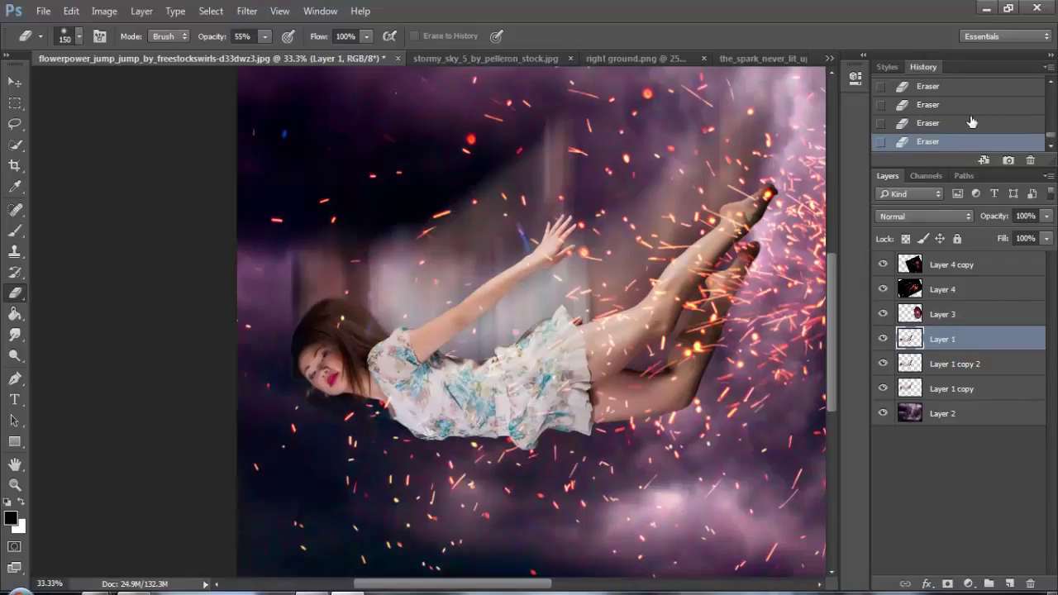
Soften the upper hair edge on the sharp woman layer with the eraser so it blends into the smudged hair beneath.
{"action": "left_click", "coordinate": [312, 381], "text": "ctrl"}
{"action": "left_click", "coordinate": [311, 381], "text": "ctrl"}
{"action": "left_click", "coordinate": [312, 381], "text": "ctrl"}
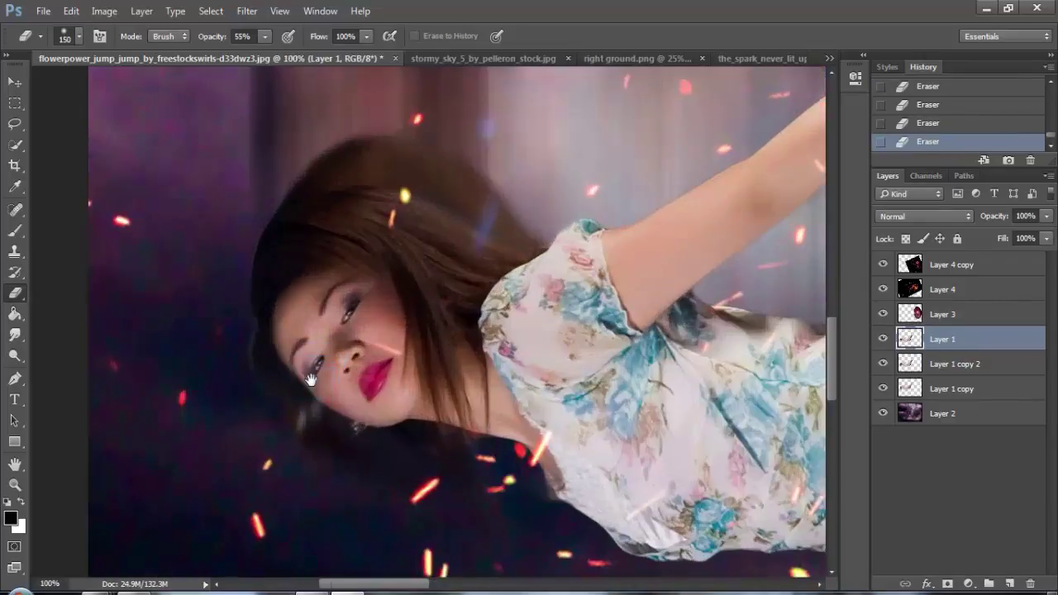
{"action": "left_click", "coordinate": [400, 382], "text": "ctrl+alt"}
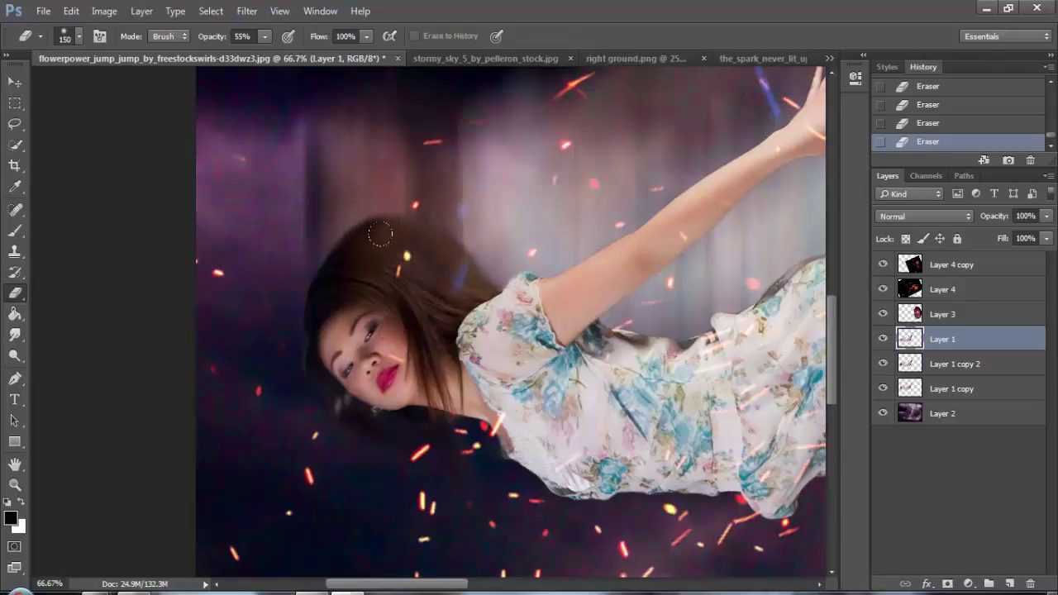
{"action": "left_click_drag", "start_coordinate": [404, 251], "coordinate": [473, 263]}
{"action": "left_click_drag", "start_coordinate": [486, 270], "coordinate": [408, 229]}
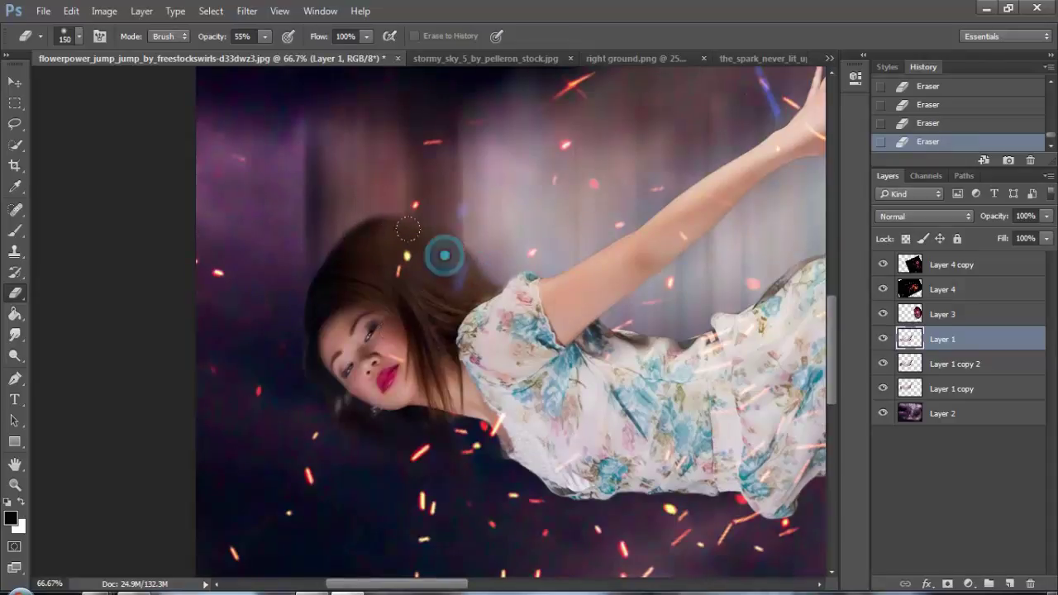
{"action": "left_click", "coordinate": [425, 253]}
{"action": "left_click", "coordinate": [442, 287], "text": "ctrl+alt"}
{"action": "left_click", "coordinate": [442, 286], "text": "ctrl+alt"}
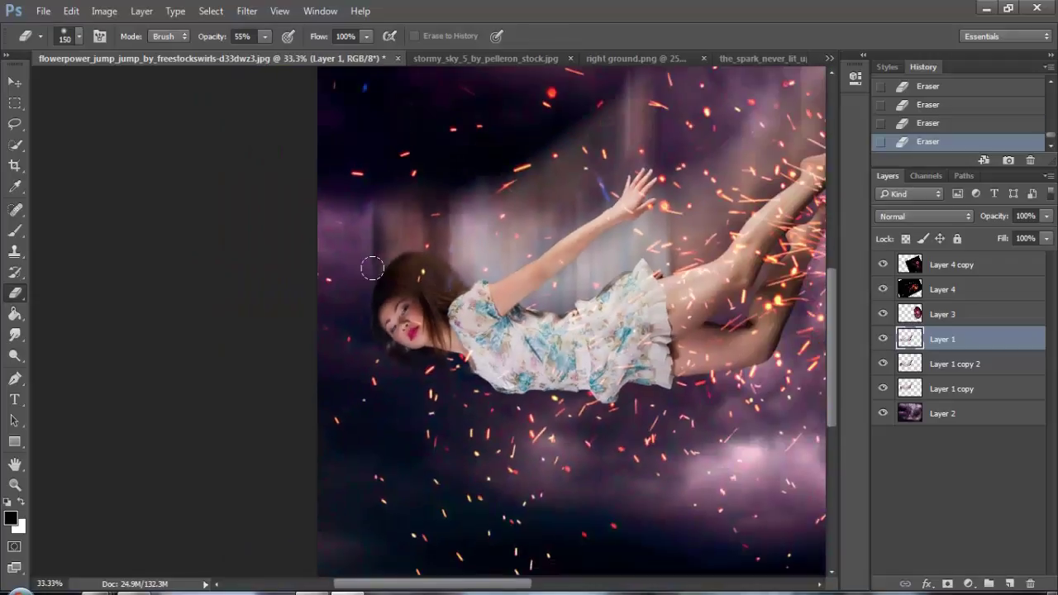
Lower the opacity of the smudged-hair duplicate, Layer 1 copy 2, to 71%.
{"action": "left_click", "coordinate": [406, 311], "text": "ctrl"}
{"action": "left_click", "coordinate": [933, 356]}
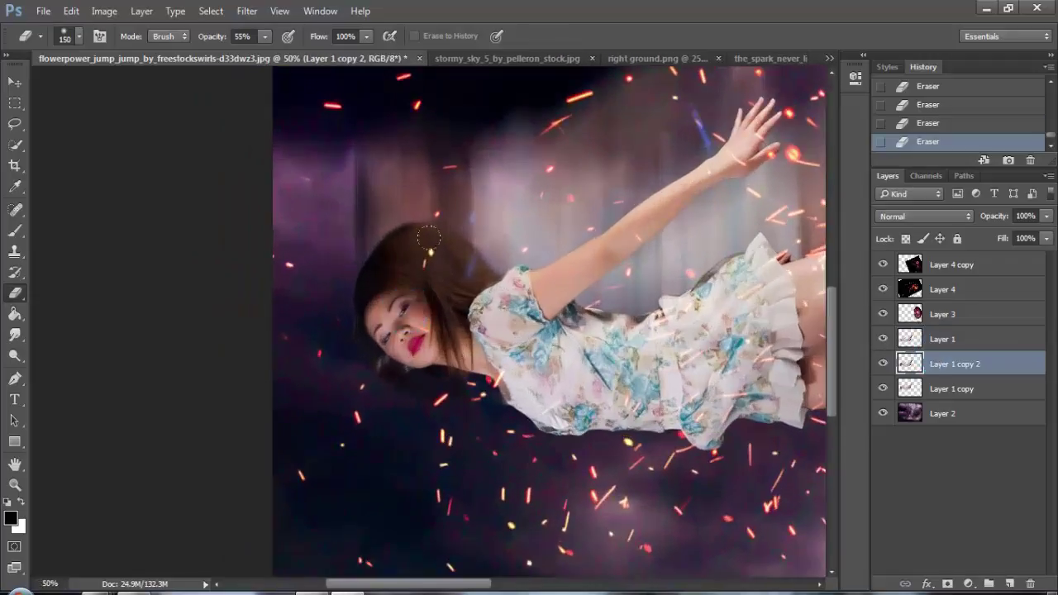
{"action": "left_click", "coordinate": [1046, 216]}
{"action": "mouse_move", "coordinate": [1043, 234]}
{"action": "left_mouse_down"}
{"action": "mouse_move", "coordinate": [997, 238]}
{"action": "mouse_move", "coordinate": [1025, 239]}
{"action": "left_mouse_up"}
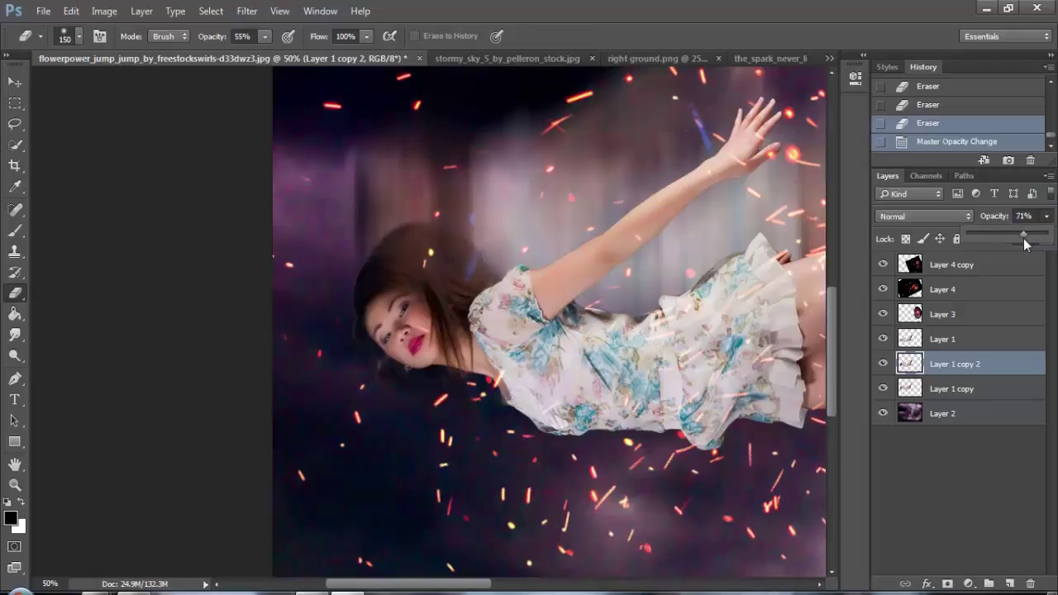
Duplicate the sharp woman layer, Layer 1.
{"action": "left_click", "coordinate": [477, 311], "text": "alt"}
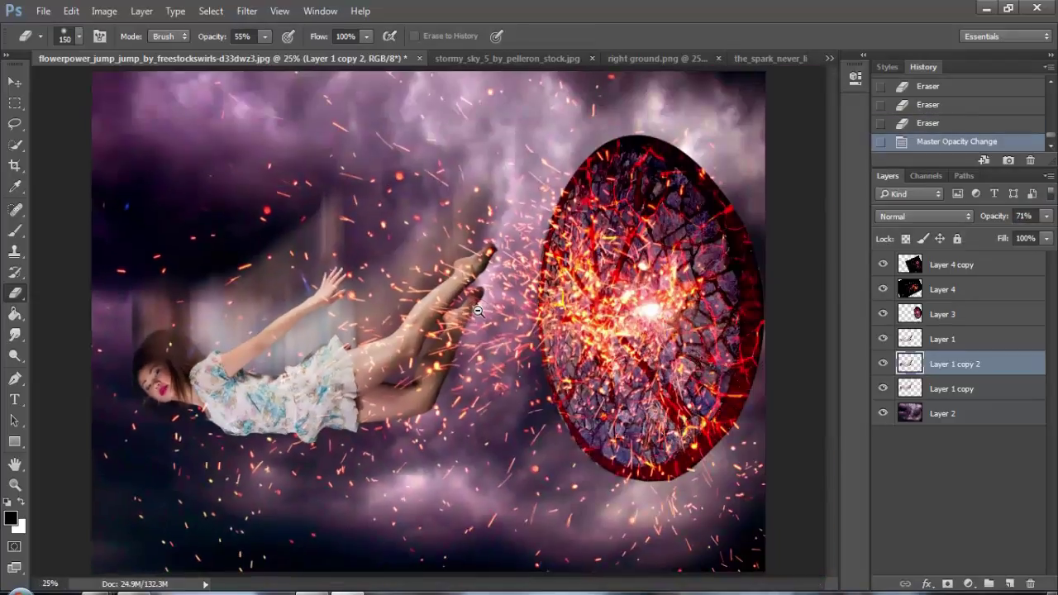
{"action": "left_click", "coordinate": [512, 327]}
{"action": "left_click", "coordinate": [917, 338]}
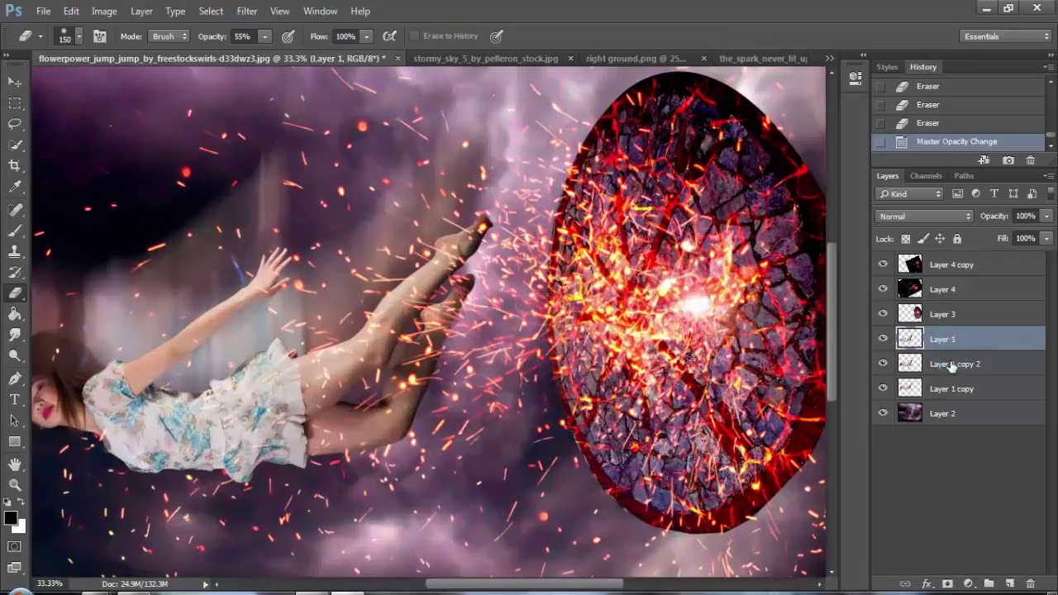
{"action": "left_click_drag", "start_coordinate": [1008, 586], "coordinate": [1009, 584]}
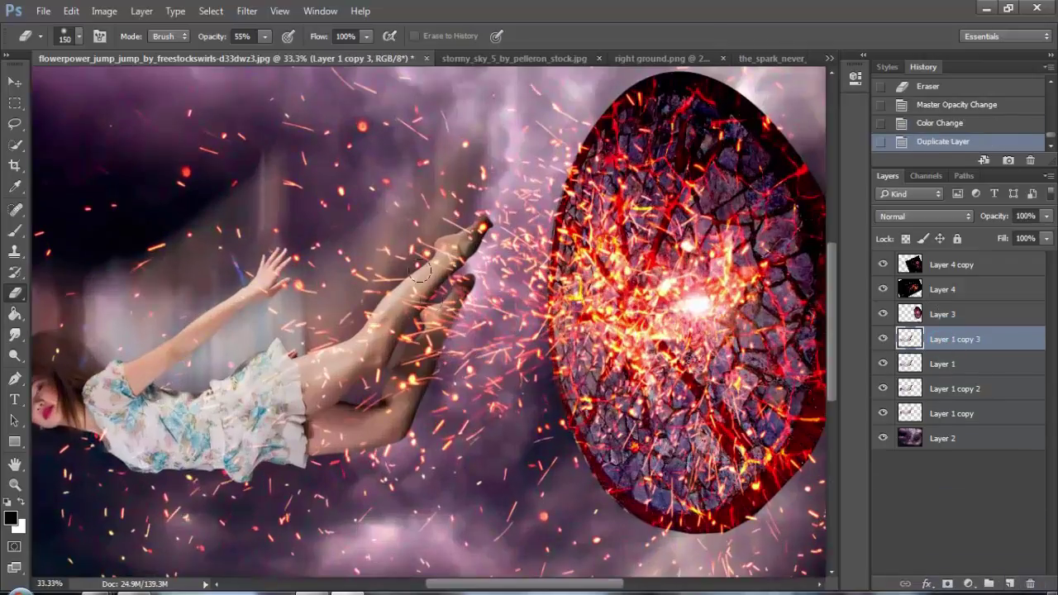
Erase the woman's head, torso and dress from the new duplicate with a 900 px eraser at 55% opacity, leaving the legs.
{"action": "left_click", "coordinate": [277, 384]}
{"action": "key", "text": "ctrl+minus"}
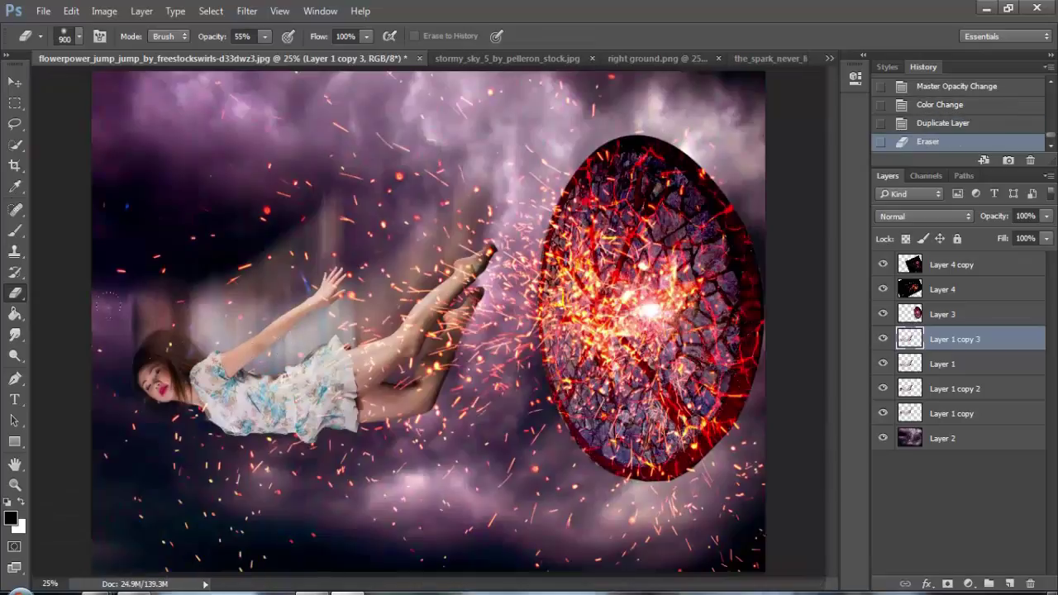
{"action": "left_click", "coordinate": [187, 388]}
{"action": "left_click", "coordinate": [238, 374]}
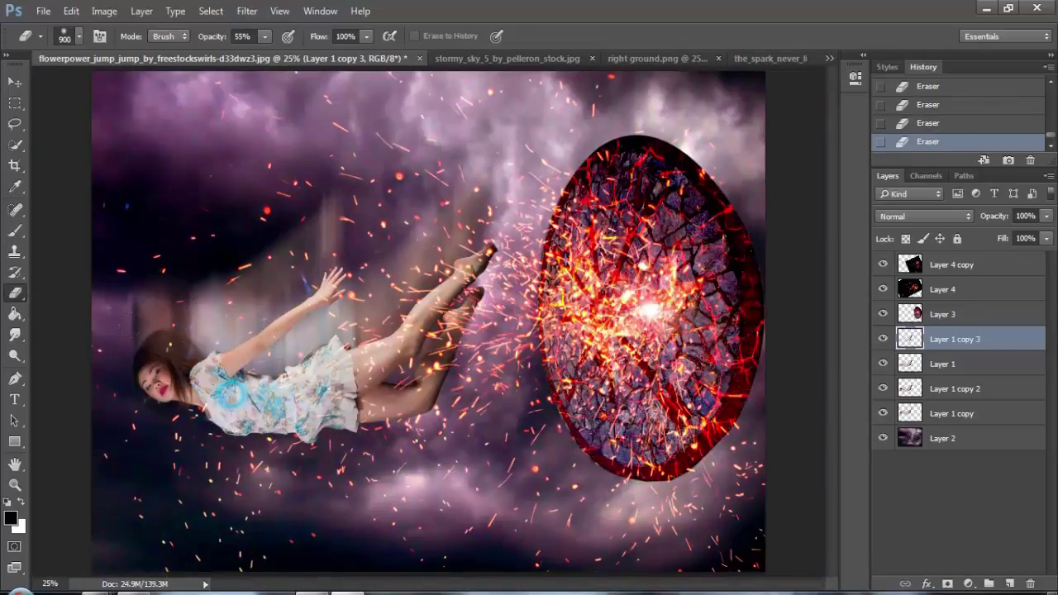
{"action": "left_click", "coordinate": [295, 391]}
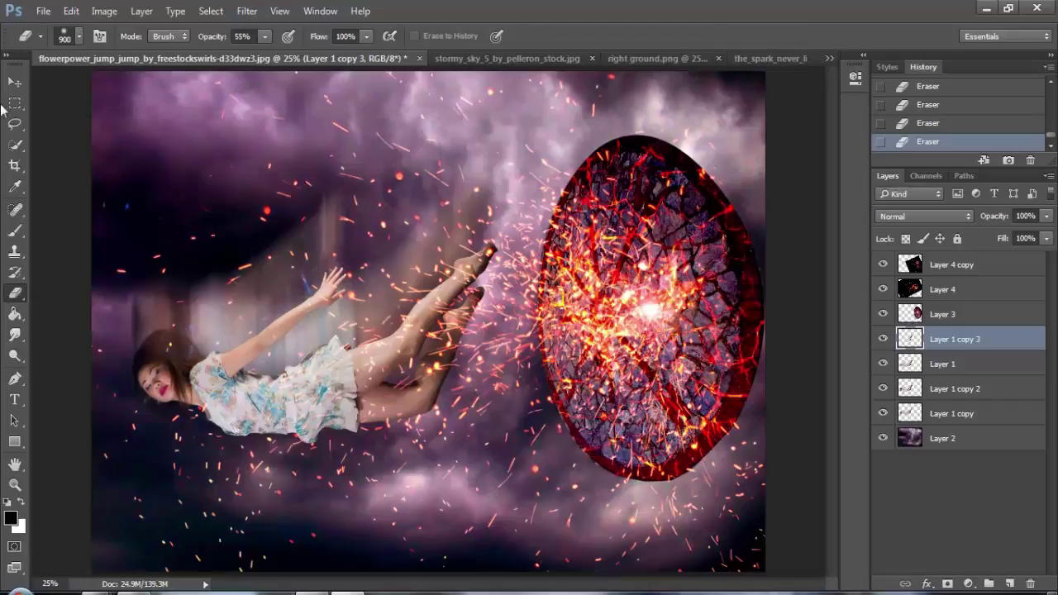
Preview a Lens Flare on the legs duplicate, cancel it, and erase the leftover arm and hand from that layer.
{"action": "left_click", "coordinate": [247, 11]}
{"action": "mouse_move", "coordinate": [390, 247]}
{"action": "left_click", "coordinate": [504, 278]}
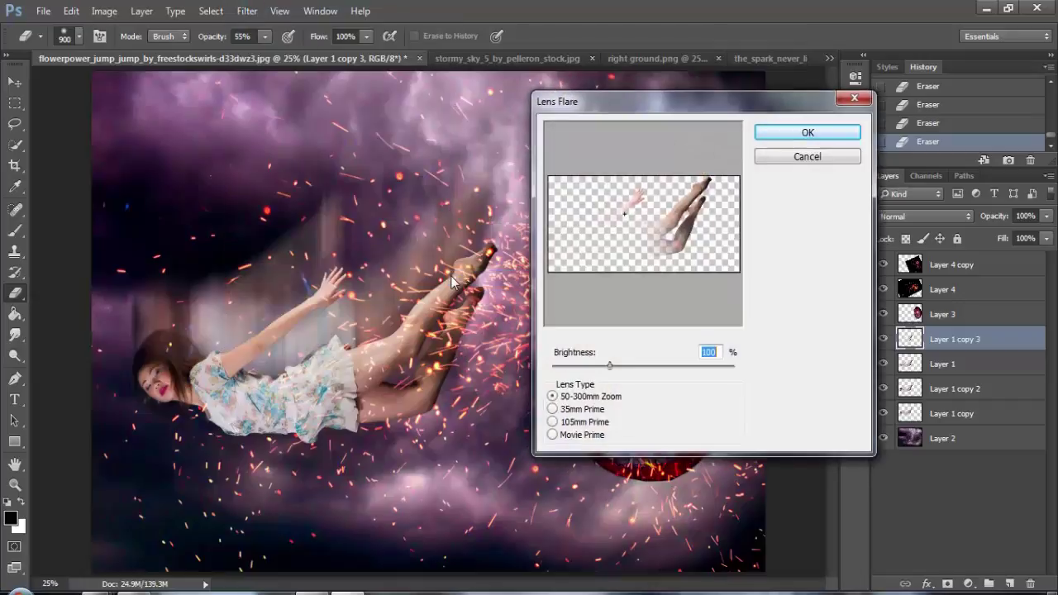
{"action": "left_click", "coordinate": [798, 157]}
{"action": "left_click", "coordinate": [284, 255]}
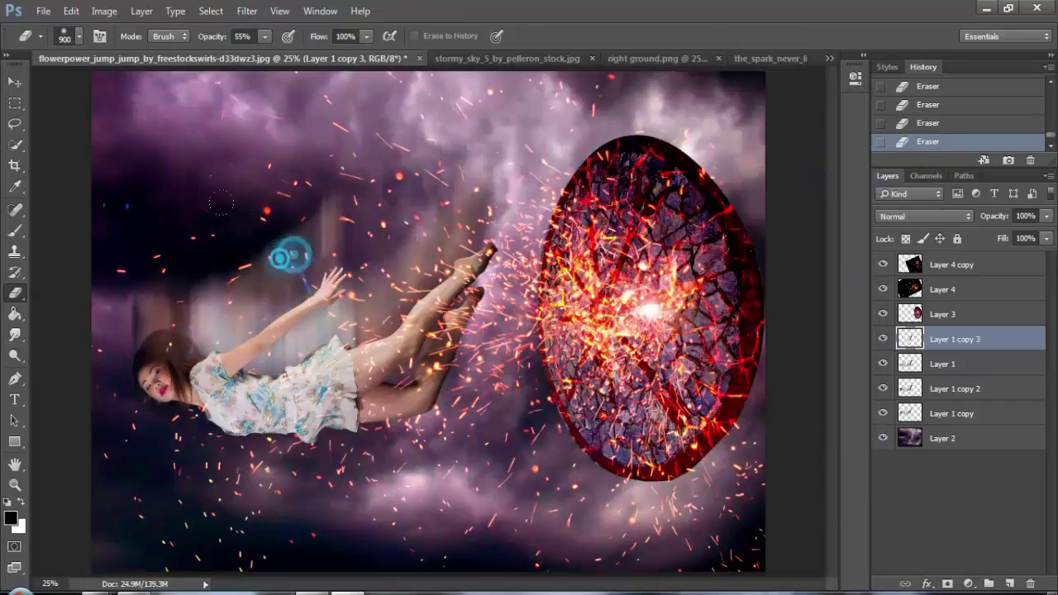
Set up a Lens Flare on the legs duplicate, centred just beside the legs, with 35mm Prime and 167% brightness.
{"action": "left_click", "coordinate": [247, 11]}
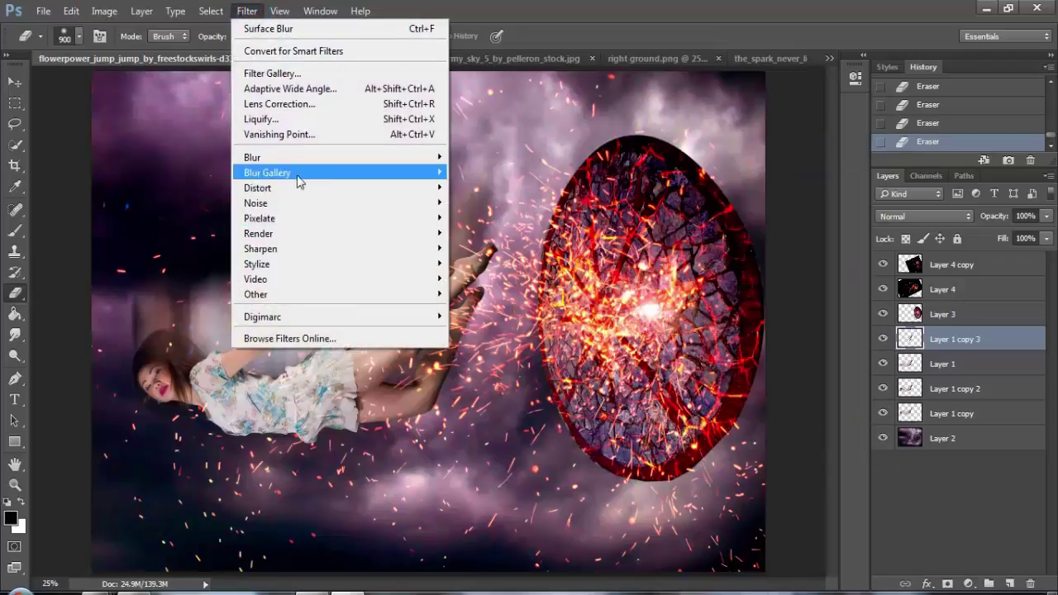
{"action": "mouse_move", "coordinate": [389, 231]}
{"action": "left_click", "coordinate": [504, 278]}
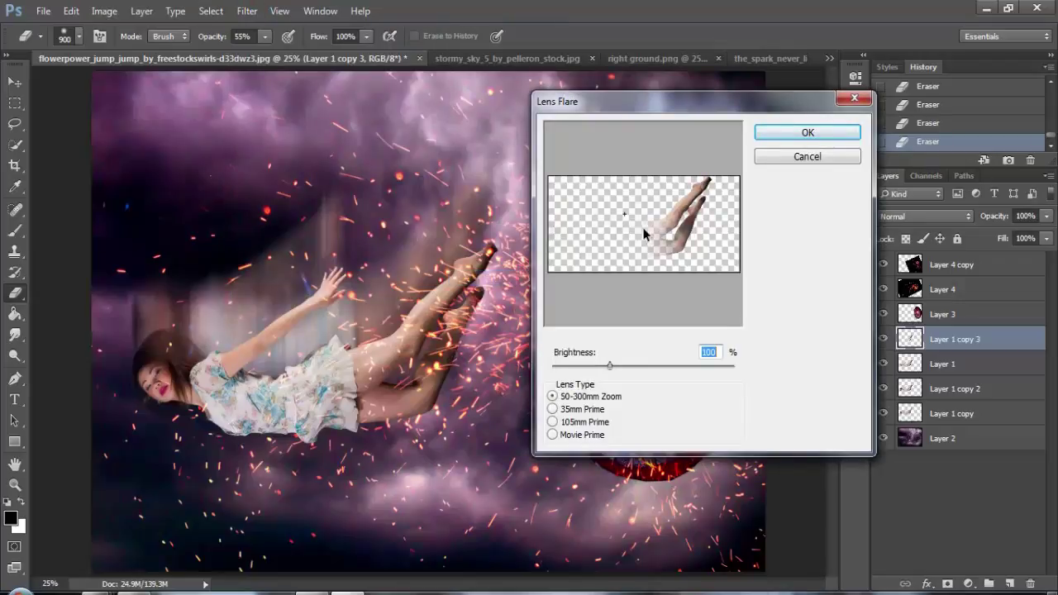
{"action": "left_click_drag", "start_coordinate": [628, 217], "coordinate": [721, 221]}
{"action": "left_click_drag", "start_coordinate": [609, 365], "coordinate": [634, 366]}
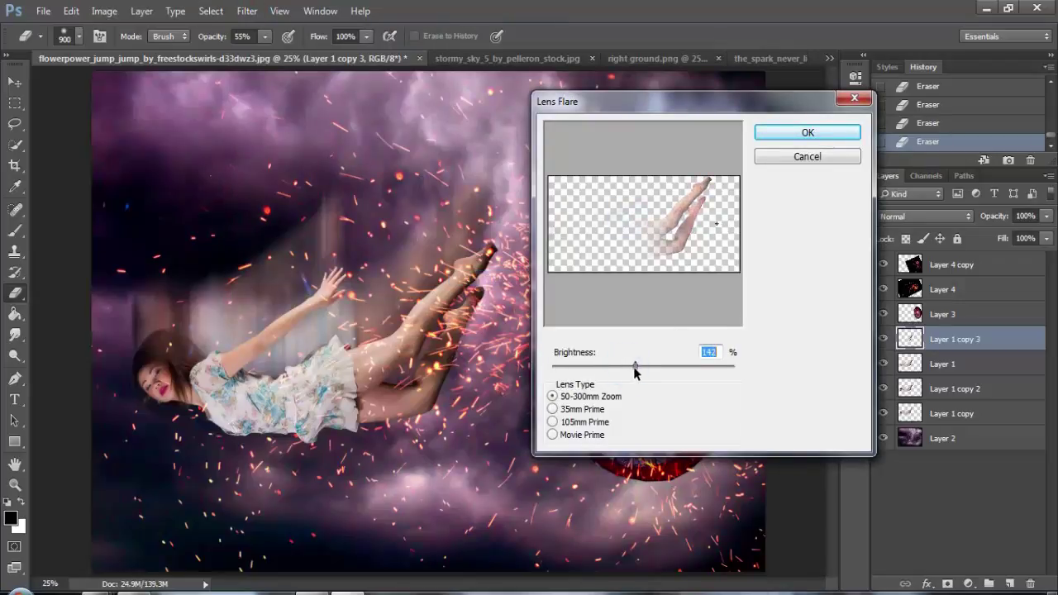
{"action": "left_click", "coordinate": [723, 229]}
{"action": "left_click", "coordinate": [570, 407]}
{"action": "left_click", "coordinate": [712, 224]}
{"action": "left_click_drag", "start_coordinate": [636, 366], "coordinate": [651, 369]}
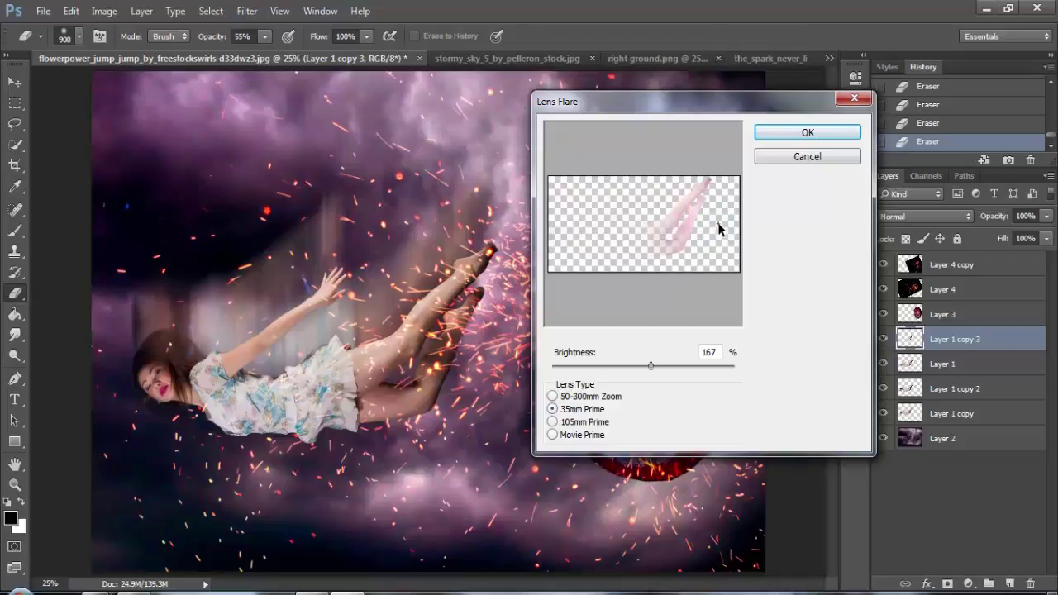
Compare the 105mm Prime and 35mm Prime lens types and apply the flare with 50-300mm Zoom.
{"action": "left_click", "coordinate": [727, 227]}
{"action": "left_click", "coordinate": [568, 422]}
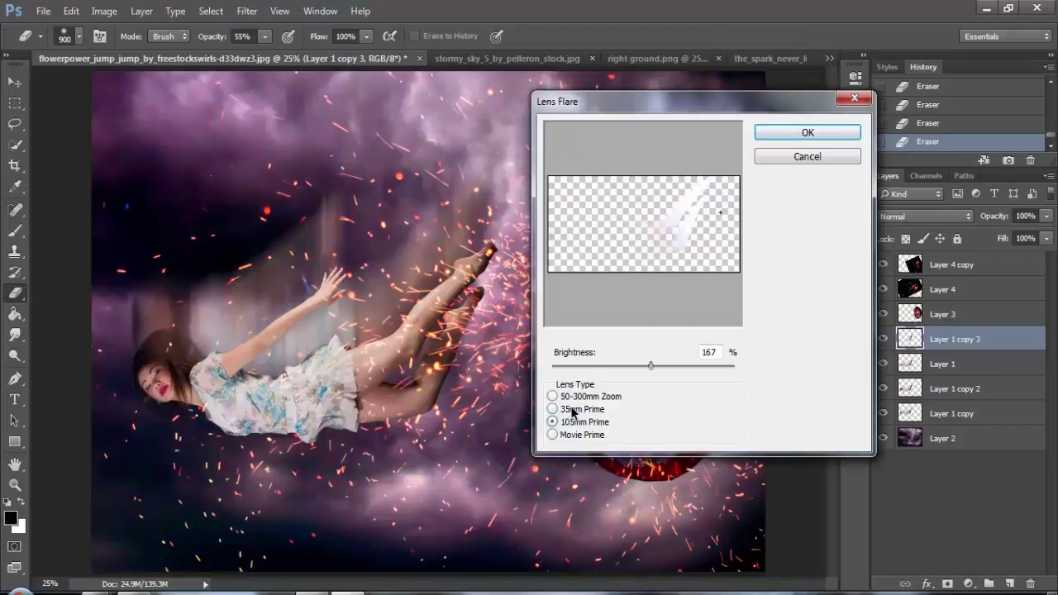
{"action": "left_click", "coordinate": [578, 409]}
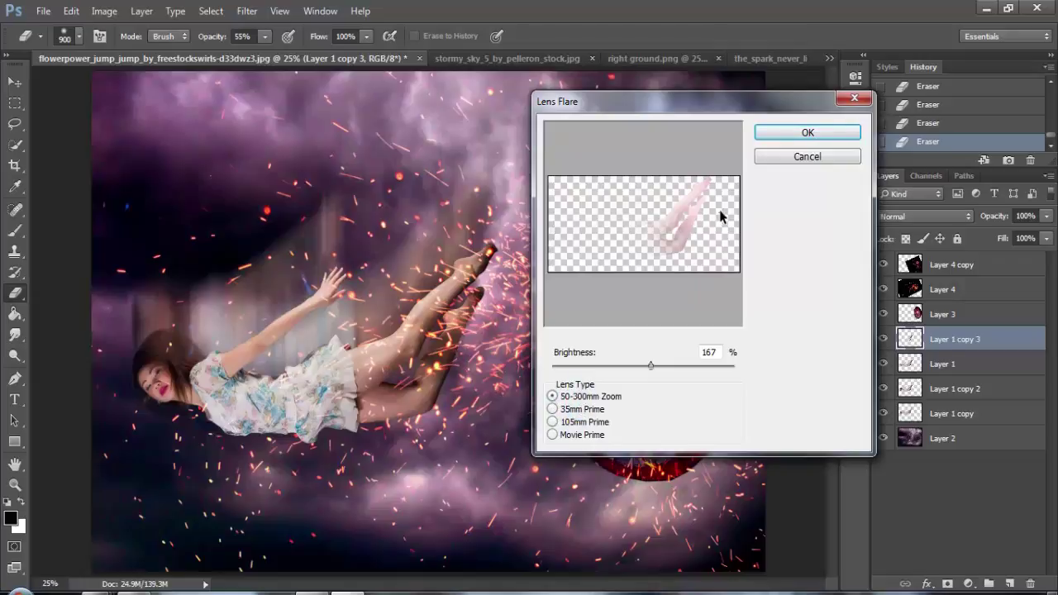
{"action": "left_click", "coordinate": [809, 134]}
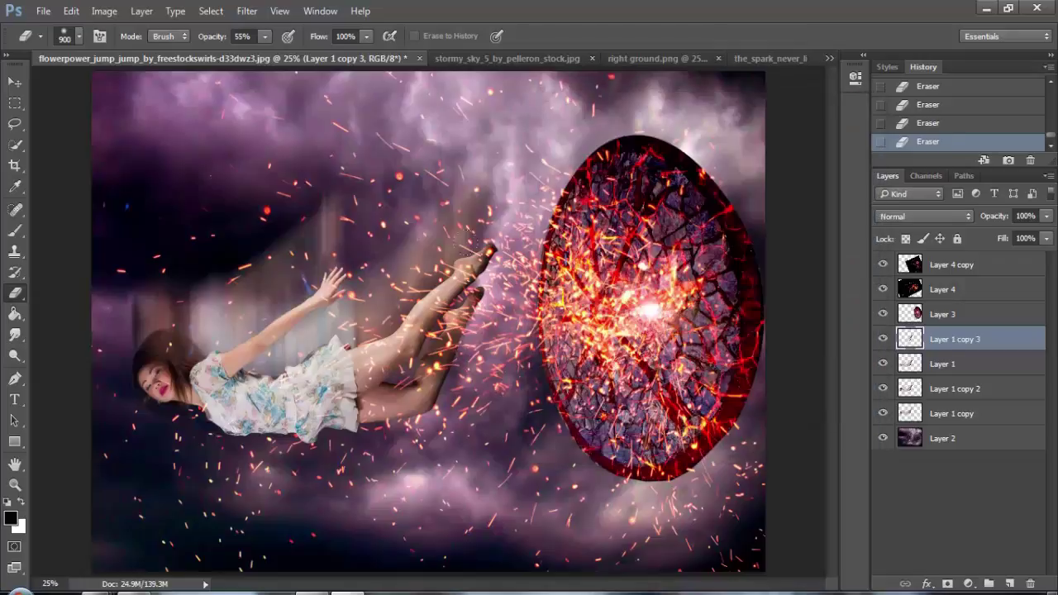
Reduce the opacity of the flared legs layer to 61%.
{"action": "left_click", "coordinate": [1046, 217]}
{"action": "left_click_drag", "start_coordinate": [1044, 234], "coordinate": [1015, 234]}
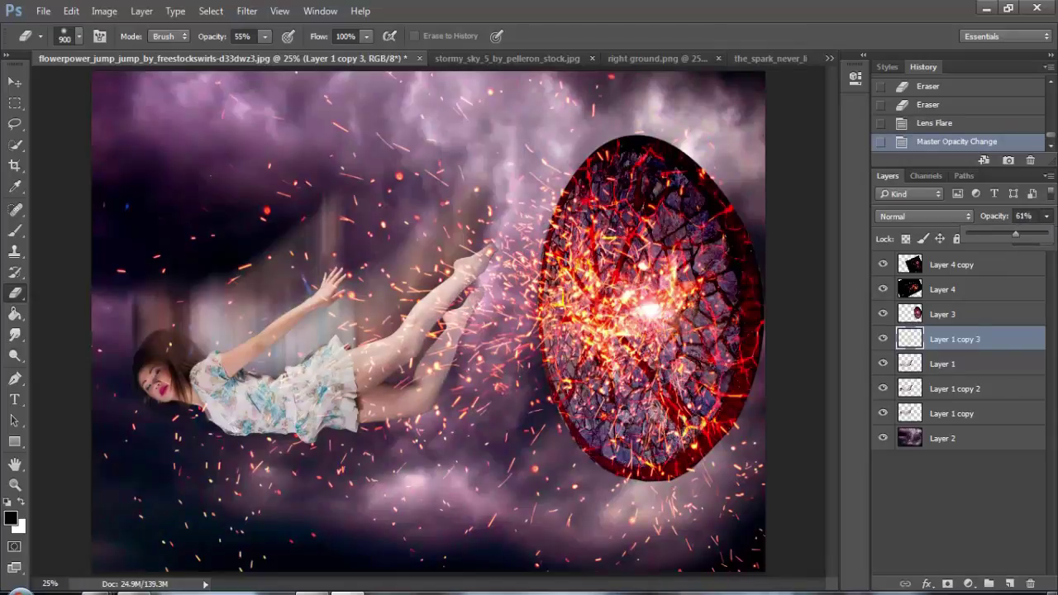
Try fading the flare around the lower leg with the eraser, and revert to the state before erasing.
{"action": "left_click", "coordinate": [471, 361]}
{"action": "left_click", "coordinate": [454, 351]}
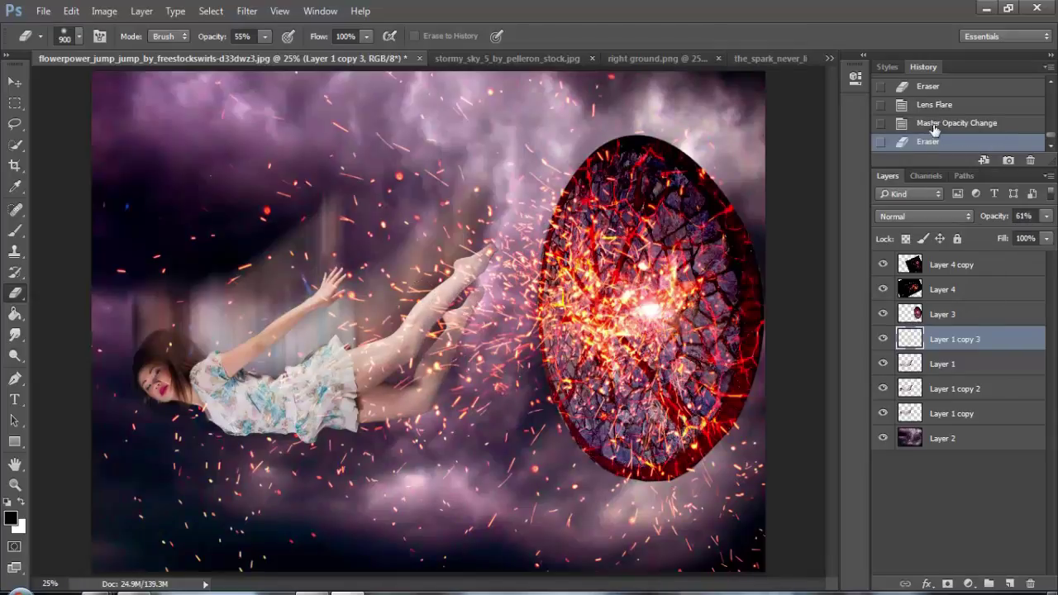
{"action": "left_click", "coordinate": [934, 125]}
Examine the brightened legs, the head and the overall composition at several zoom levels.
{"action": "left_click", "coordinate": [23, 83]}
{"action": "scroll", "coordinate": [238, 304], "scroll_direction": "up", "scroll_amount": 3}
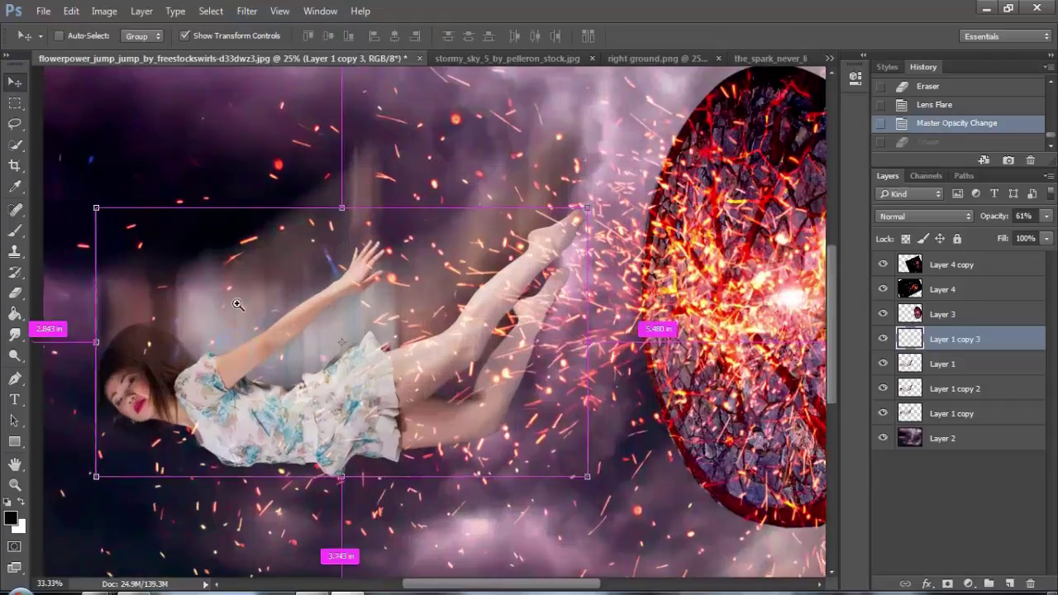
{"action": "scroll", "coordinate": [327, 361], "scroll_direction": "down", "scroll_amount": 5}
{"action": "scroll", "coordinate": [314, 340], "scroll_direction": "up", "scroll_amount": 2}
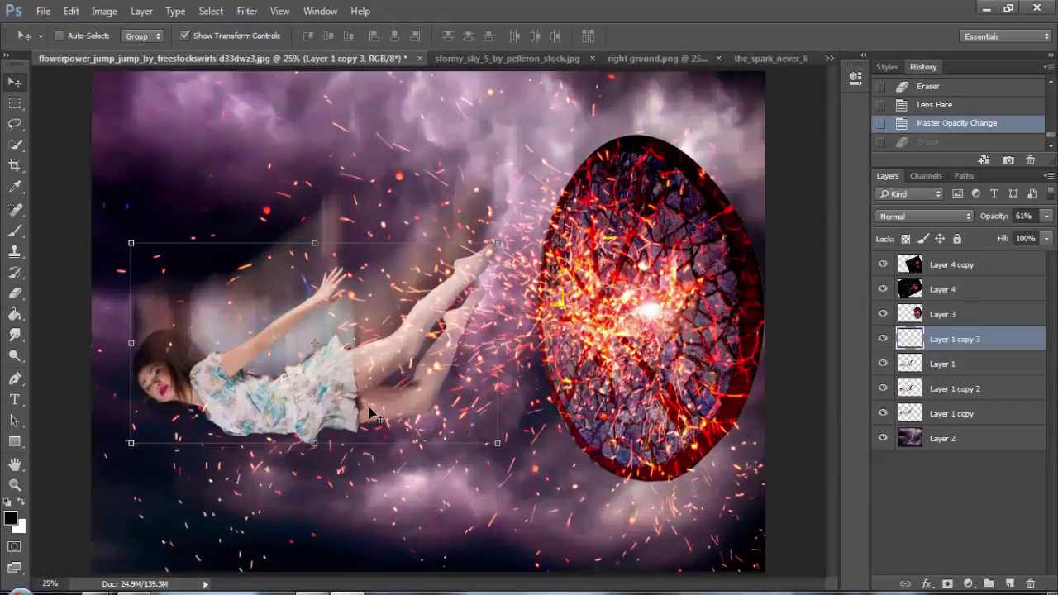
{"action": "left_click", "coordinate": [276, 418], "text": "alt"}
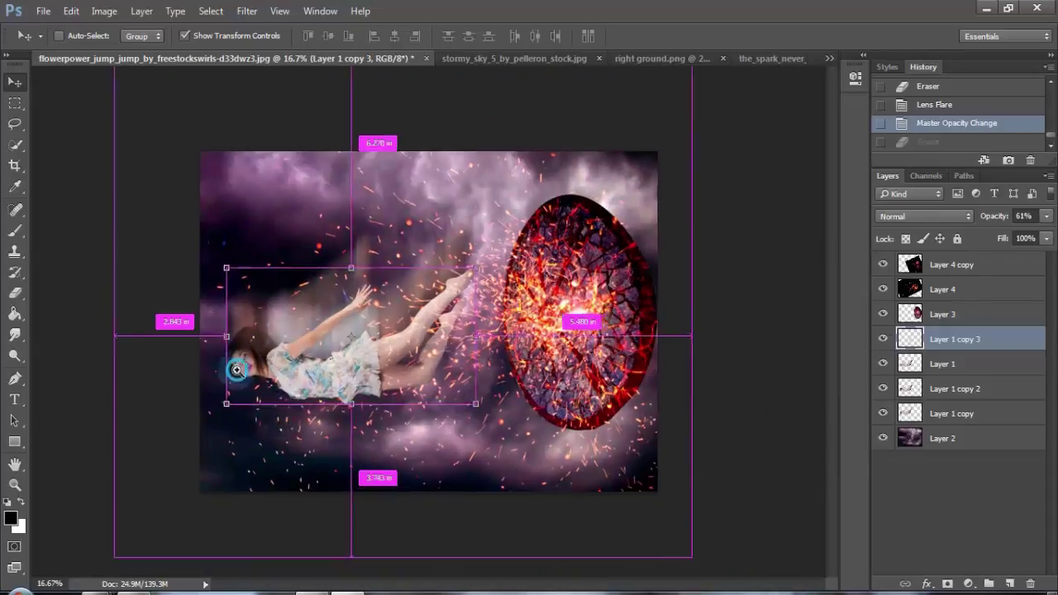
{"action": "left_click", "coordinate": [236, 369], "text": "ctrl"}
{"action": "left_click", "coordinate": [139, 402], "text": "alt"}
{"action": "scroll", "coordinate": [139, 405], "scroll_direction": "up", "scroll_amount": 1}
{"action": "scroll", "coordinate": [95, 397], "scroll_direction": "up", "scroll_amount": 1}
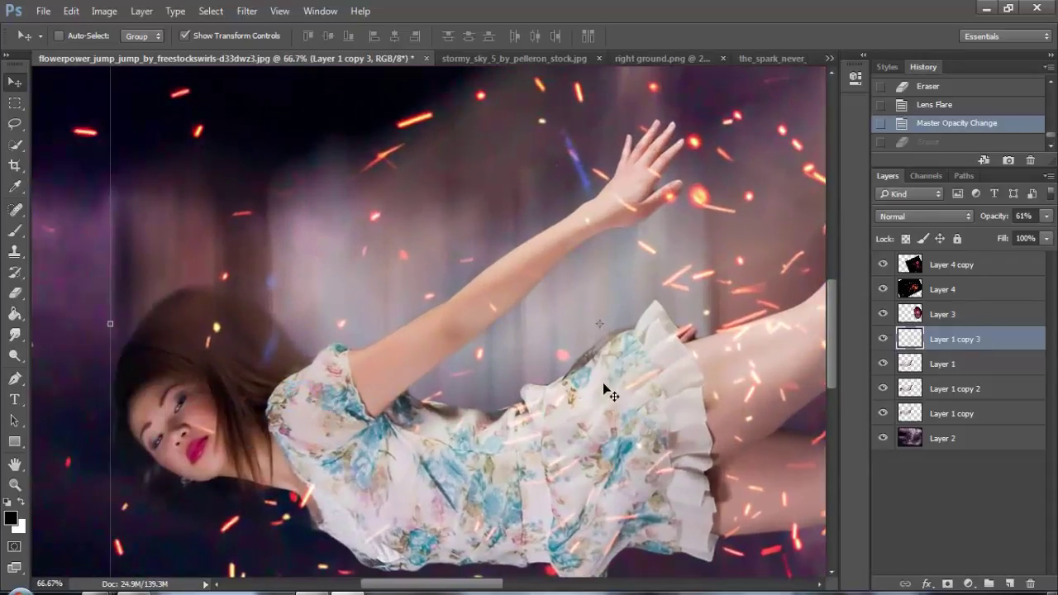
Duplicate the sharp woman layer again, directly below the flared legs layer.
{"action": "left_click", "coordinate": [950, 369]}
{"action": "left_click", "coordinate": [957, 341]}
{"action": "left_click", "coordinate": [950, 367]}
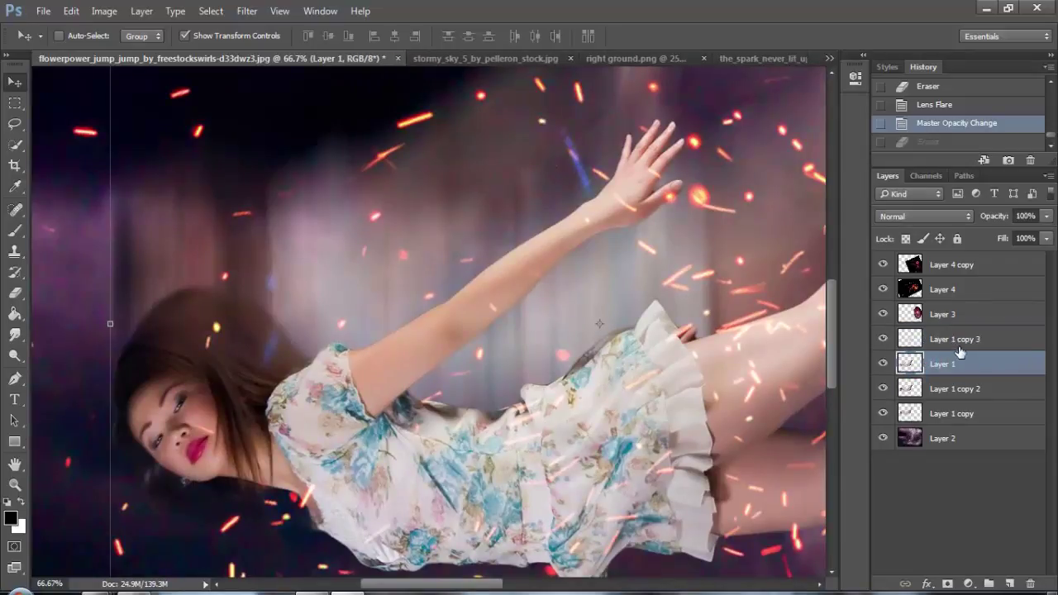
{"action": "left_click", "coordinate": [958, 341]}
{"action": "left_click", "coordinate": [952, 365]}
{"action": "left_click_drag", "start_coordinate": [941, 388], "coordinate": [1010, 583]}
Erase the dress and legs from the new duplicate, Layer 1 copy 4, with the 900 px eraser at 55% opacity.
{"action": "left_click", "coordinate": [16, 295]}
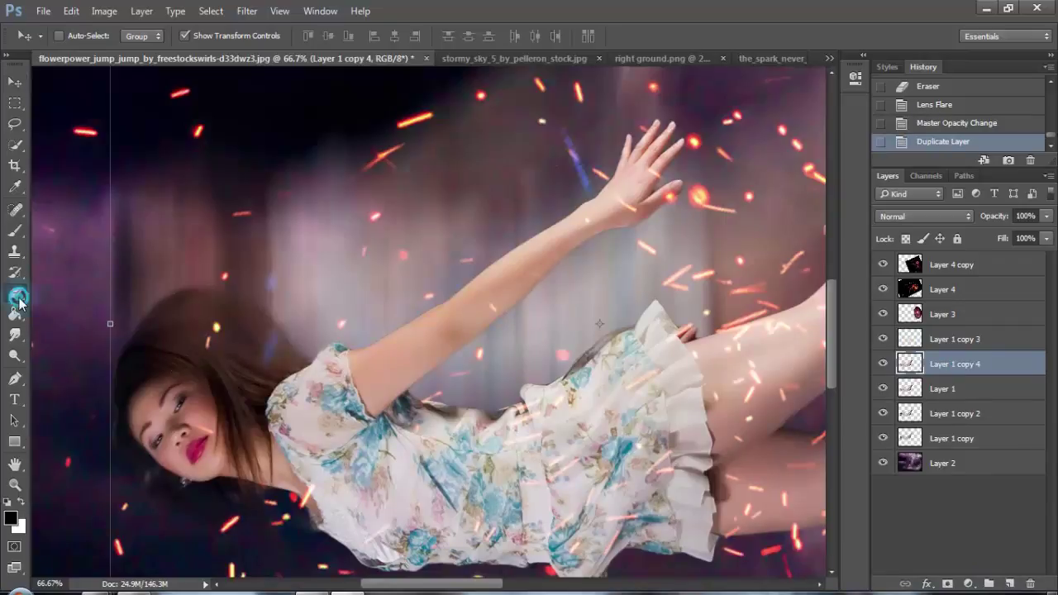
{"action": "left_click_drag", "start_coordinate": [262, 420], "coordinate": [247, 246]}
{"action": "left_click", "coordinate": [460, 313], "text": "alt"}
{"action": "scroll", "coordinate": [459, 313], "scroll_direction": "down", "scroll_amount": 2}
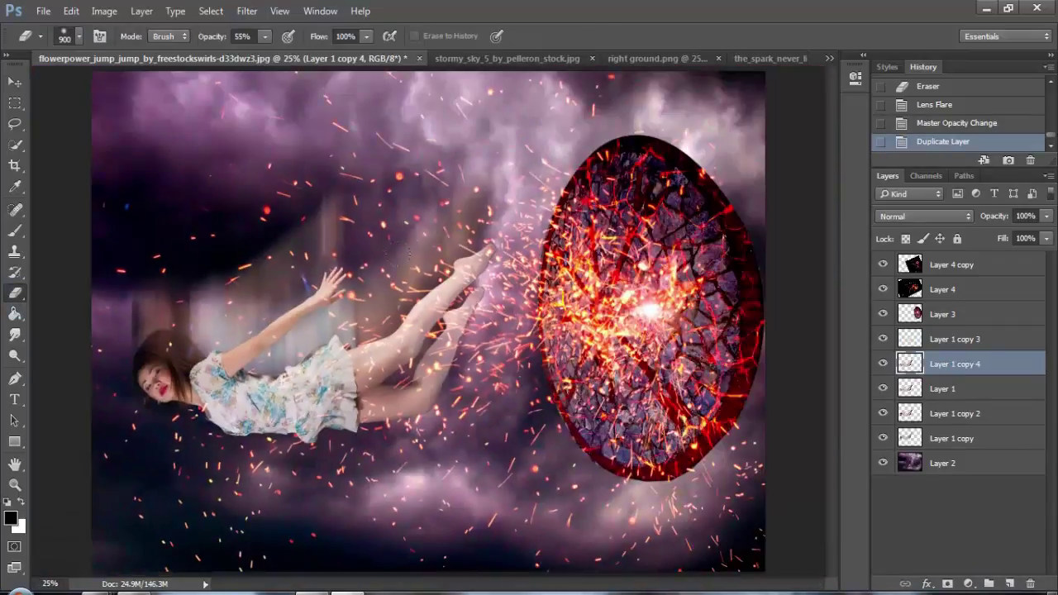
{"action": "scroll", "coordinate": [454, 319], "scroll_direction": "down", "scroll_amount": 1}
{"action": "left_click", "coordinate": [368, 397]}
{"action": "left_click", "coordinate": [350, 355]}
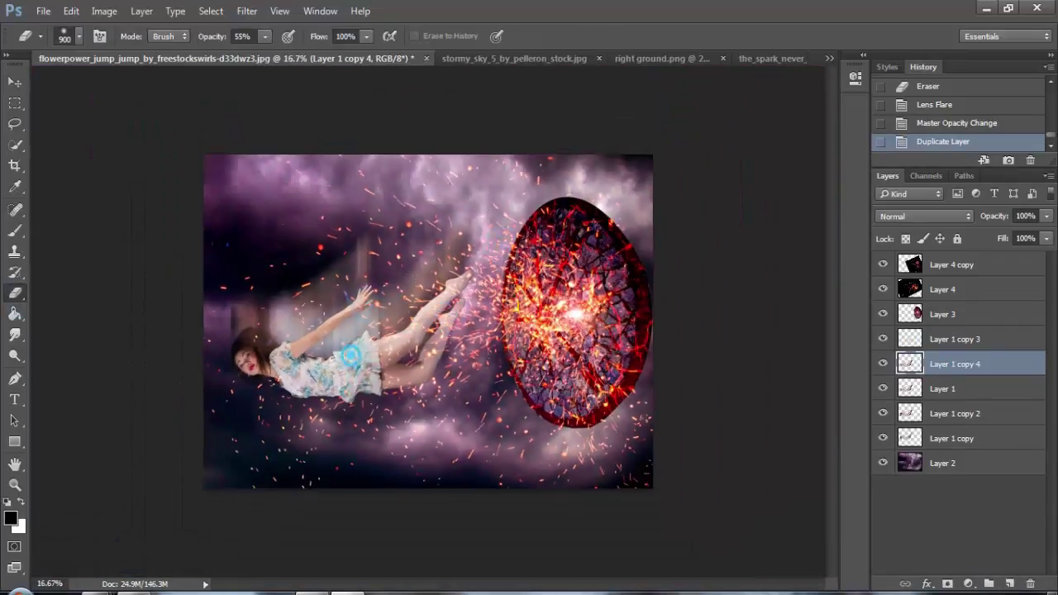
{"action": "left_click", "coordinate": [347, 356]}
{"action": "left_click", "coordinate": [458, 352]}
{"action": "left_click", "coordinate": [401, 422]}
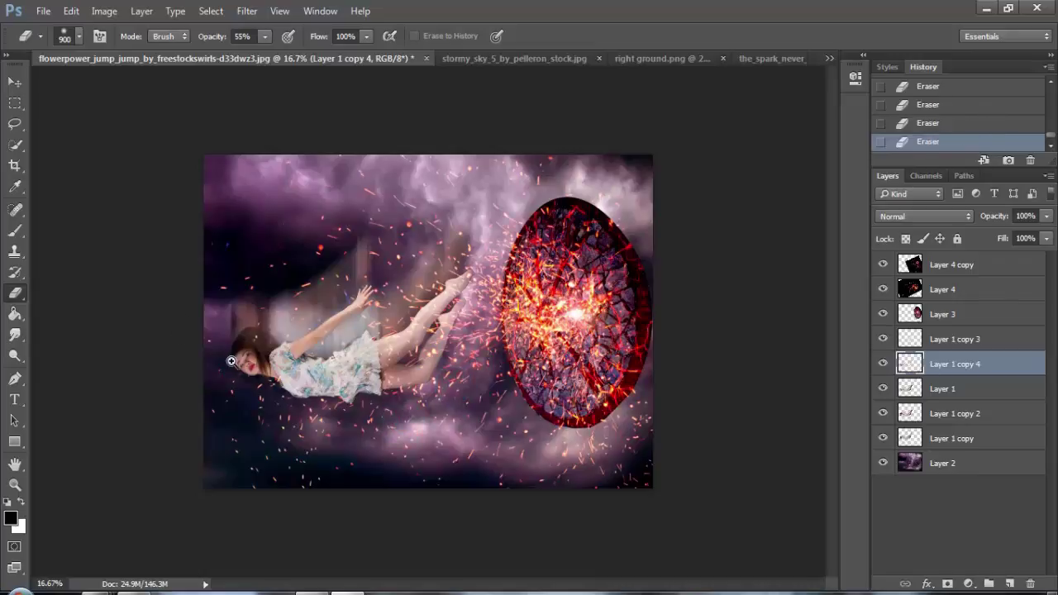
Smudge the hair around the face and shoulder on Layer 1 copy 4 with a 250 px brush at 50% strength.
{"action": "left_click", "coordinate": [231, 361], "text": "ctrl"}
{"action": "left_click", "coordinate": [231, 361], "text": "ctrl"}
{"action": "left_click", "coordinate": [229, 361], "text": "ctrl"}
{"action": "left_click_drag", "start_coordinate": [230, 361], "coordinate": [338, 326]}
{"action": "left_click_drag", "start_coordinate": [518, 434], "coordinate": [383, 338]}
{"action": "left_click_drag", "start_coordinate": [324, 312], "coordinate": [319, 353]}
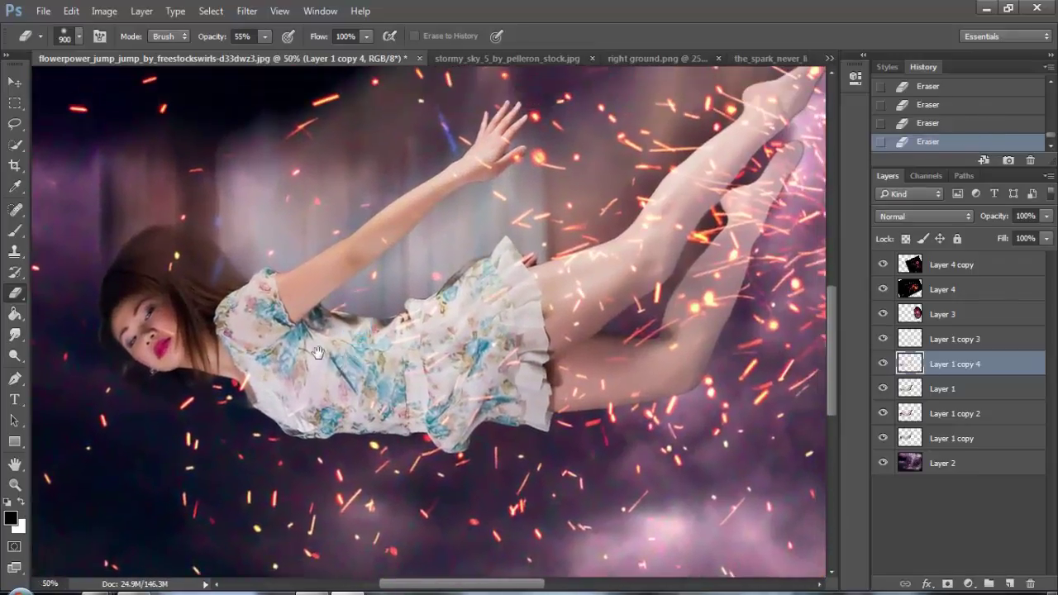
{"action": "left_click", "coordinate": [15, 334]}
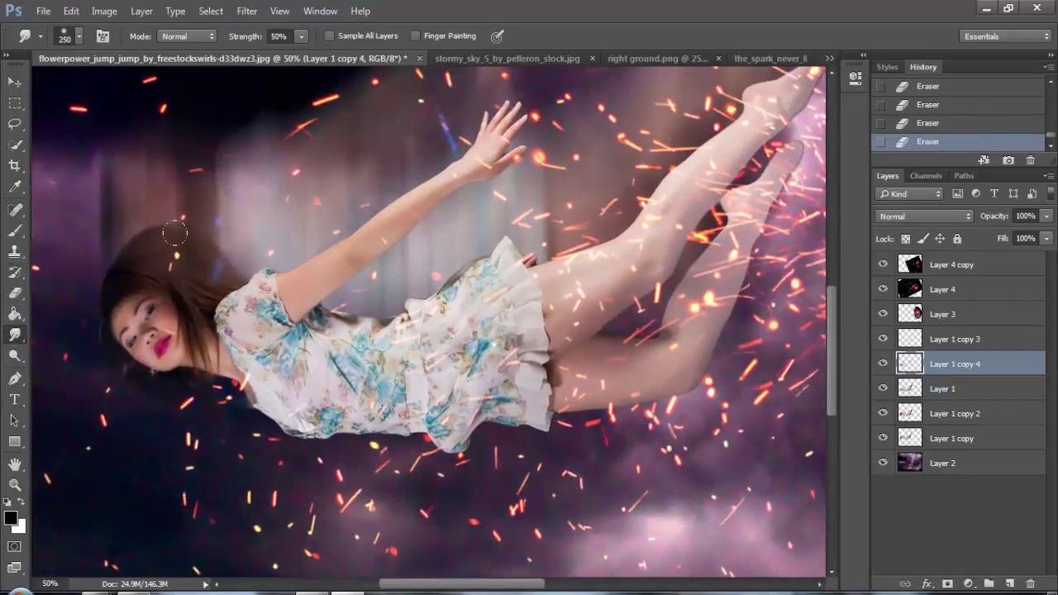
{"action": "left_click_drag", "start_coordinate": [184, 322], "coordinate": [204, 349]}
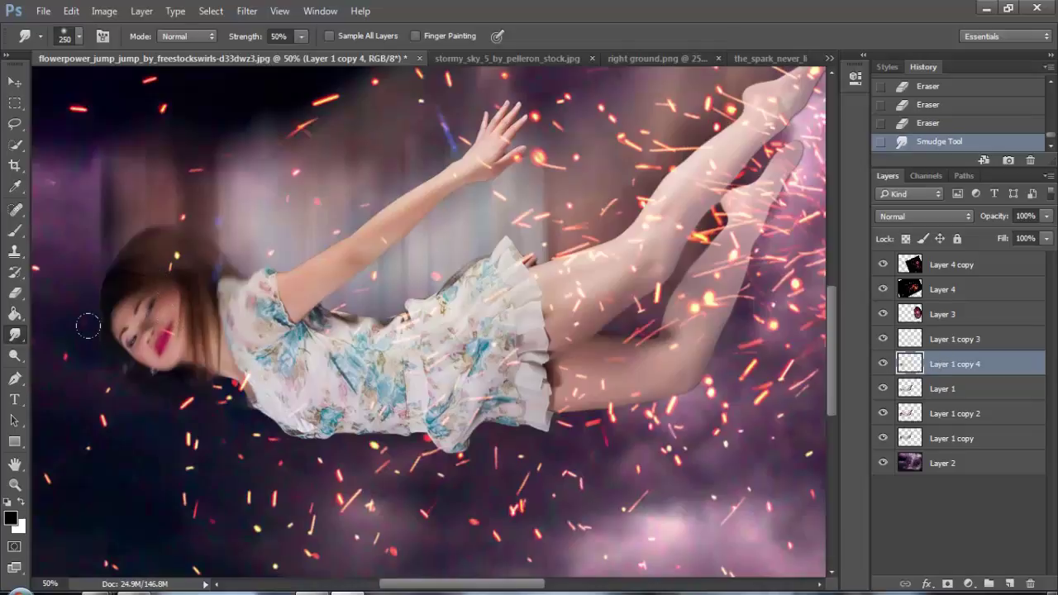
Clear the smudged streaks from the woman's face on Layer 1 copy 4 with a 125 px eraser at 55% opacity.
{"action": "left_click", "coordinate": [15, 293]}
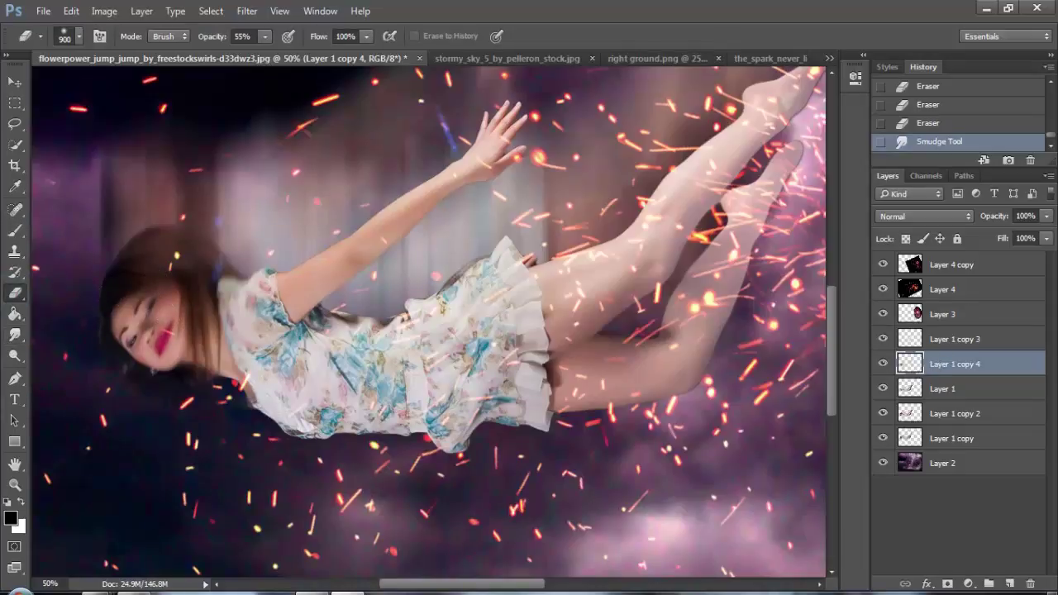
{"action": "left_click", "coordinate": [144, 293]}
{"action": "left_click", "coordinate": [154, 343]}
{"action": "left_click", "coordinate": [158, 304]}
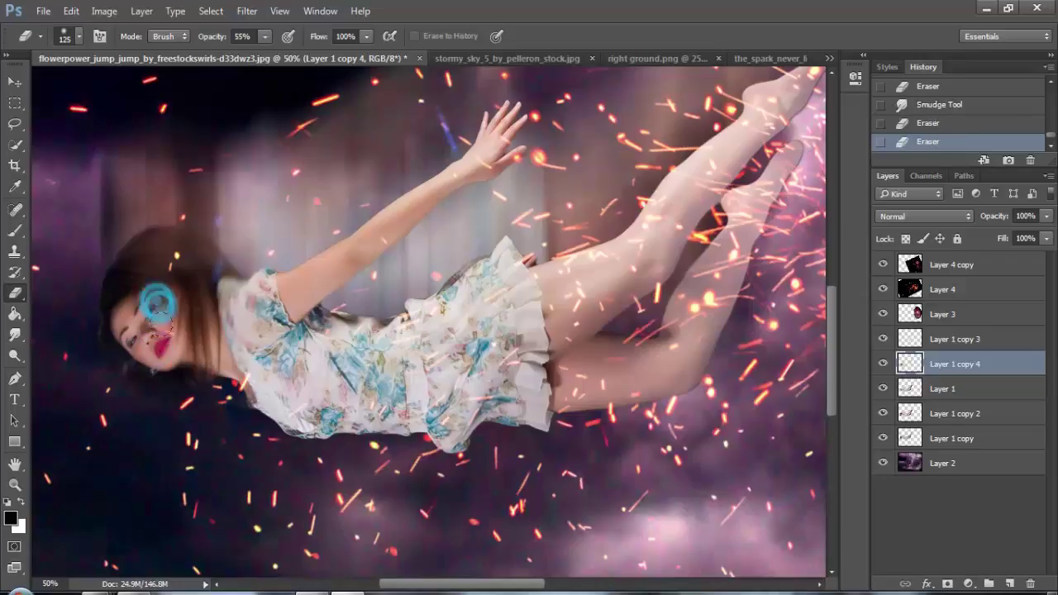
{"action": "left_click", "coordinate": [160, 354]}
{"action": "left_click", "coordinate": [161, 316]}
{"action": "left_click", "coordinate": [155, 290]}
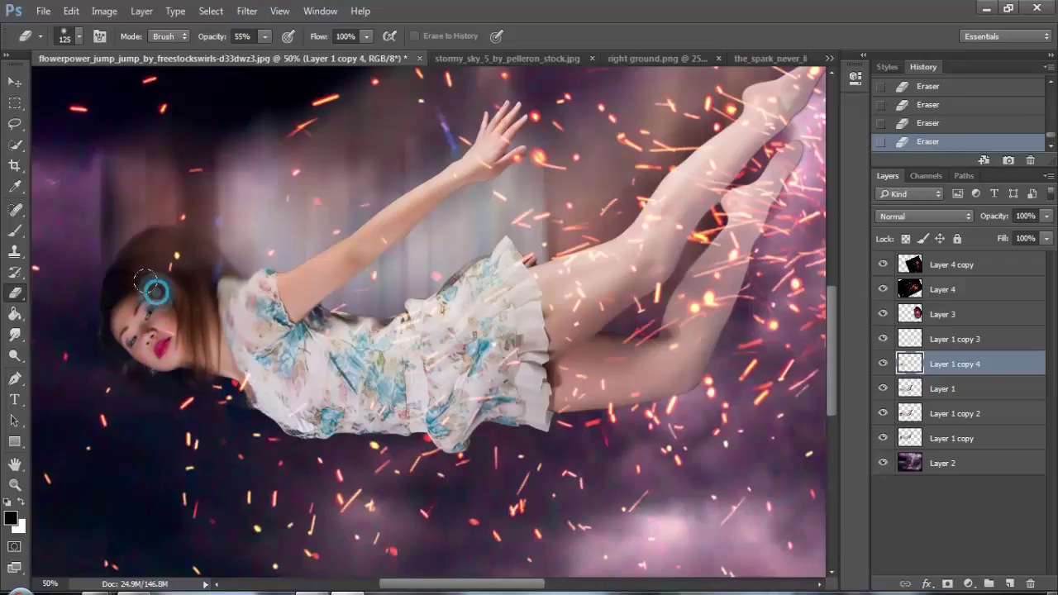
{"action": "left_click", "coordinate": [154, 289]}
{"action": "left_click", "coordinate": [158, 277]}
{"action": "left_click", "coordinate": [162, 323]}
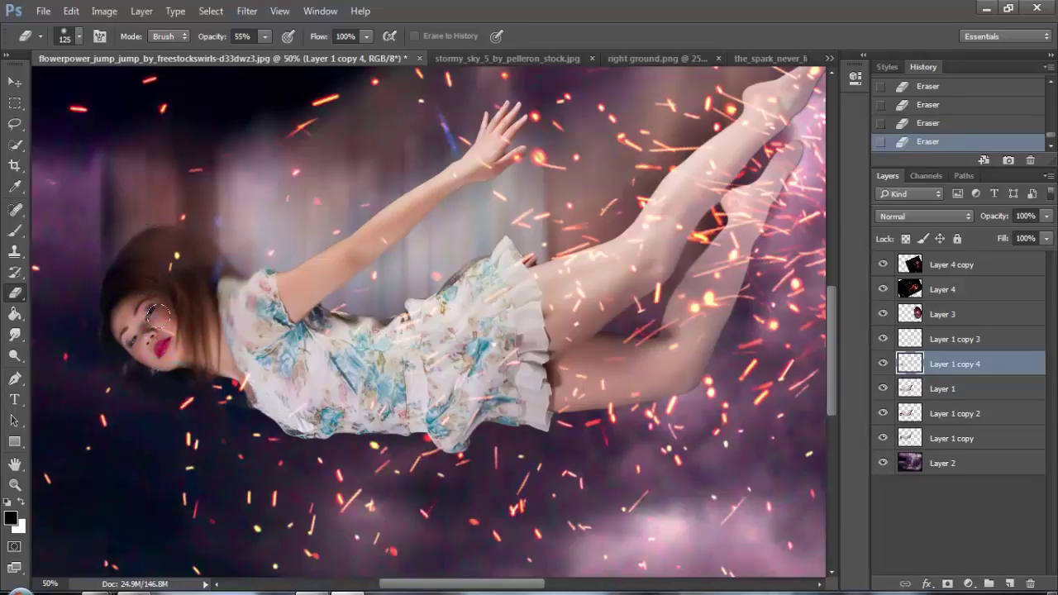
Erase stray smudged hair around the face, neck and dress shoulder on Layer 1 copy 4 with the 125 px eraser.
{"action": "left_click_drag", "start_coordinate": [157, 315], "coordinate": [169, 372]}
{"action": "left_click", "coordinate": [196, 414]}
{"action": "left_click", "coordinate": [230, 268]}
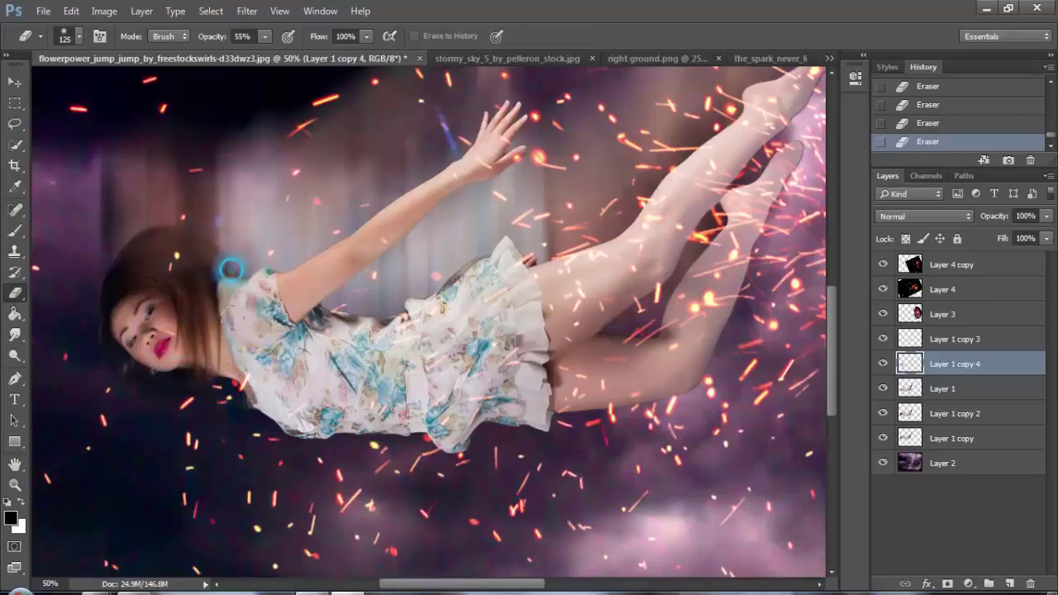
{"action": "left_click", "coordinate": [247, 245]}
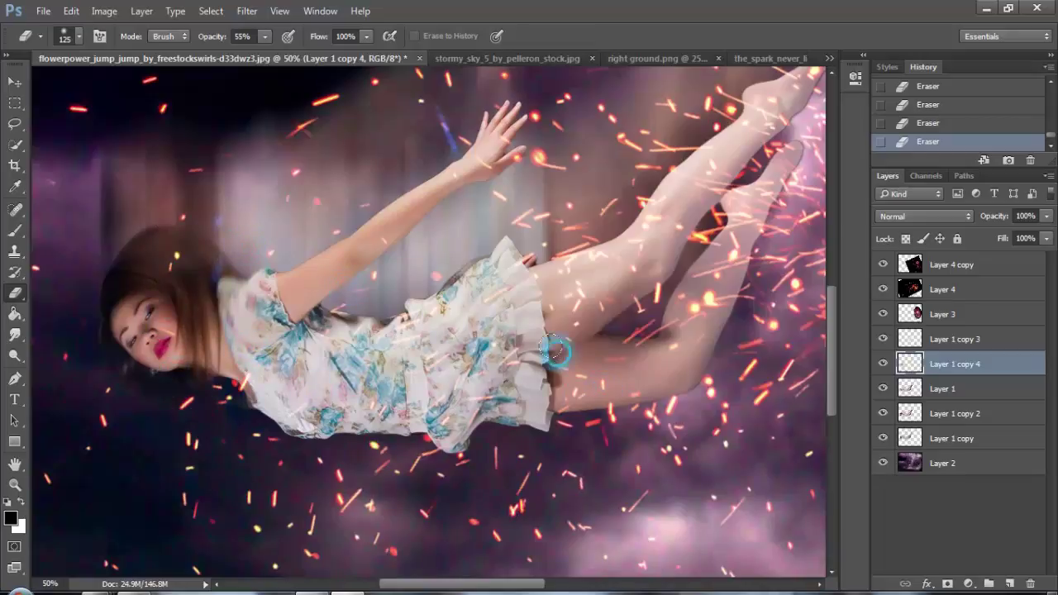
{"action": "left_click_drag", "start_coordinate": [233, 281], "coordinate": [230, 340]}
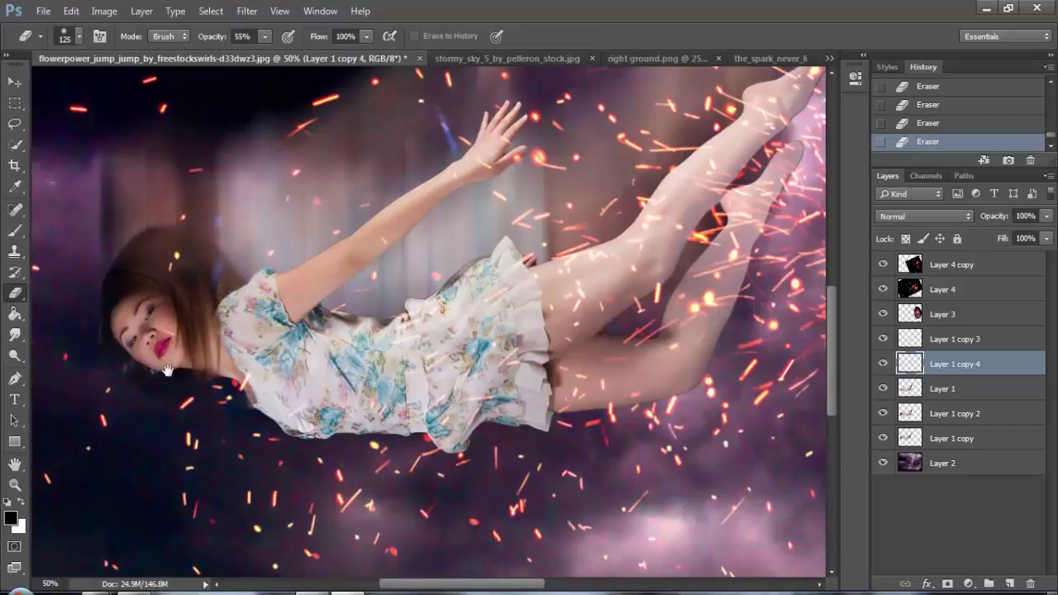
Examine the blended hair up close and how the woman fits into the whole composition.
{"action": "scroll", "coordinate": [210, 365], "scroll_direction": "down", "scroll_amount": 4}
{"action": "scroll", "coordinate": [282, 333], "scroll_direction": "up", "scroll_amount": 3}
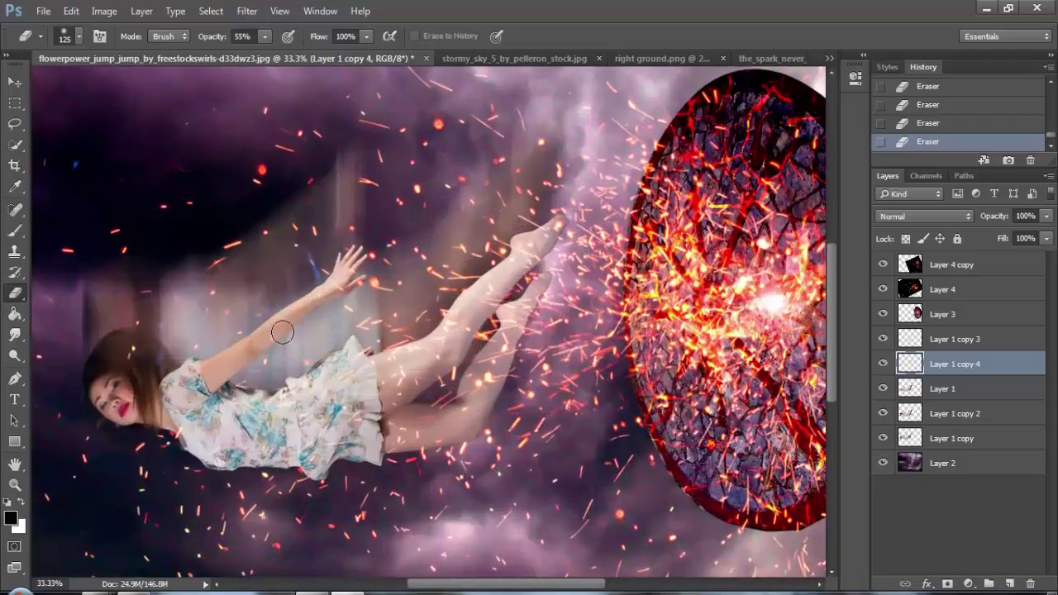
{"action": "scroll", "coordinate": [246, 365], "scroll_direction": "down", "scroll_amount": 1}
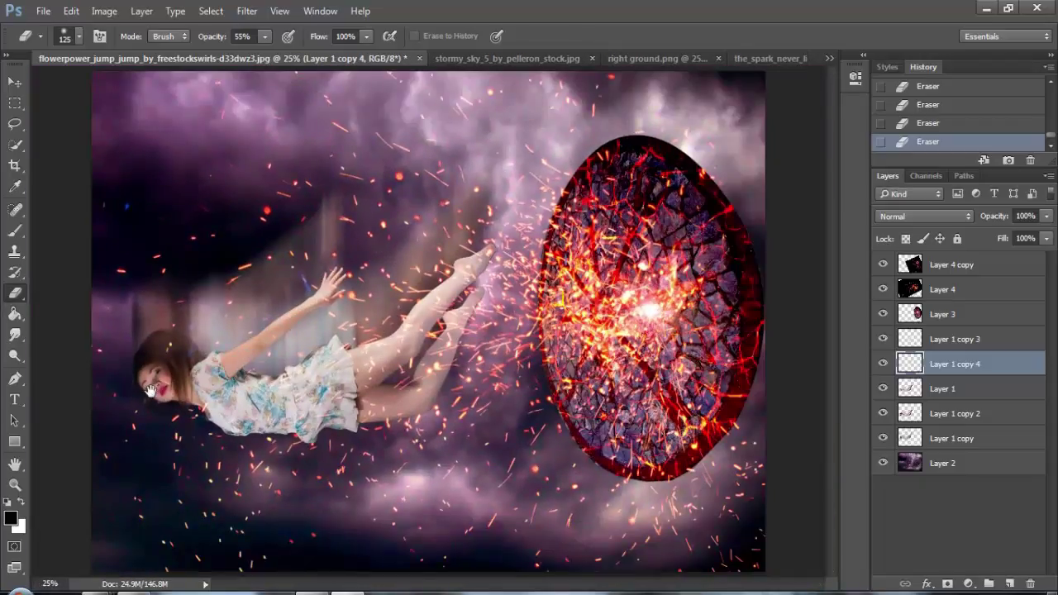
{"action": "left_click", "coordinate": [150, 390], "text": "ctrl"}
{"action": "left_click", "coordinate": [151, 389], "text": "ctrl"}
{"action": "key", "text": "ctrl+minus"}
{"action": "key", "text": "ctrl+minus"}
{"action": "key", "text": "ctrl+minus"}
{"action": "key", "text": "ctrl+minus"}
{"action": "left_click", "coordinate": [282, 337], "text": "ctrl"}
{"action": "left_click", "coordinate": [282, 337], "text": "ctrl"}
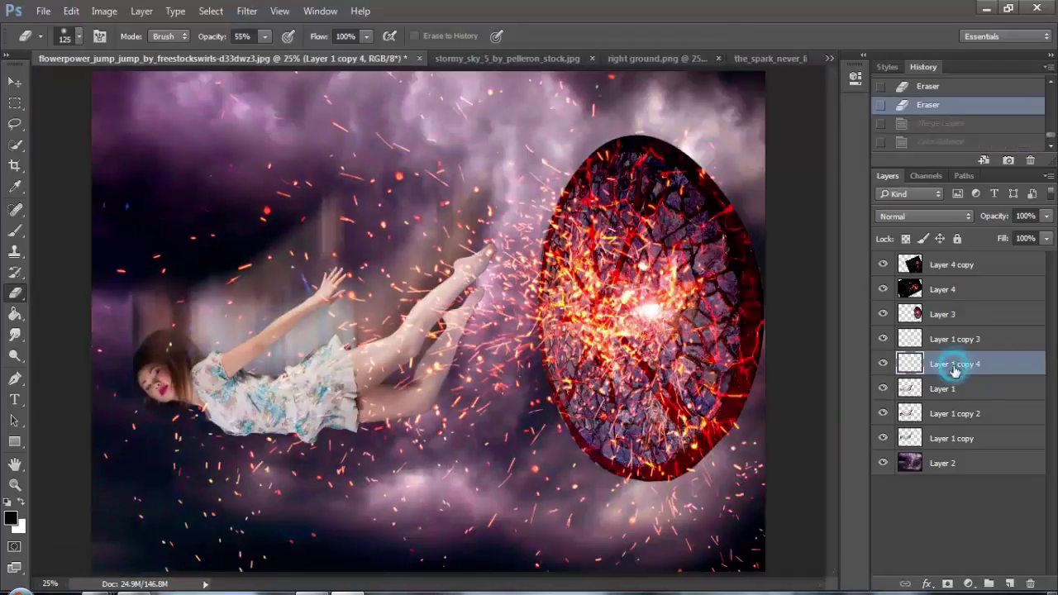
Merge Layer 1 copy 3, Layer 1 copy 4, Layer 1 and Layer 1 copy 2 into one layer.
{"action": "left_click", "coordinate": [940, 439]}
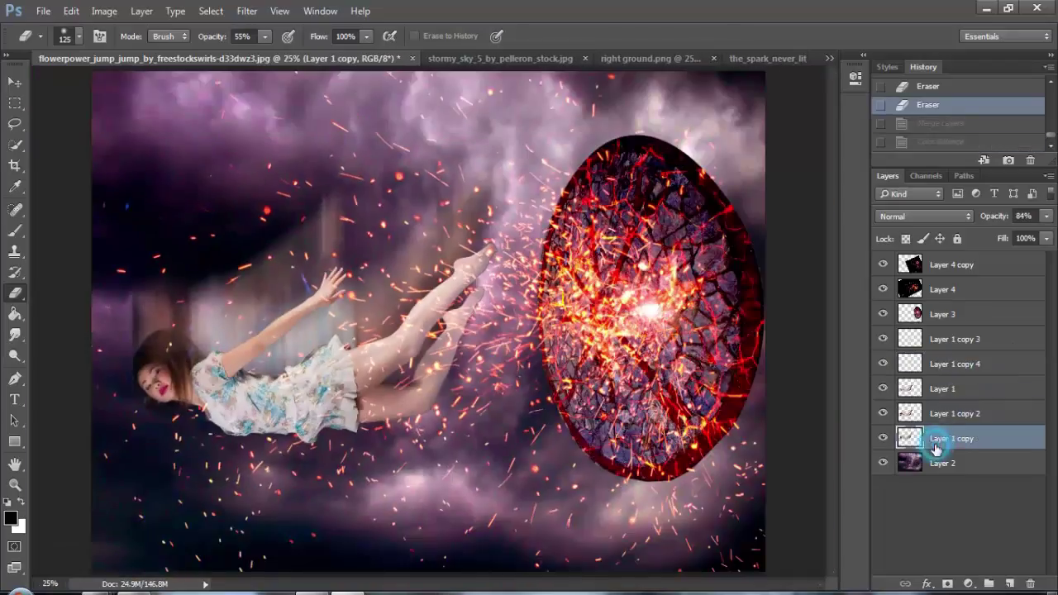
{"action": "double_click", "coordinate": [942, 411]}
{"action": "left_click", "coordinate": [948, 388]}
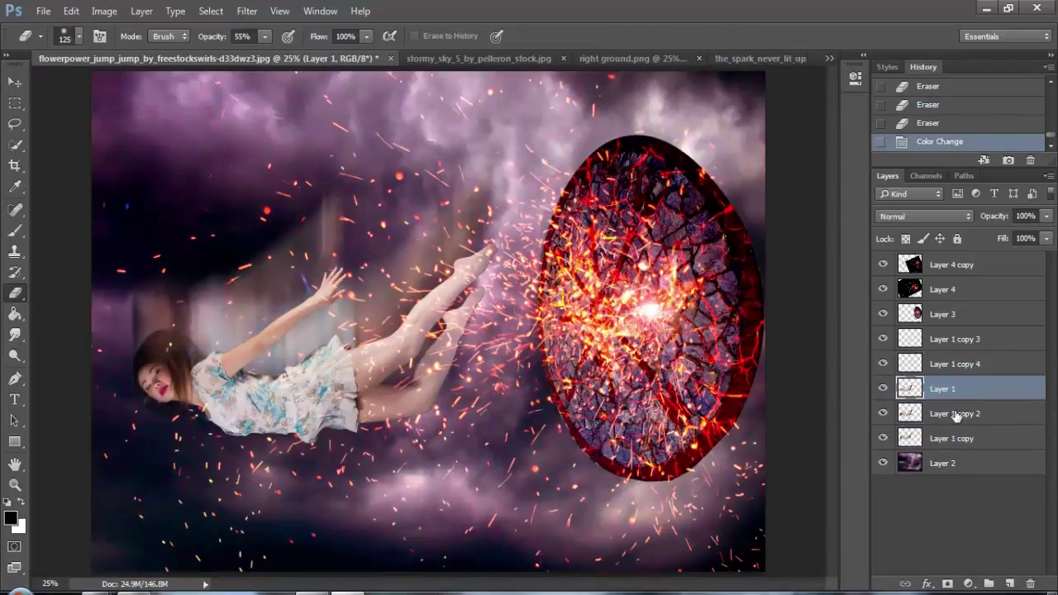
{"action": "left_click", "coordinate": [956, 416]}
{"action": "left_click", "coordinate": [950, 389]}
{"action": "left_click", "coordinate": [948, 362], "text": "ctrl"}
{"action": "left_click", "coordinate": [951, 349], "text": "shift"}
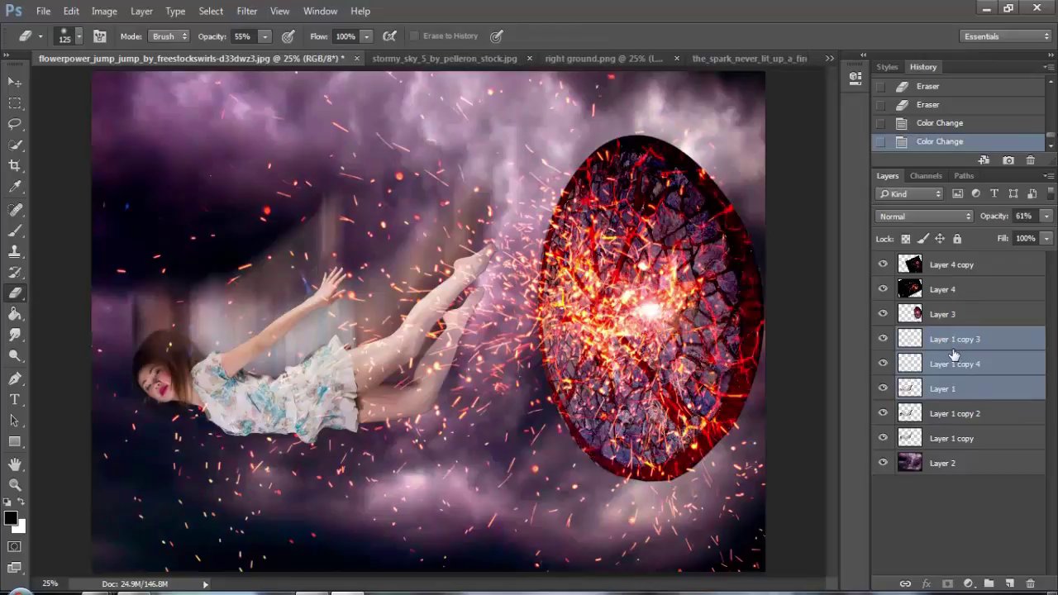
{"action": "left_click", "coordinate": [953, 415], "text": "shift"}
{"action": "key", "text": "ctrl+e"}
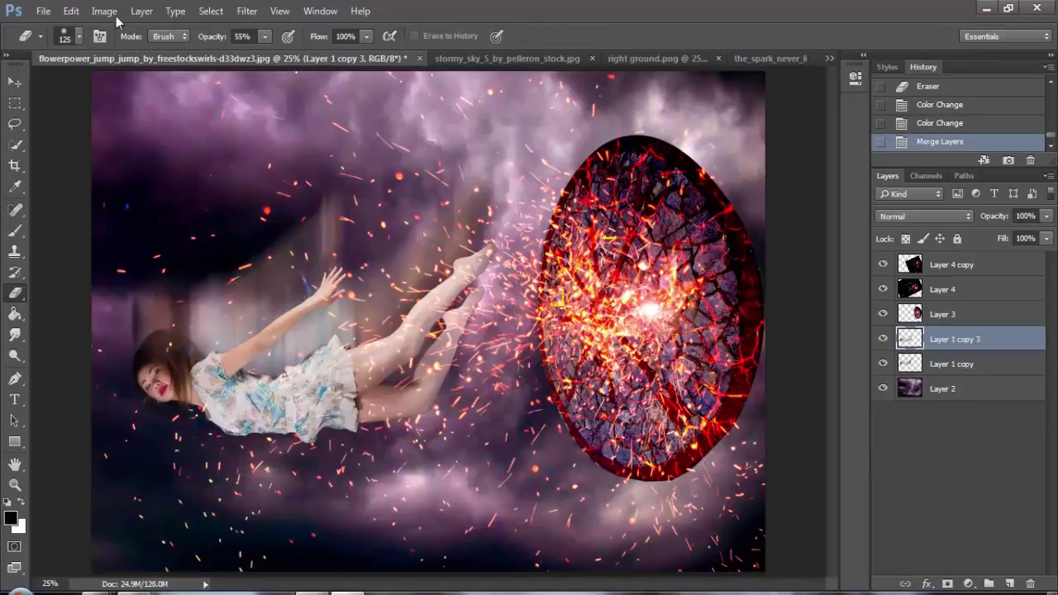
Apply Color Balance to the merged woman layer's midtones with levels +26, 0 and -12.
{"action": "left_click", "coordinate": [104, 11]}
{"action": "mouse_move", "coordinate": [144, 47]}
{"action": "left_click", "coordinate": [314, 149]}
{"action": "left_click_drag", "start_coordinate": [807, 340], "coordinate": [830, 345]}
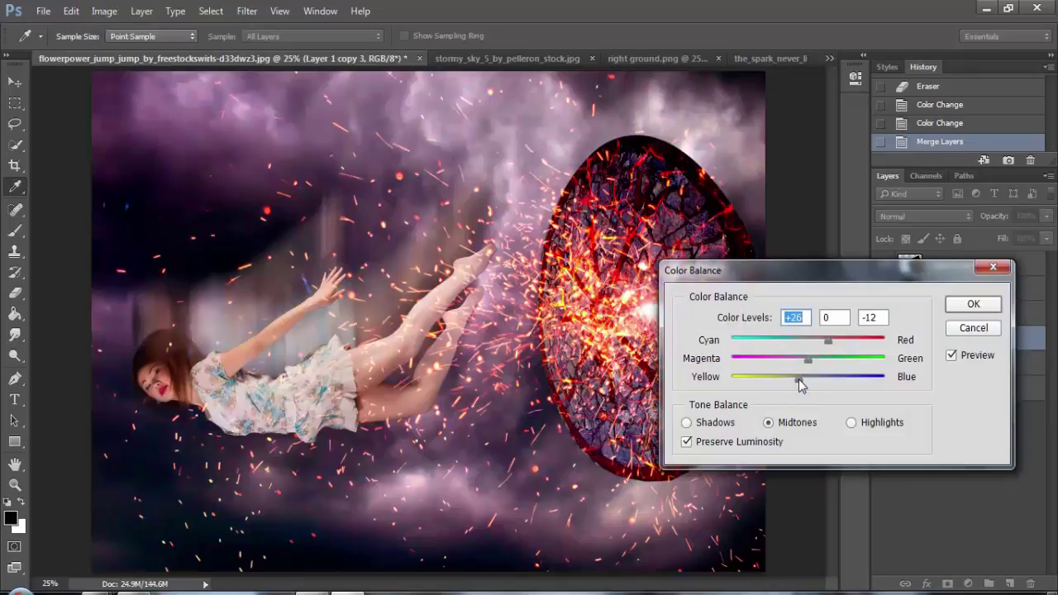
{"action": "key", "text": "Return"}
Duplicate the merged woman layer and apply a Motion Blur at 90° with a 14-pixel distance to the copy.
{"action": "left_click", "coordinate": [190, 361], "text": "alt"}
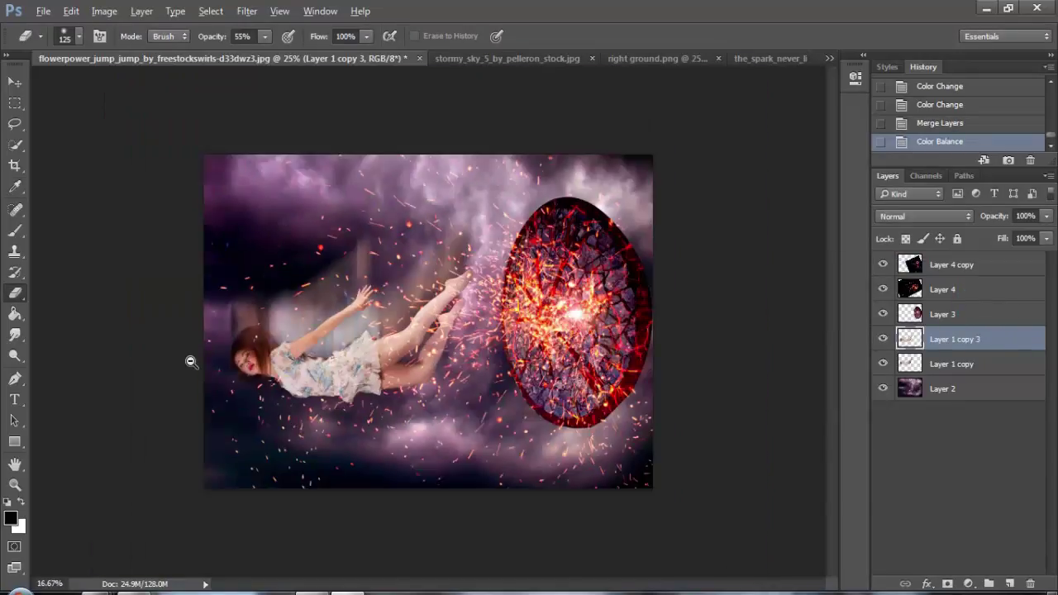
{"action": "left_click", "coordinate": [195, 355], "text": "alt"}
{"action": "left_click", "coordinate": [285, 329], "text": "ctrl"}
{"action": "left_click", "coordinate": [285, 329], "text": "ctrl"}
{"action": "scroll", "coordinate": [318, 330], "scroll_direction": "down", "scroll_amount": 1}
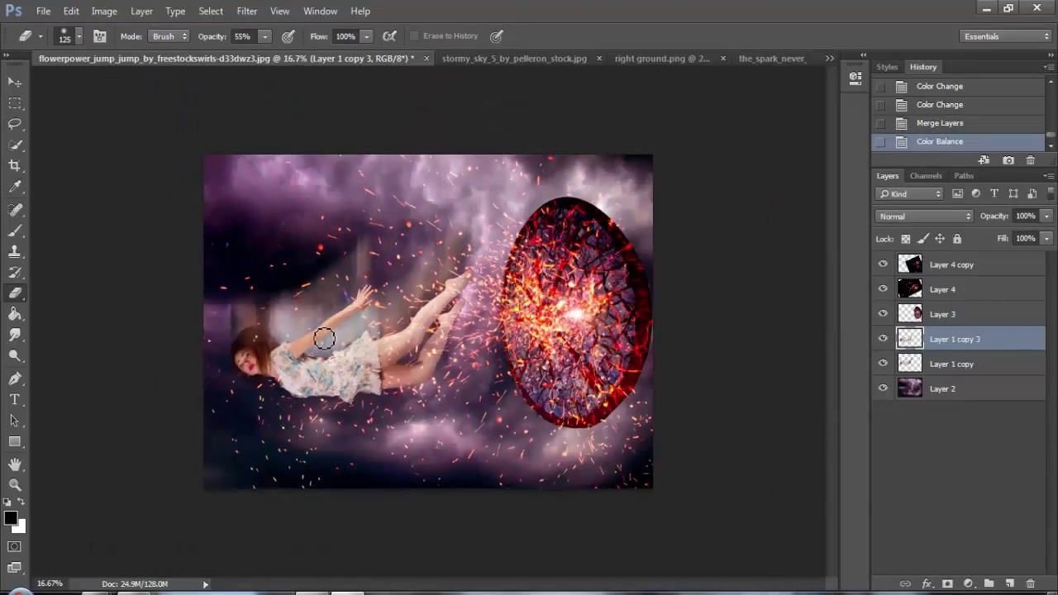
{"action": "scroll", "coordinate": [323, 338], "scroll_direction": "up", "scroll_amount": 2}
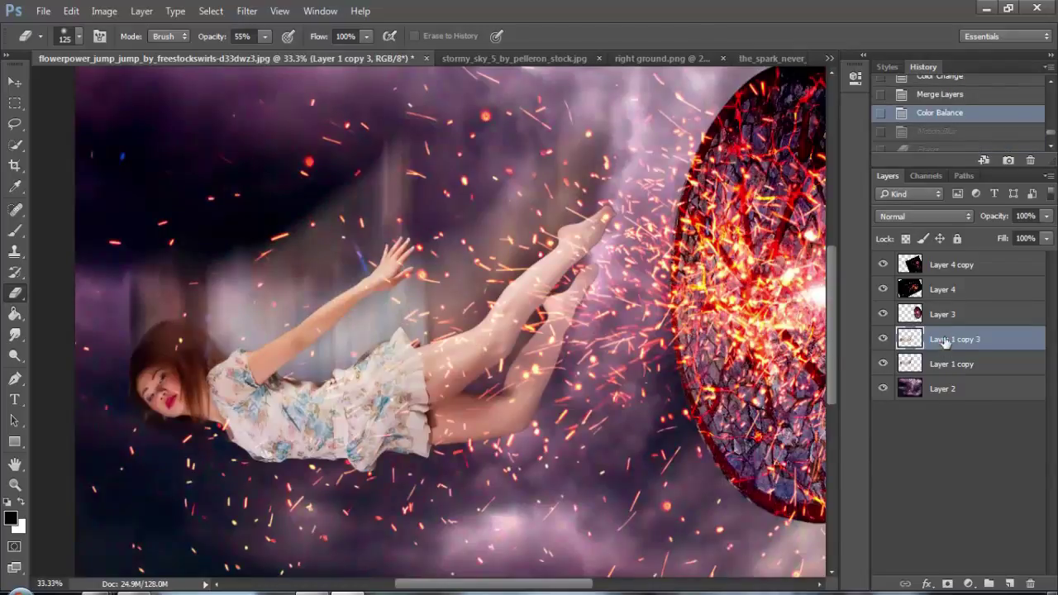
{"action": "left_click_drag", "start_coordinate": [945, 342], "coordinate": [1009, 583]}
{"action": "left_click", "coordinate": [246, 10]}
{"action": "mouse_move", "coordinate": [331, 157]}
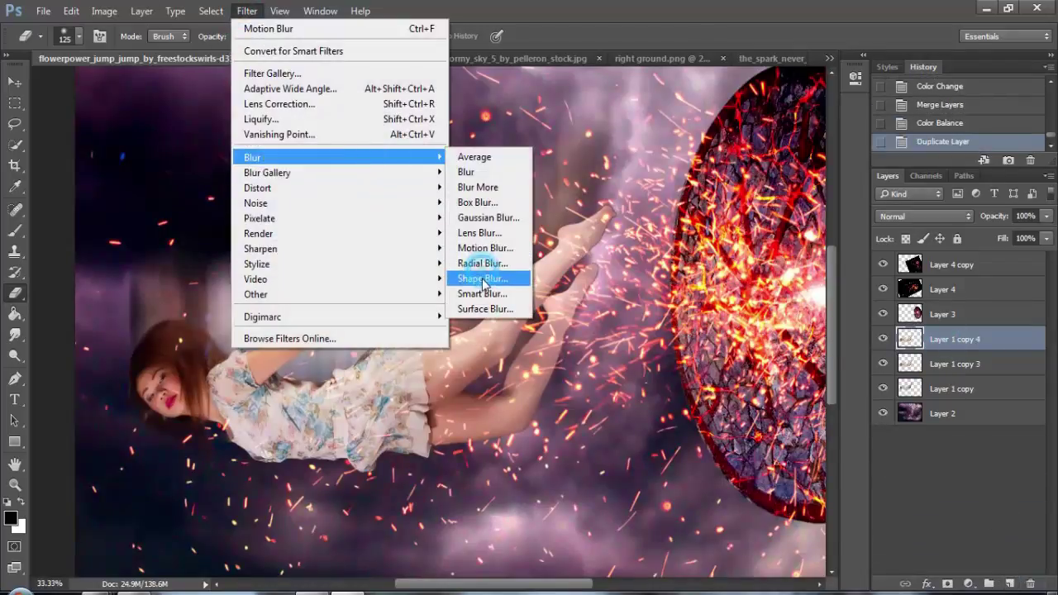
{"action": "left_click", "coordinate": [485, 248]}
{"action": "left_click_drag", "start_coordinate": [569, 412], "coordinate": [570, 413]}
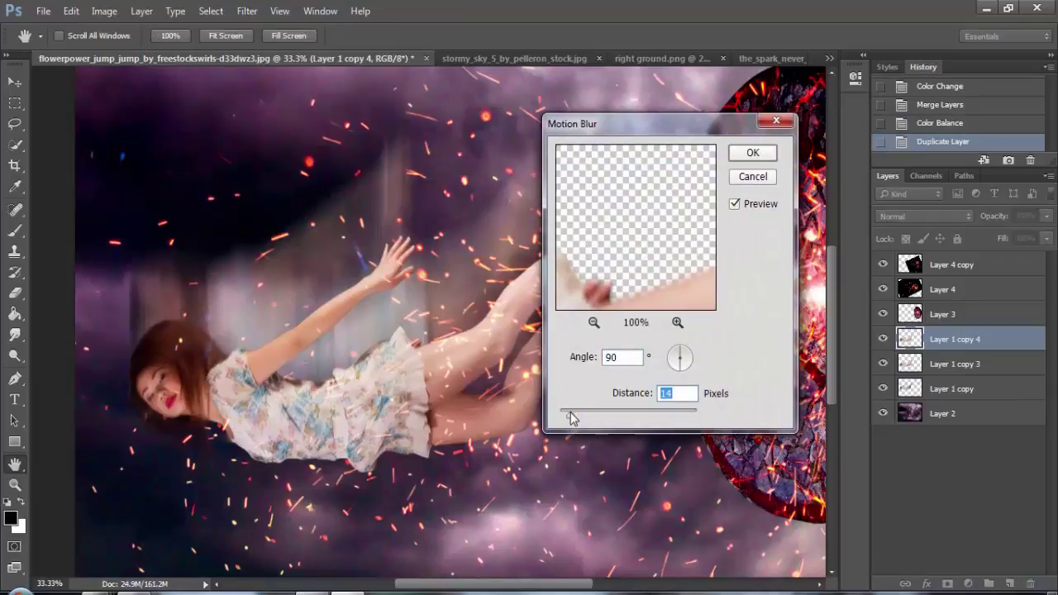
{"action": "left_click", "coordinate": [752, 153]}
Erase the motion blur over the woman's face and parts of the dress with the 125 px eraser at 55% opacity.
{"action": "key", "text": "e"}
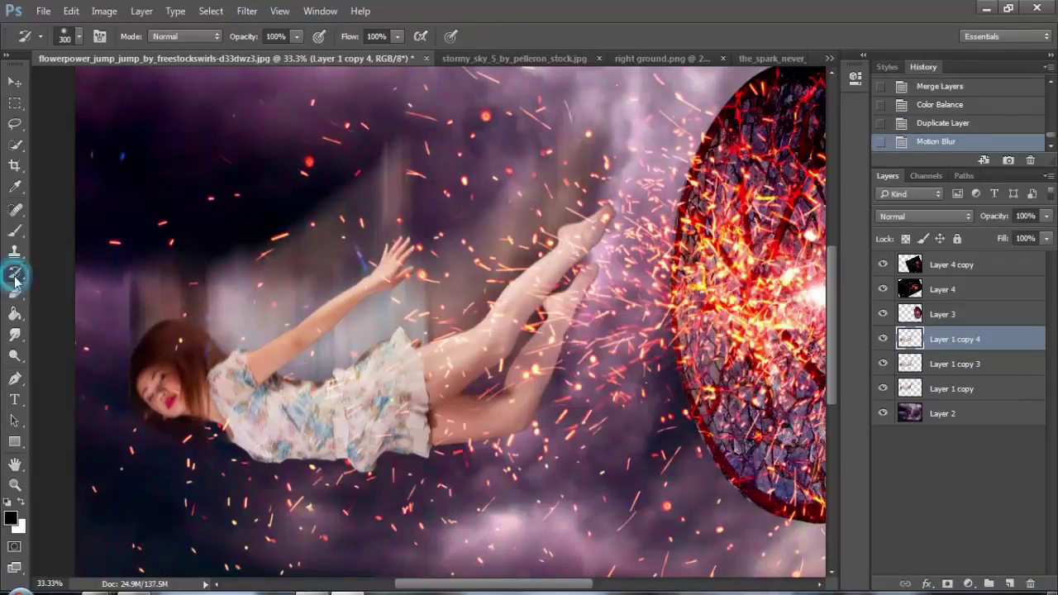
{"action": "mouse_move", "coordinate": [157, 394]}
{"action": "left_mouse_down"}
{"action": "mouse_move", "coordinate": [194, 409]}
{"action": "mouse_move", "coordinate": [165, 386]}
{"action": "mouse_move", "coordinate": [152, 399]}
{"action": "mouse_move", "coordinate": [180, 413]}
{"action": "mouse_move", "coordinate": [152, 383]}
{"action": "mouse_move", "coordinate": [172, 387]}
{"action": "mouse_move", "coordinate": [166, 372]}
{"action": "mouse_move", "coordinate": [141, 374]}
{"action": "mouse_move", "coordinate": [205, 409]}
{"action": "left_mouse_up"}
{"action": "left_click", "coordinate": [183, 390]}
{"action": "left_click_drag", "start_coordinate": [287, 447], "coordinate": [304, 447]}
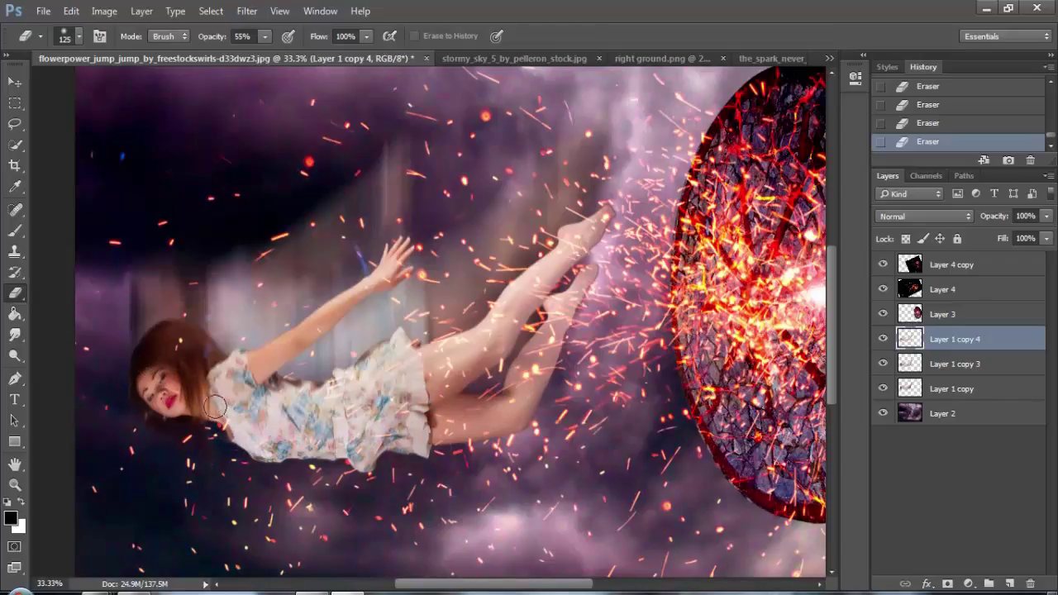
Examine the partly blurred woman up close and within the whole composition.
{"action": "left_click", "coordinate": [255, 369], "text": "alt"}
{"action": "left_click", "coordinate": [255, 368], "text": "alt"}
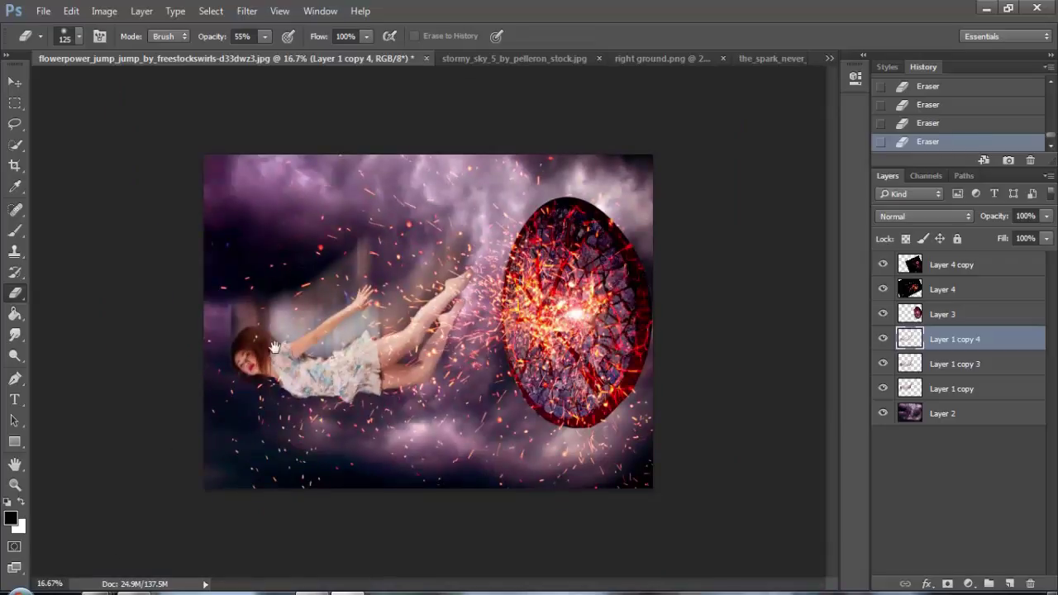
{"action": "left_click", "coordinate": [252, 364], "text": "ctrl"}
{"action": "left_click", "coordinate": [252, 364], "text": "ctrl"}
{"action": "left_click", "coordinate": [252, 364], "text": "ctrl"}
{"action": "left_click_drag", "start_coordinate": [269, 388], "coordinate": [527, 302]}
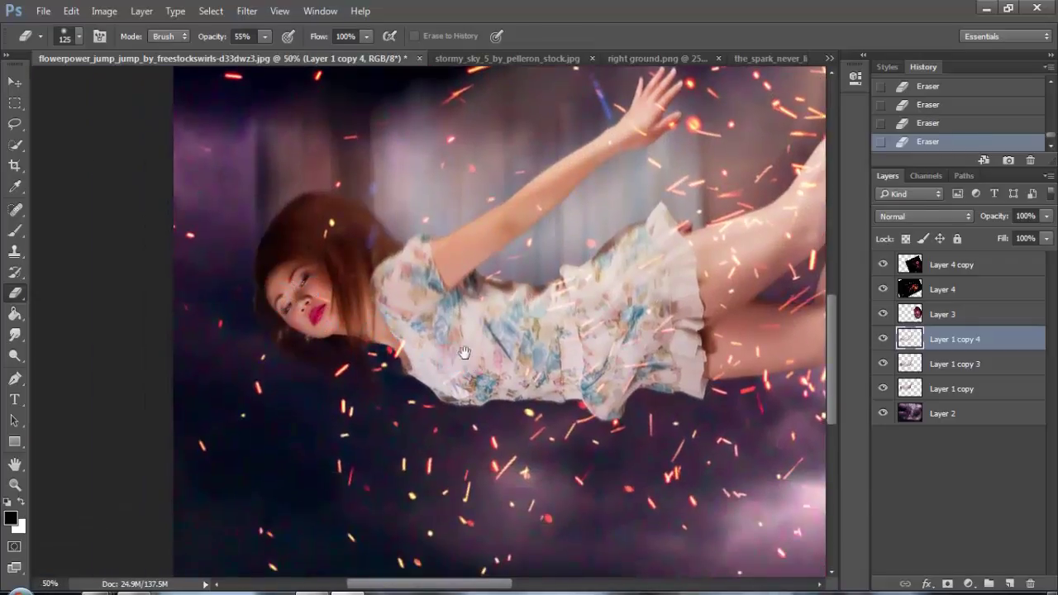
{"action": "scroll", "coordinate": [464, 353], "scroll_direction": "down", "scroll_amount": 3}
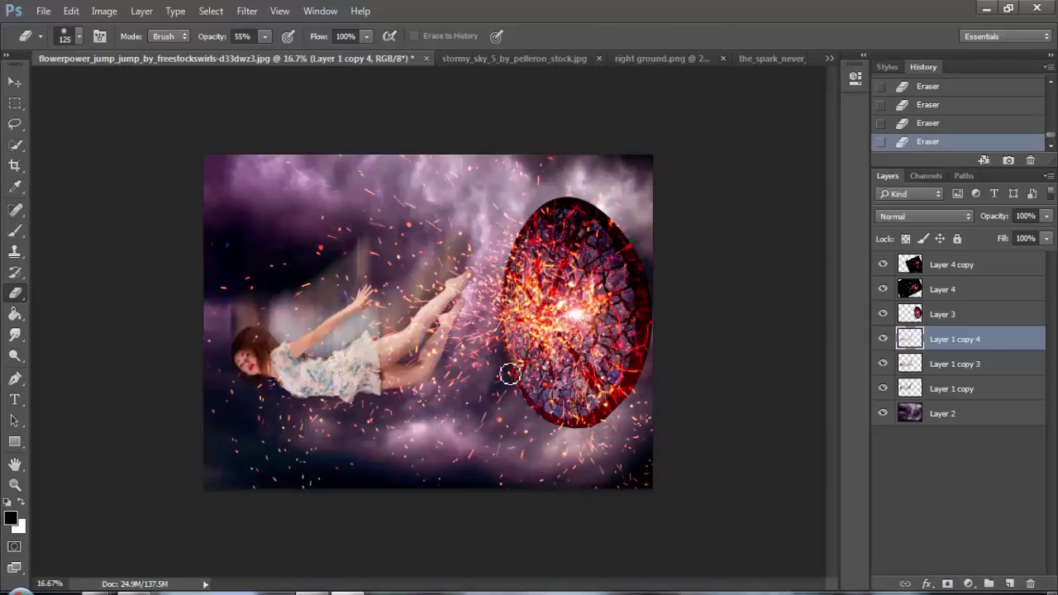
{"action": "scroll", "coordinate": [303, 361], "scroll_direction": "up", "scroll_amount": 1}
{"action": "scroll", "coordinate": [305, 359], "scroll_direction": "down", "scroll_amount": 1}
Add a new empty layer directly above Layer 1 copy 4.
{"action": "left_click", "coordinate": [948, 315]}
{"action": "left_click", "coordinate": [955, 341]}
{"action": "left_click", "coordinate": [1008, 584]}
Open the star flare image 483152373.jpg and bring it into the composition over the woman's raised hand.
{"action": "scroll", "coordinate": [355, 307], "scroll_direction": "up", "scroll_amount": 4}
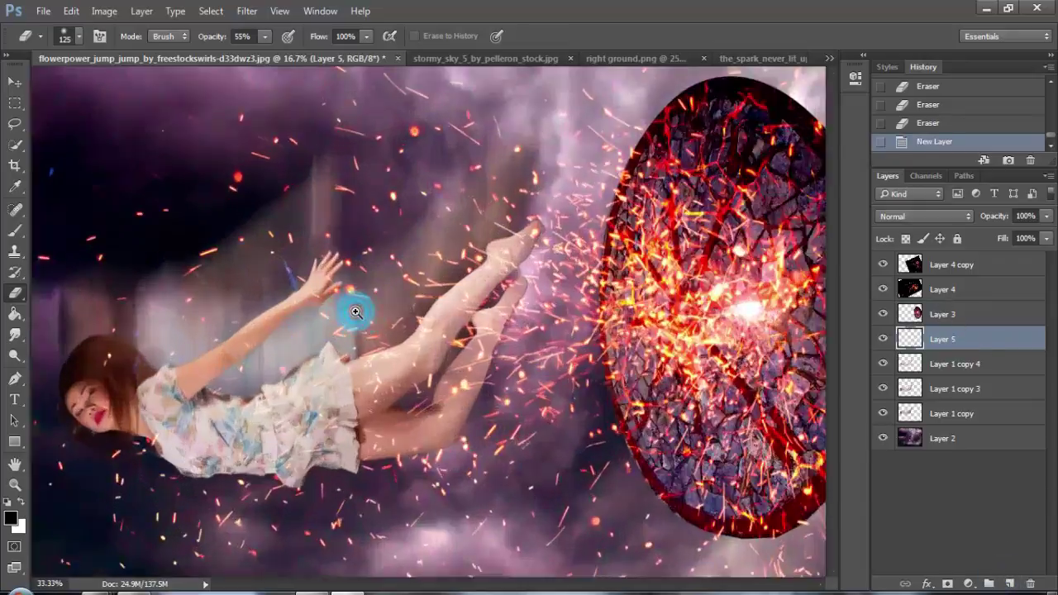
{"action": "left_click", "coordinate": [43, 11]}
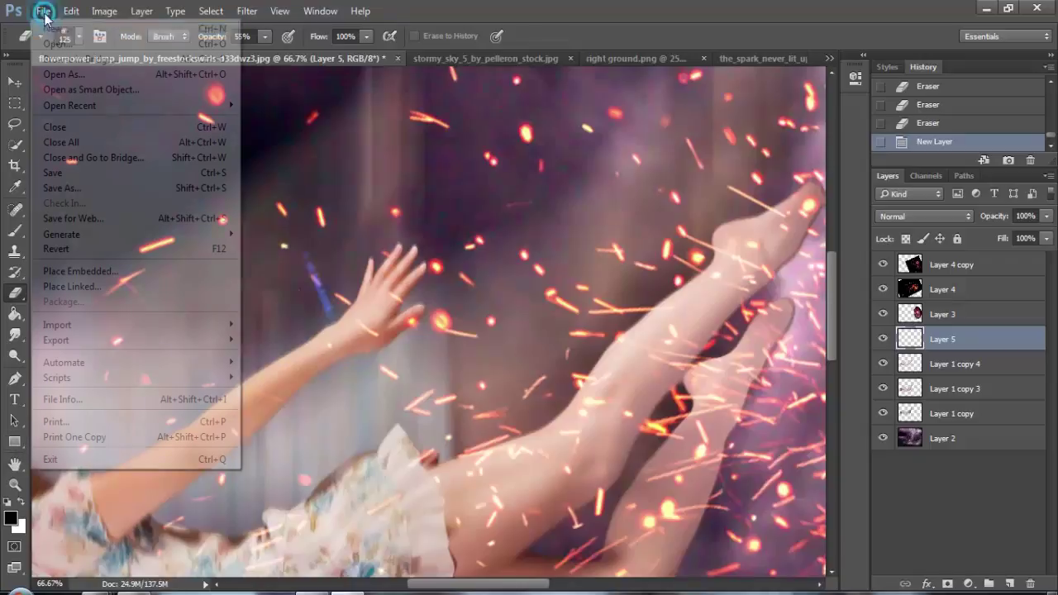
{"action": "left_click", "coordinate": [45, 73]}
{"action": "double_click", "coordinate": [207, 143]}
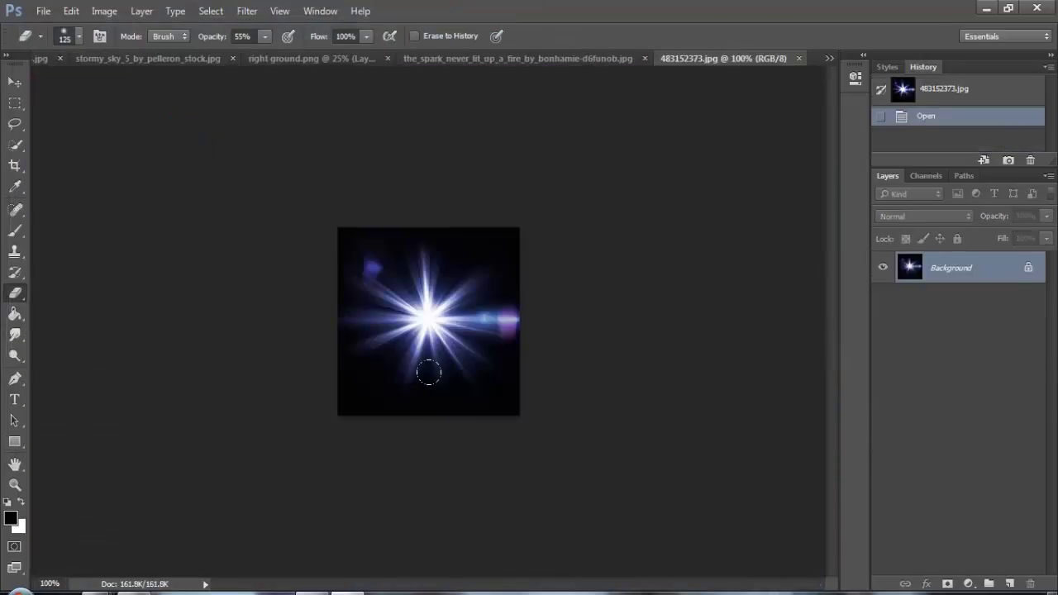
{"action": "left_click", "coordinate": [14, 82]}
{"action": "mouse_move", "coordinate": [395, 301]}
{"action": "left_mouse_down"}
{"action": "mouse_move", "coordinate": [111, 58]}
{"action": "mouse_move", "coordinate": [279, 62]}
{"action": "mouse_move", "coordinate": [303, 267]}
{"action": "mouse_move", "coordinate": [404, 286]}
{"action": "left_mouse_up"}
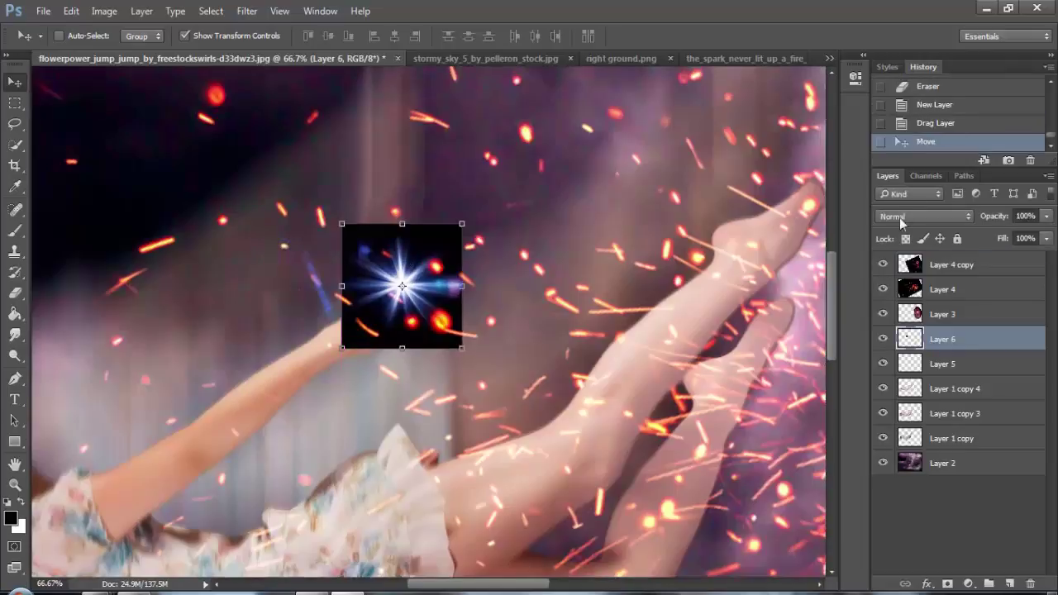
Set the star flare layer to Screen blending and enlarge it around the raised hand.
{"action": "left_click", "coordinate": [923, 216]}
{"action": "left_click", "coordinate": [887, 326]}
{"action": "left_click_drag", "start_coordinate": [938, 338], "coordinate": [919, 279]}
{"action": "left_click_drag", "start_coordinate": [402, 264], "coordinate": [367, 257]}
{"action": "left_click_drag", "start_coordinate": [426, 215], "coordinate": [433, 262]}
{"action": "key", "text": "Return"}
Move the flare layer below Layer 1 copy 4, then enlarge it slightly and recentre it behind the hand.
{"action": "left_click_drag", "start_coordinate": [942, 289], "coordinate": [939, 401]}
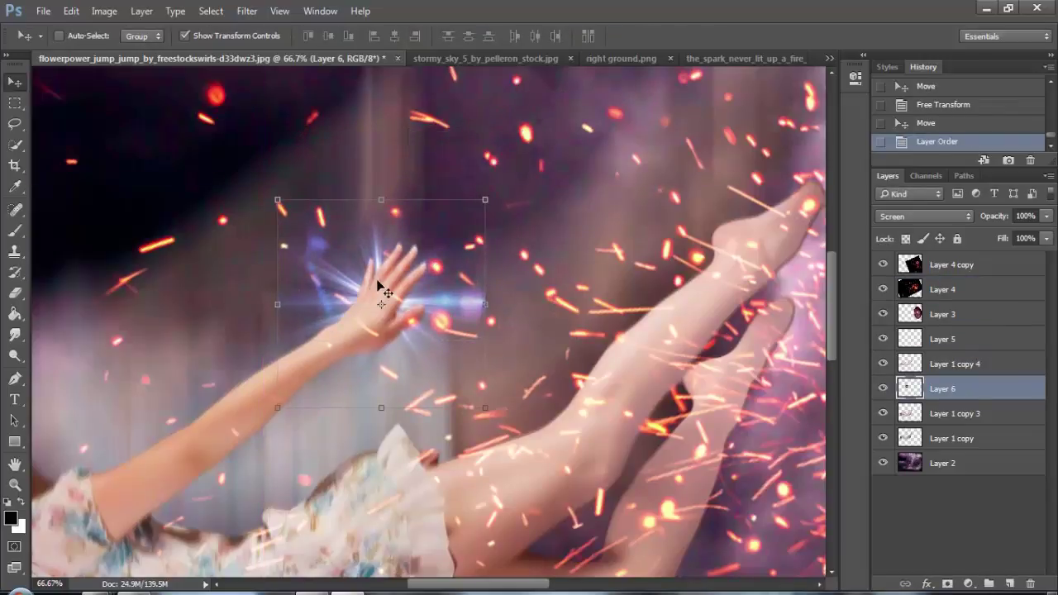
{"action": "left_click_drag", "start_coordinate": [423, 258], "coordinate": [428, 267]}
{"action": "key", "text": "ctrl+t"}
{"action": "left_click_drag", "start_coordinate": [488, 202], "coordinate": [508, 177]}
{"action": "key", "text": "Return"}
{"action": "left_click_drag", "start_coordinate": [451, 242], "coordinate": [444, 250]}
Try erasing the hand on Layer 1 copy 4 with the 125 px eraser at 55% opacity, and undo the strokes.
{"action": "double_click", "coordinate": [946, 363]}
{"action": "left_click", "coordinate": [14, 292]}
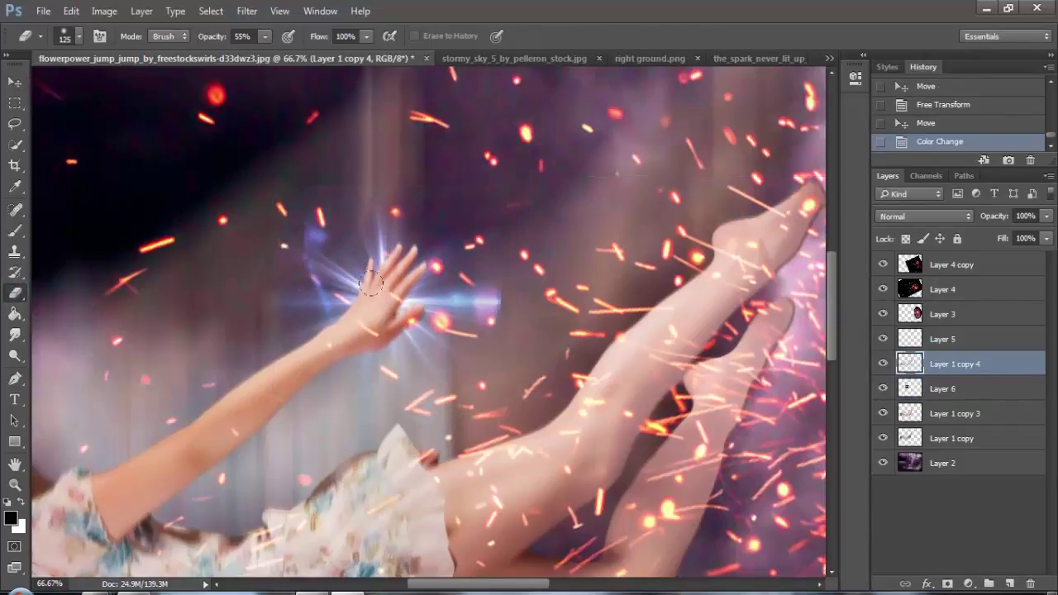
{"action": "left_click", "coordinate": [384, 299]}
{"action": "left_click", "coordinate": [376, 306]}
{"action": "scroll", "coordinate": [405, 313], "scroll_direction": "down", "scroll_amount": 1}
{"action": "scroll", "coordinate": [405, 312], "scroll_direction": "down", "scroll_amount": 3}
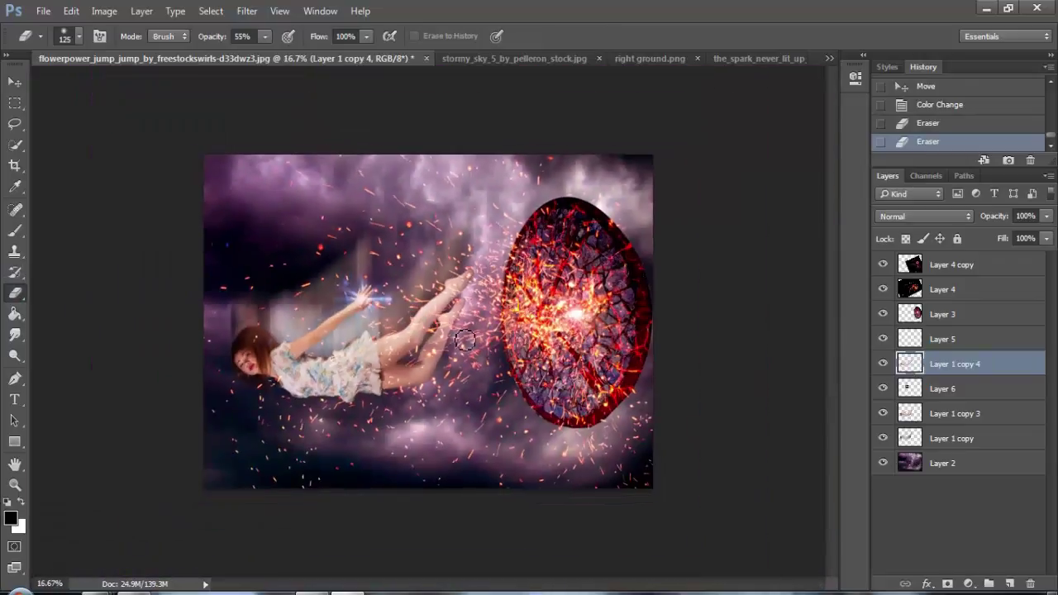
{"action": "scroll", "coordinate": [360, 281], "scroll_direction": "up", "scroll_amount": 4}
{"action": "left_click", "coordinate": [928, 105]}
Lightly erase the raised hand on Layer 1 copy 4 with a 300 px eraser at 37% opacity.
{"action": "left_click", "coordinate": [265, 36]}
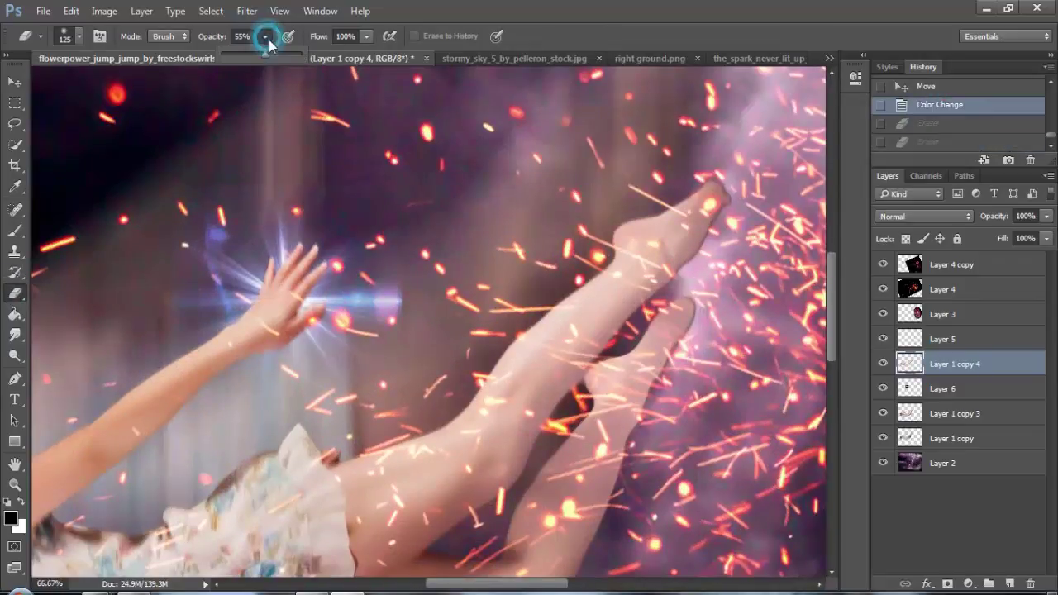
{"action": "key", "text": "bracketright"}
{"action": "key", "text": "bracketright"}
{"action": "key", "text": "bracketright"}
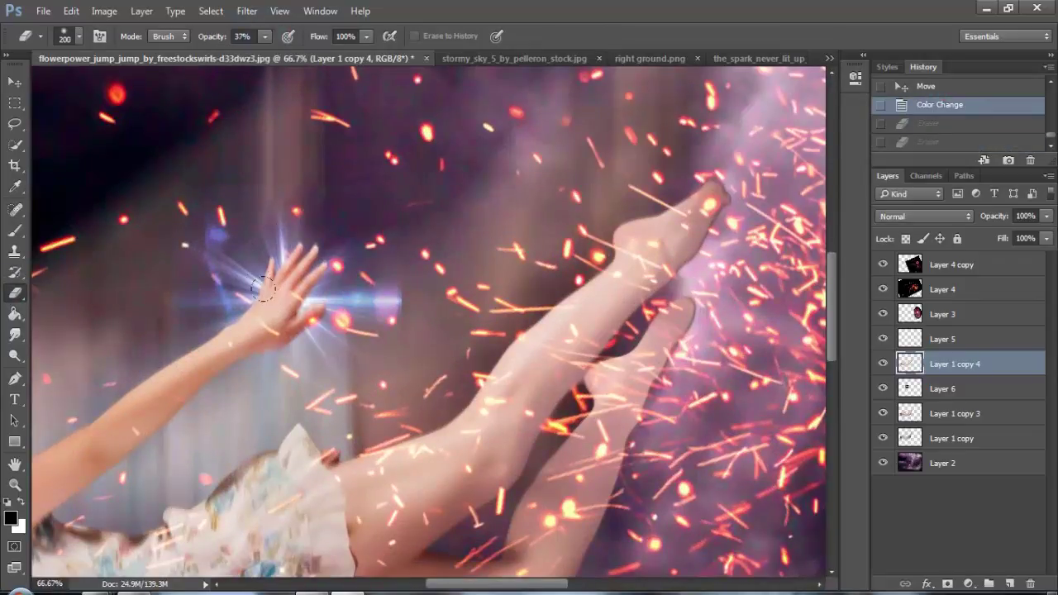
{"action": "left_click", "coordinate": [234, 250]}
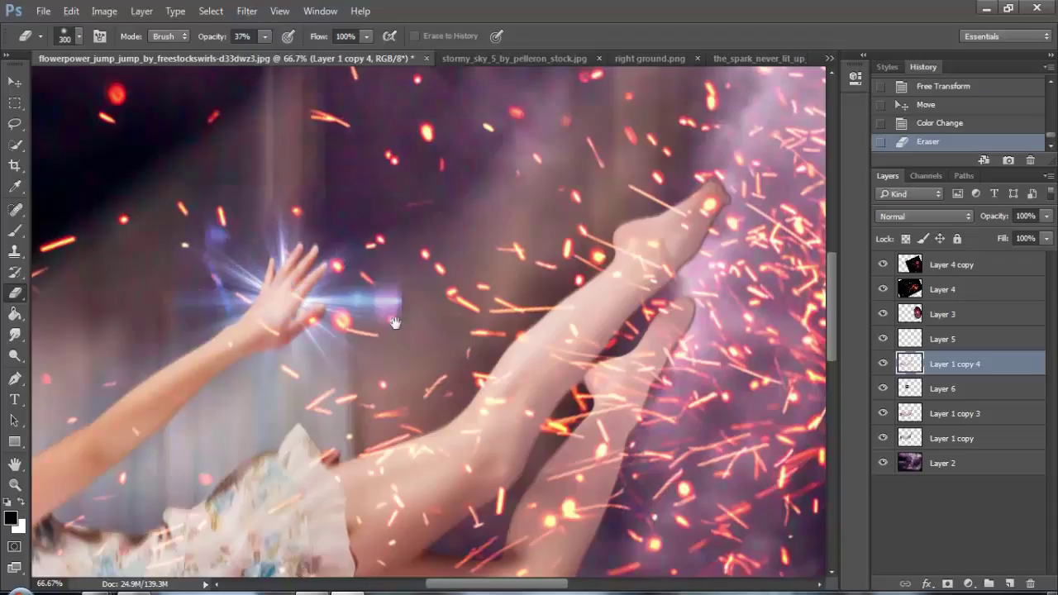
{"action": "left_click", "coordinate": [266, 307], "text": "alt"}
{"action": "left_click", "coordinate": [266, 307], "text": "alt"}
{"action": "left_click", "coordinate": [266, 307], "text": "alt"}
Fade the outer edges of the star flare on Layer 6 with the 300 px eraser at 37% opacity.
{"action": "left_click", "coordinate": [942, 388]}
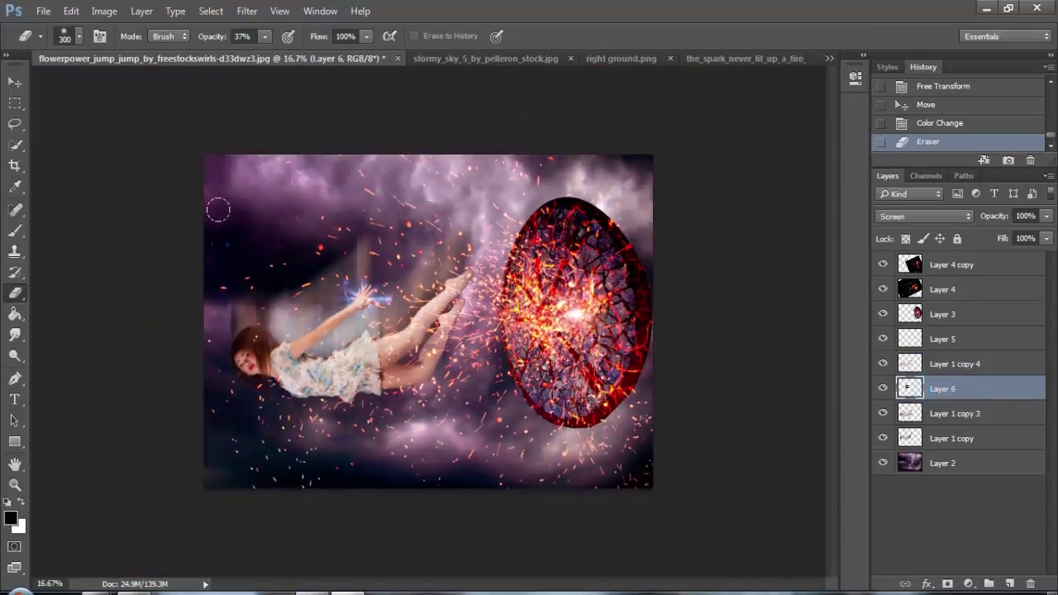
{"action": "left_click", "coordinate": [324, 264]}
{"action": "left_click", "coordinate": [387, 250]}
{"action": "left_click", "coordinate": [362, 248]}
{"action": "left_click", "coordinate": [317, 283]}
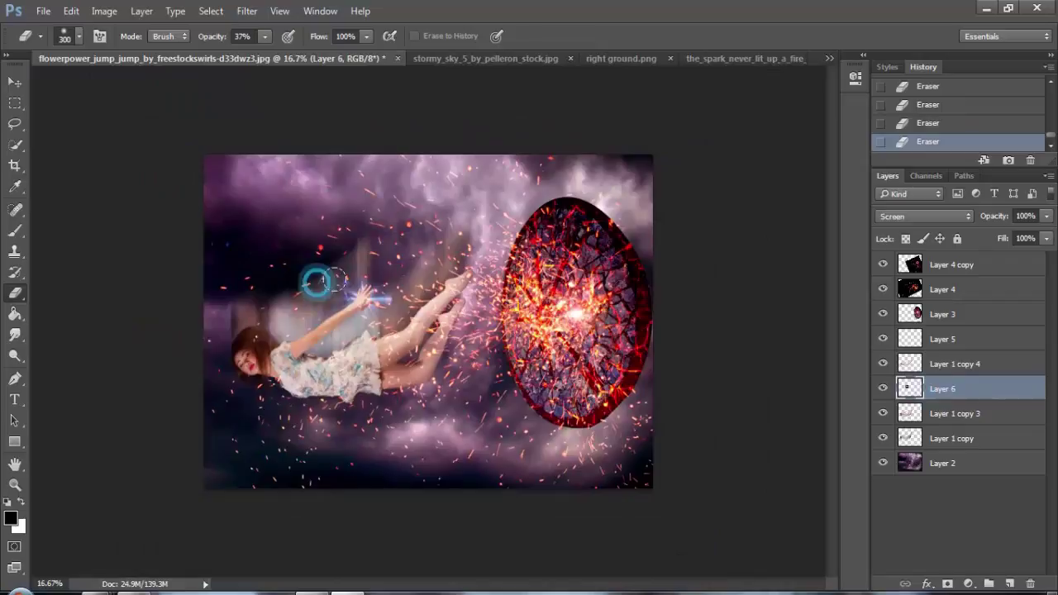
{"action": "scroll", "coordinate": [339, 320], "scroll_direction": "down", "scroll_amount": 1}
Scale up the star flare on Layer 6 and reposition it so its glow is centred behind the hand.
{"action": "left_click", "coordinate": [15, 84]}
{"action": "left_click_drag", "start_coordinate": [401, 283], "coordinate": [354, 283]}
{"action": "key", "text": "Return"}
{"action": "left_click", "coordinate": [383, 294], "text": "ctrl"}
{"action": "left_click", "coordinate": [382, 295], "text": "ctrl"}
{"action": "left_click", "coordinate": [383, 295], "text": "ctrl"}
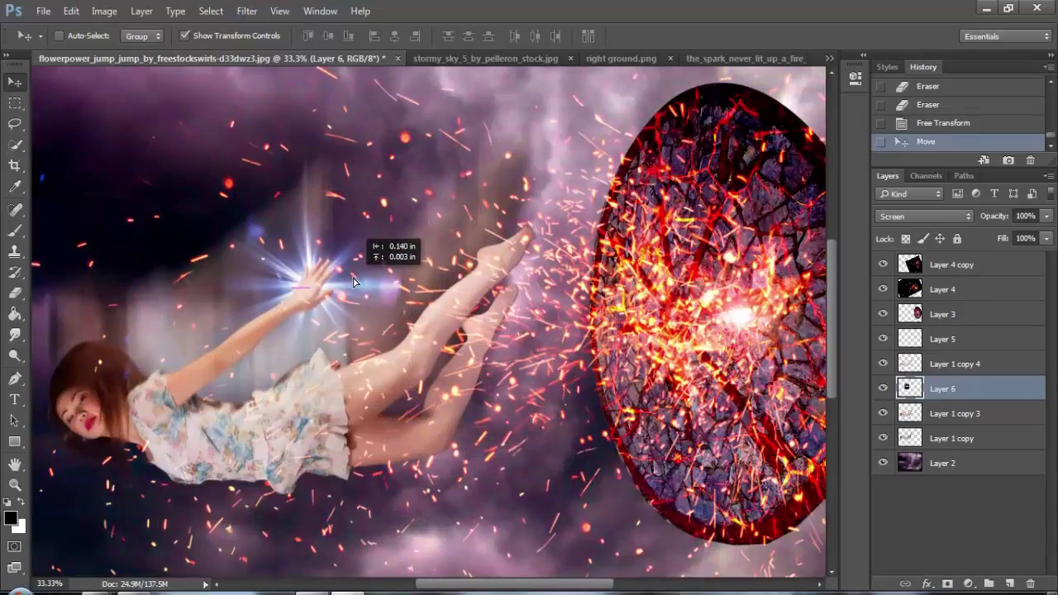
Soften the enlarged flare's remaining hard outer edges on Layer 6 with the 300 px eraser at 37% opacity.
{"action": "left_click", "coordinate": [15, 296]}
{"action": "left_click", "coordinate": [180, 180]}
{"action": "left_click", "coordinate": [425, 266]}
{"action": "left_click", "coordinate": [408, 295]}
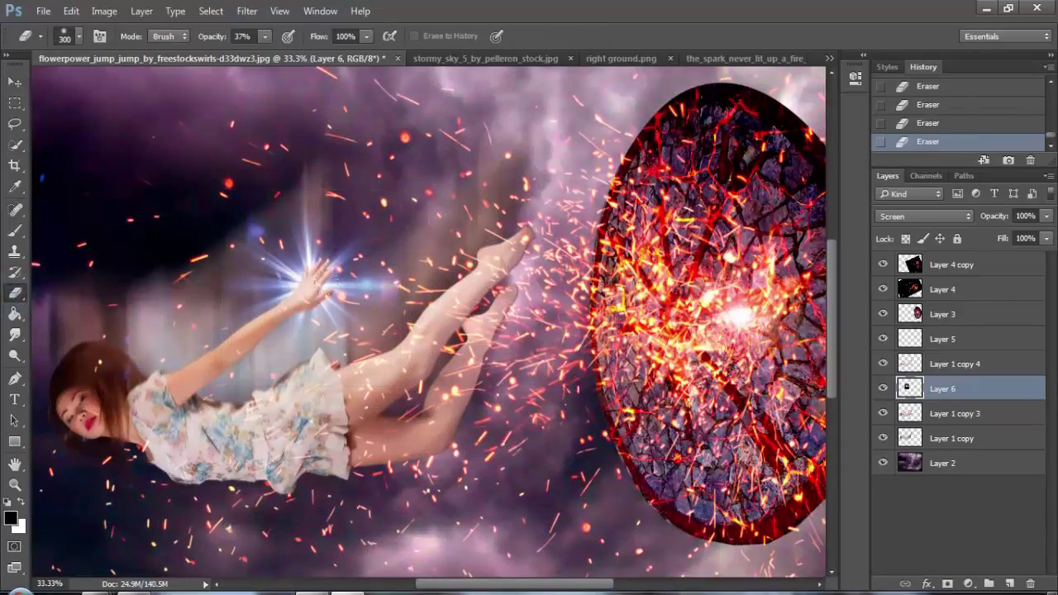
Roll back the latest eraser strokes on Layer 6 and fade the flare's outer glow around the hand again at 37% opacity.
{"action": "left_click", "coordinate": [208, 207]}
{"action": "left_click", "coordinate": [278, 166]}
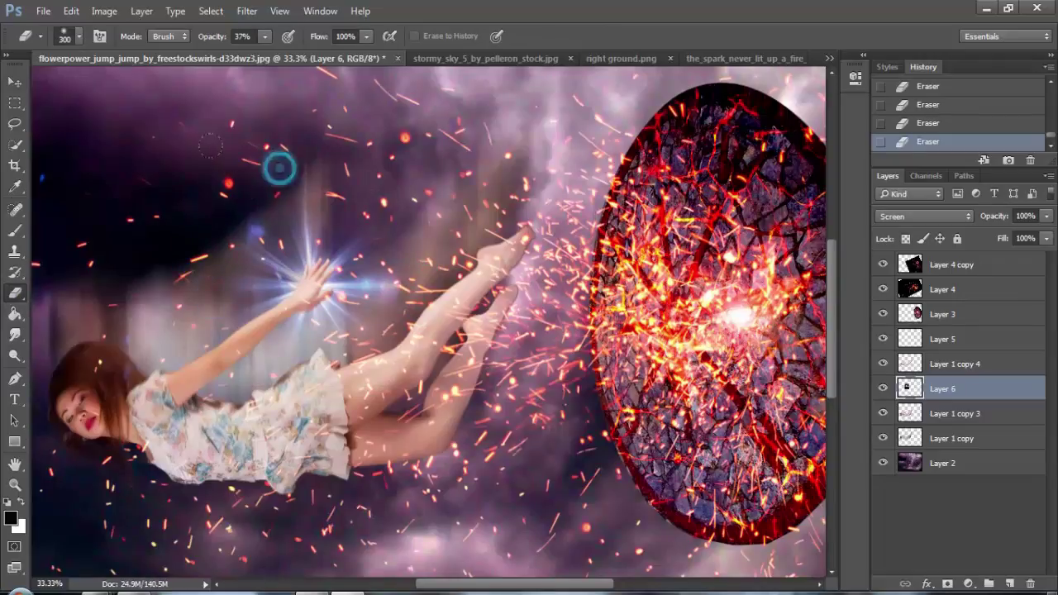
{"action": "left_click", "coordinate": [947, 89]}
{"action": "left_click", "coordinate": [1050, 82]}
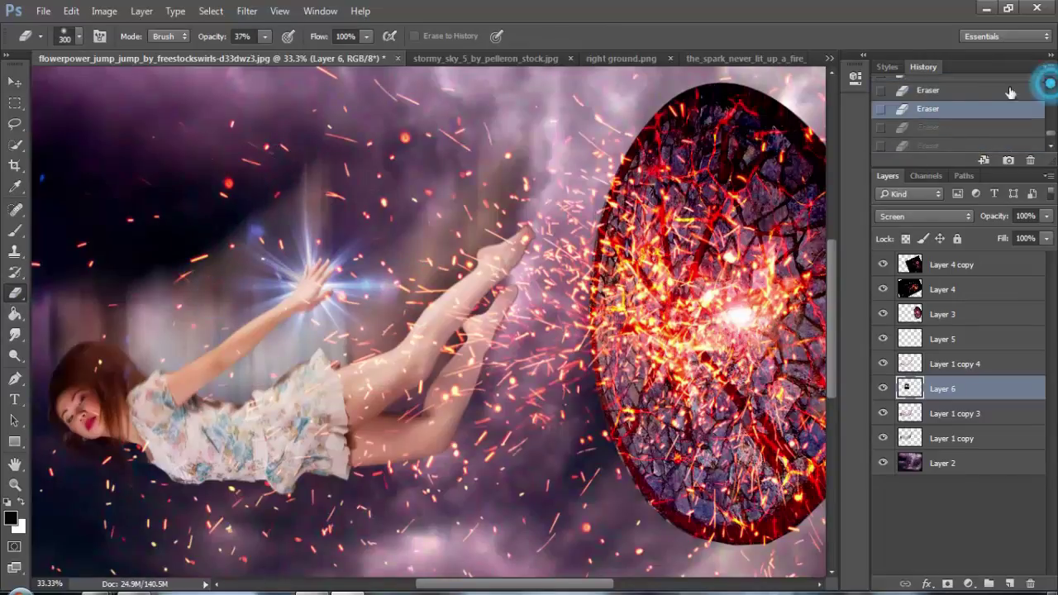
{"action": "left_click", "coordinate": [970, 91]}
{"action": "left_click", "coordinate": [250, 161]}
{"action": "left_click", "coordinate": [221, 191]}
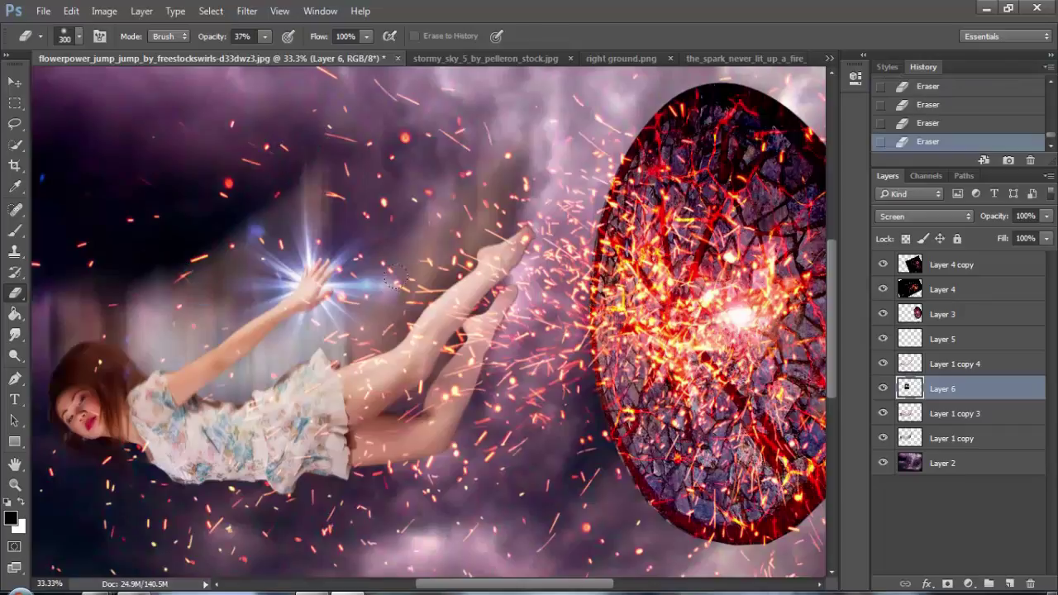
{"action": "left_click", "coordinate": [423, 282]}
{"action": "left_click", "coordinate": [344, 152]}
Open bg_fire.jpg from the Falling Down folder.
{"action": "left_click", "coordinate": [15, 82]}
{"action": "key", "text": "ctrl+minus"}
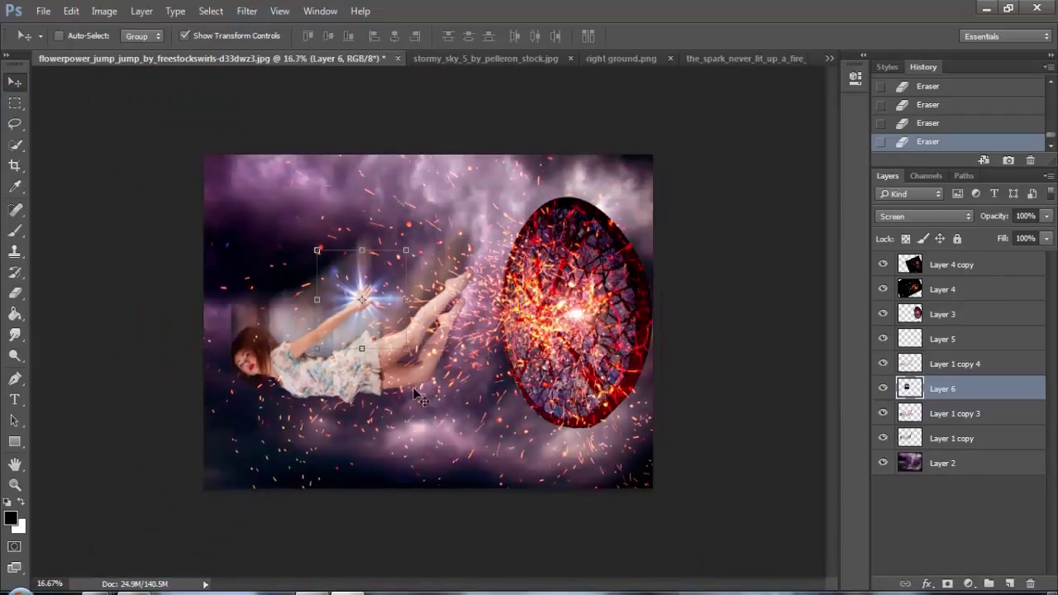
{"action": "left_click", "coordinate": [19, 82]}
{"action": "left_click", "coordinate": [43, 12]}
{"action": "left_click", "coordinate": [60, 39]}
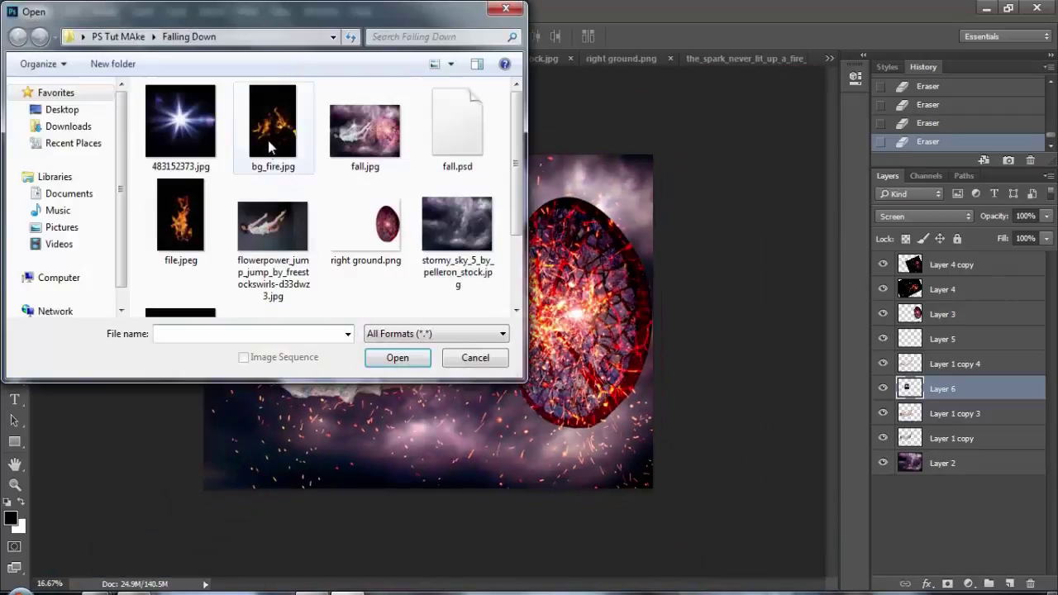
{"action": "double_click", "coordinate": [268, 142]}
{"action": "left_click_drag", "start_coordinate": [436, 288], "coordinate": [341, 189]}
{"action": "left_click", "coordinate": [366, 189]}
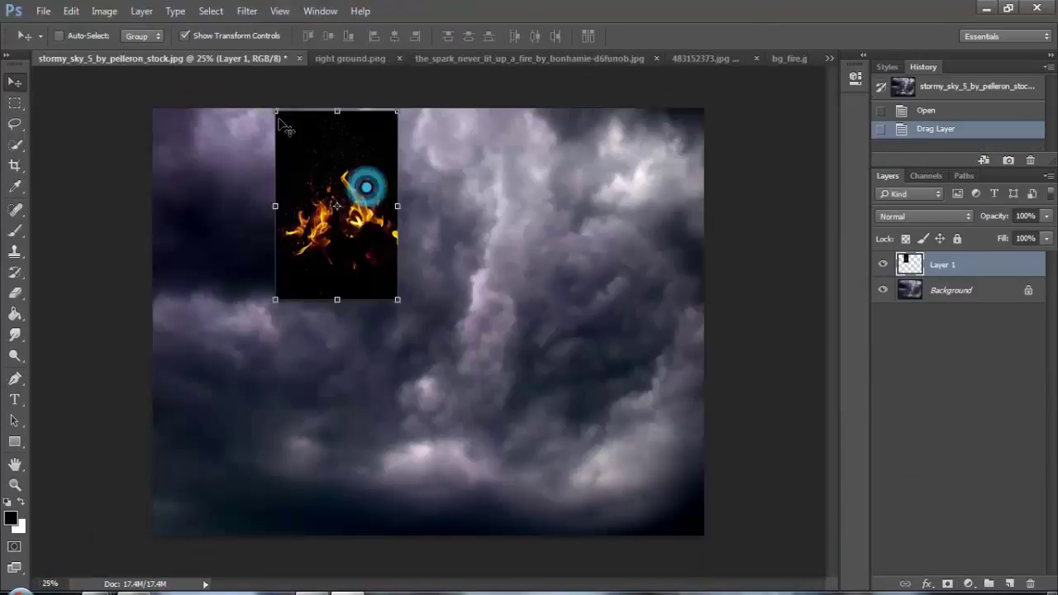
{"action": "left_click_drag", "start_coordinate": [302, 148], "coordinate": [178, 64]}
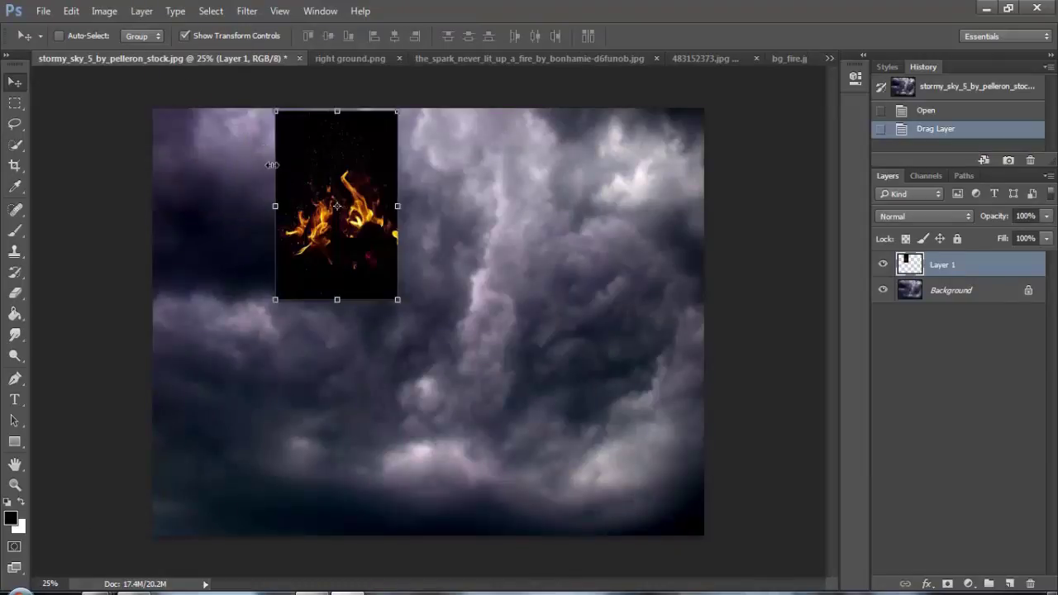
{"action": "left_click_drag", "start_coordinate": [341, 167], "coordinate": [269, 71]}
Close right ground.png, the stormy sky image without saving, and the spark image, and return to bg_fire.jpg.
{"action": "left_click", "coordinate": [372, 58]}
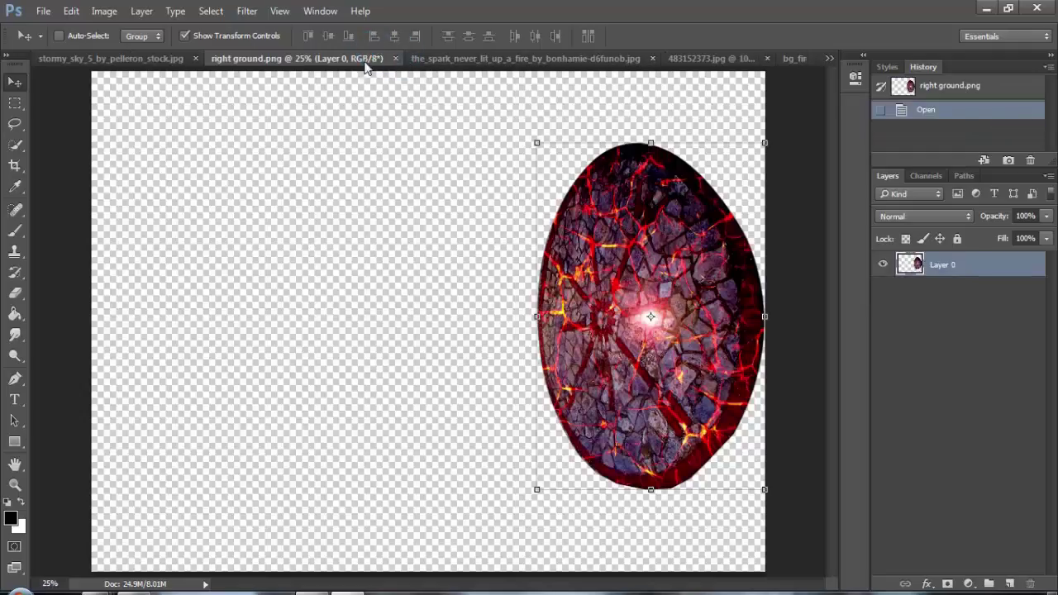
{"action": "left_click", "coordinate": [385, 59]}
{"action": "left_click", "coordinate": [299, 57]}
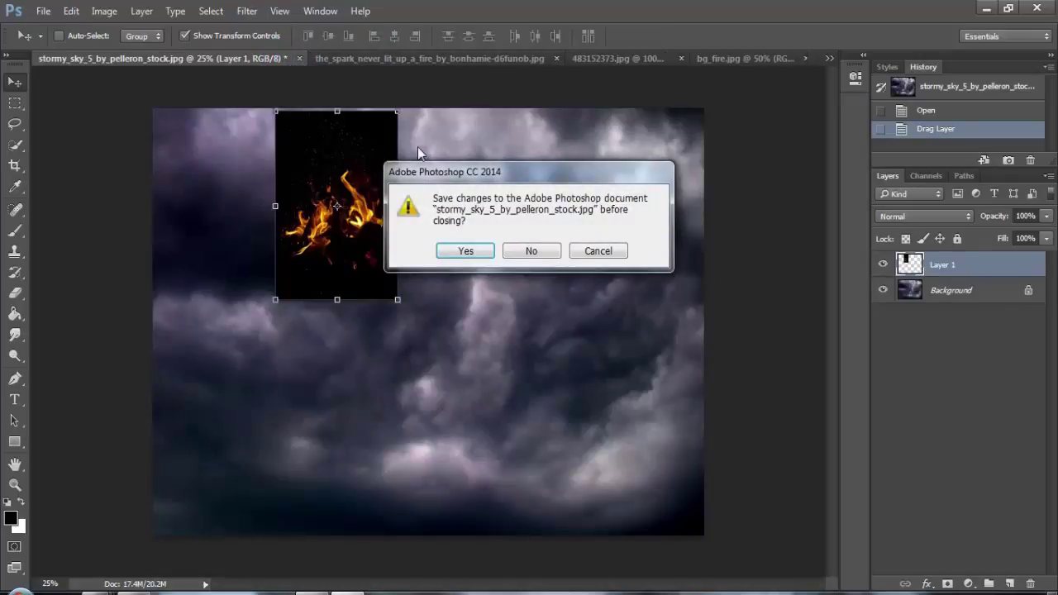
{"action": "left_click", "coordinate": [527, 248]}
{"action": "left_click", "coordinate": [380, 58]}
{"action": "left_click", "coordinate": [609, 59]}
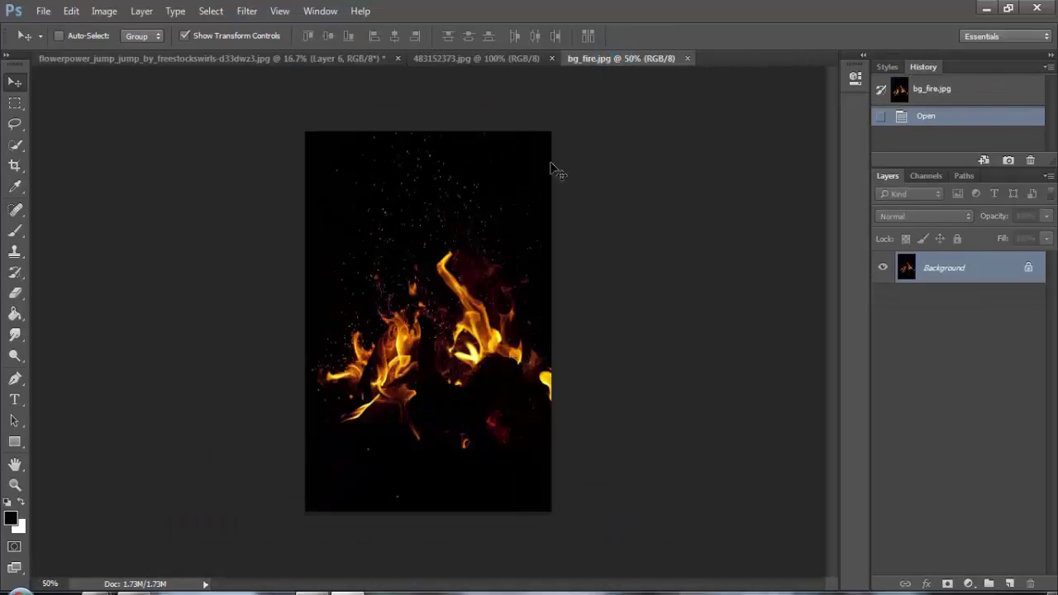
Copy the fire image into the composite over the disc, place it directly above Layer 3 and blend it with Screen.
{"action": "left_click_drag", "start_coordinate": [470, 279], "coordinate": [882, 385]}
{"action": "left_click_drag", "start_coordinate": [711, 376], "coordinate": [611, 326]}
{"action": "left_click_drag", "start_coordinate": [942, 388], "coordinate": [963, 324]}
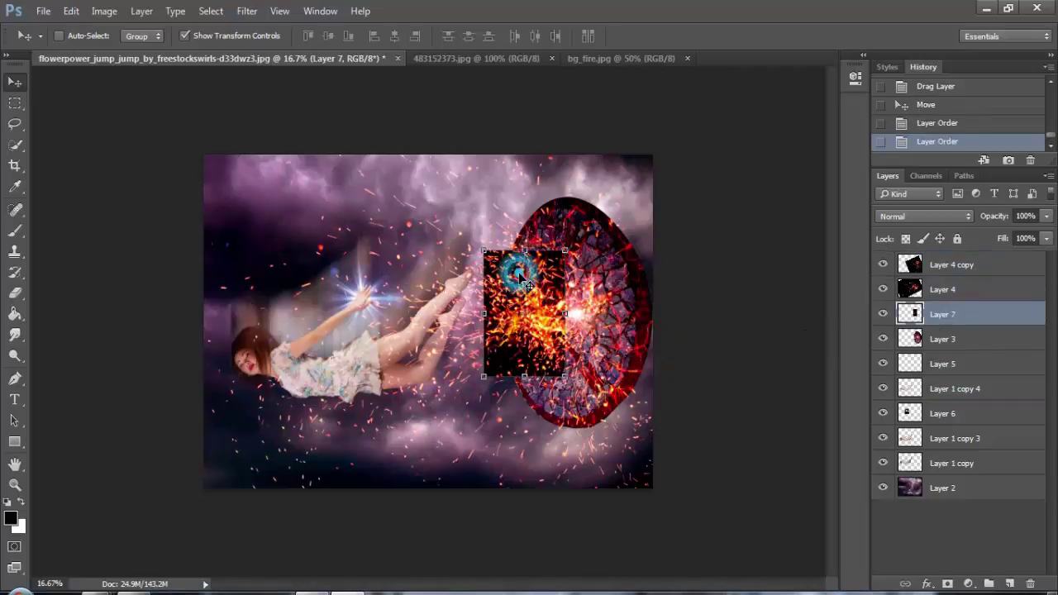
{"action": "left_click", "coordinate": [924, 216]}
{"action": "left_click", "coordinate": [909, 322]}
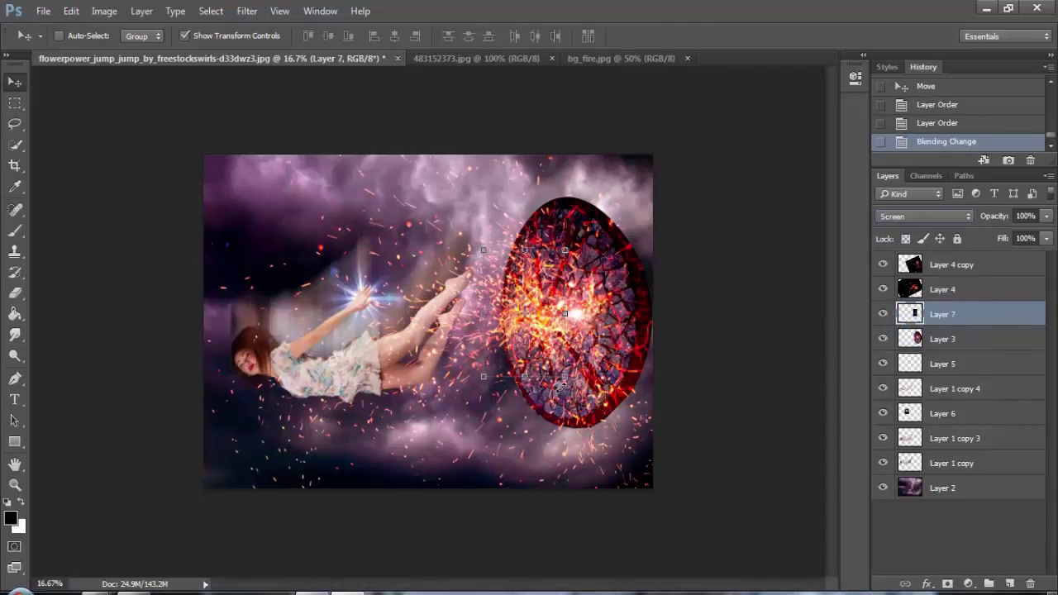
Rotate the fire on Layer 7 about 90° counterclockwise, scale it to about 233% by 190%, and place it along the disc's left edge.
{"action": "left_click_drag", "start_coordinate": [562, 385], "coordinate": [628, 257]}
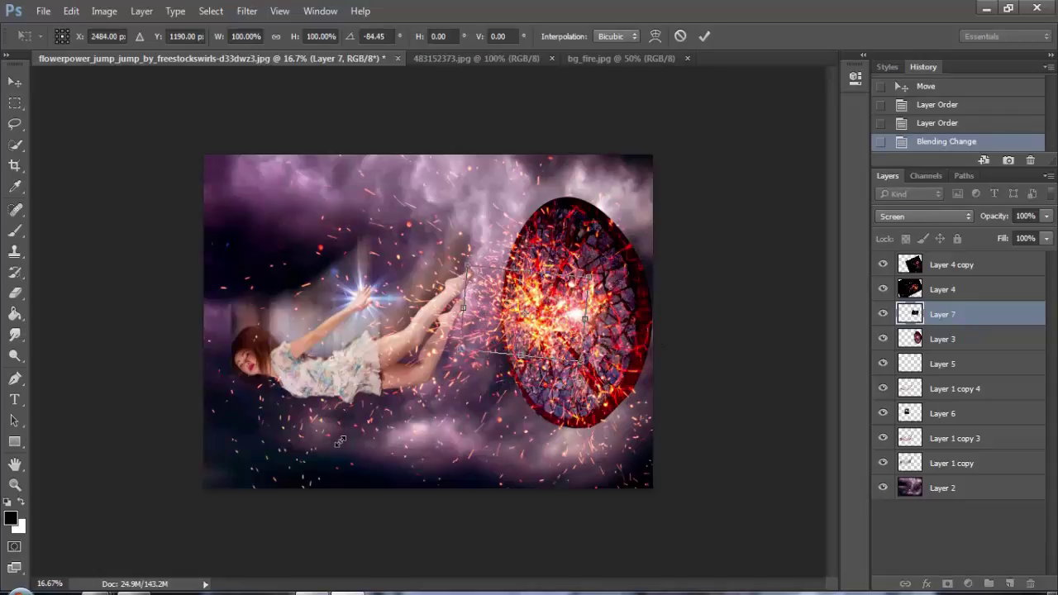
{"action": "left_click_drag", "start_coordinate": [460, 348], "coordinate": [340, 441]}
{"action": "left_click_drag", "start_coordinate": [518, 427], "coordinate": [542, 390]}
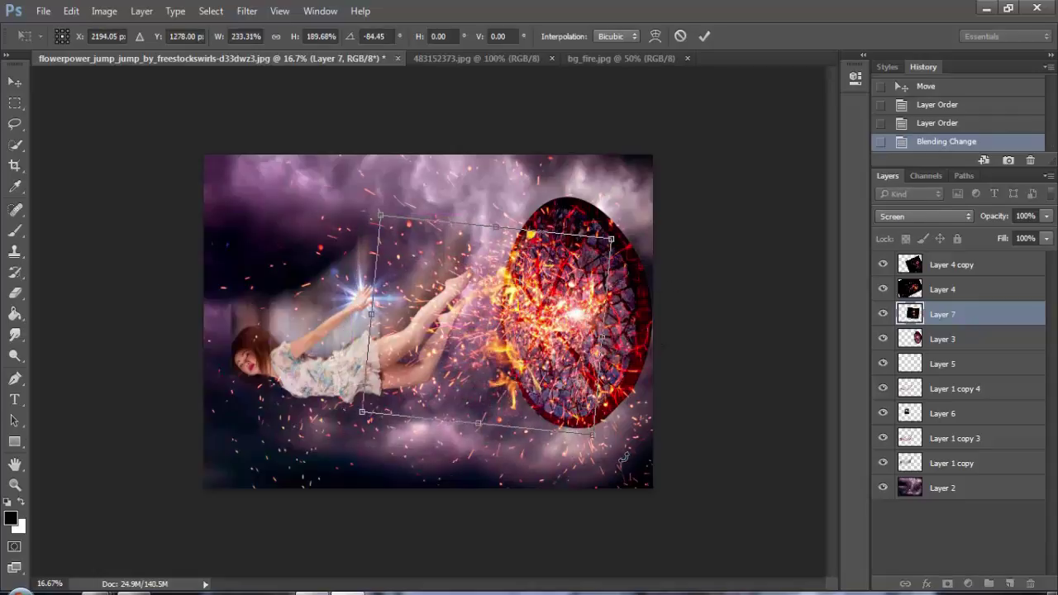
{"action": "left_click_drag", "start_coordinate": [624, 457], "coordinate": [636, 453]}
{"action": "key", "text": "Return"}
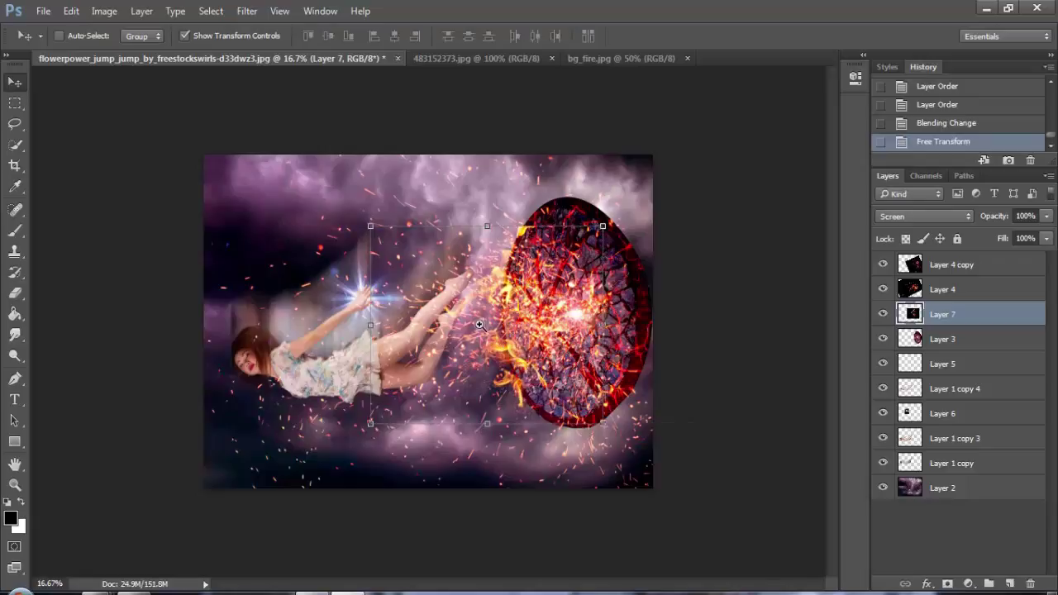
Duplicate the fire layer, then rotate and reposition the copy so more flames spread along the disc's left rim.
{"action": "left_click", "coordinate": [480, 325], "text": "ctrl"}
{"action": "left_click_drag", "start_coordinate": [621, 337], "coordinate": [654, 382]}
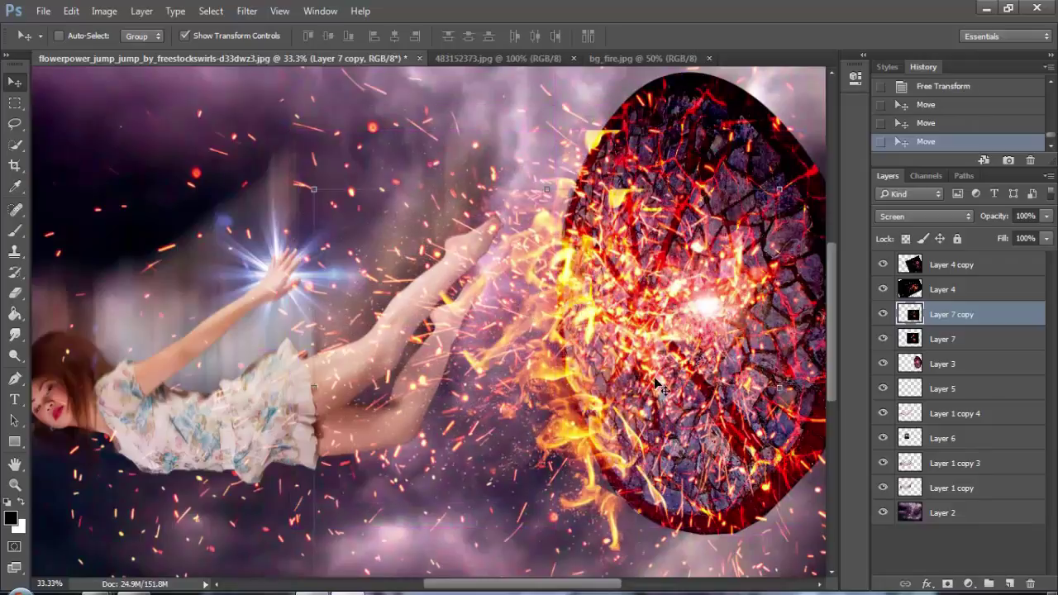
{"action": "left_click", "coordinate": [612, 328], "text": "ctrl+alt"}
{"action": "left_click_drag", "start_coordinate": [754, 521], "coordinate": [774, 486]}
{"action": "key", "text": "Return"}
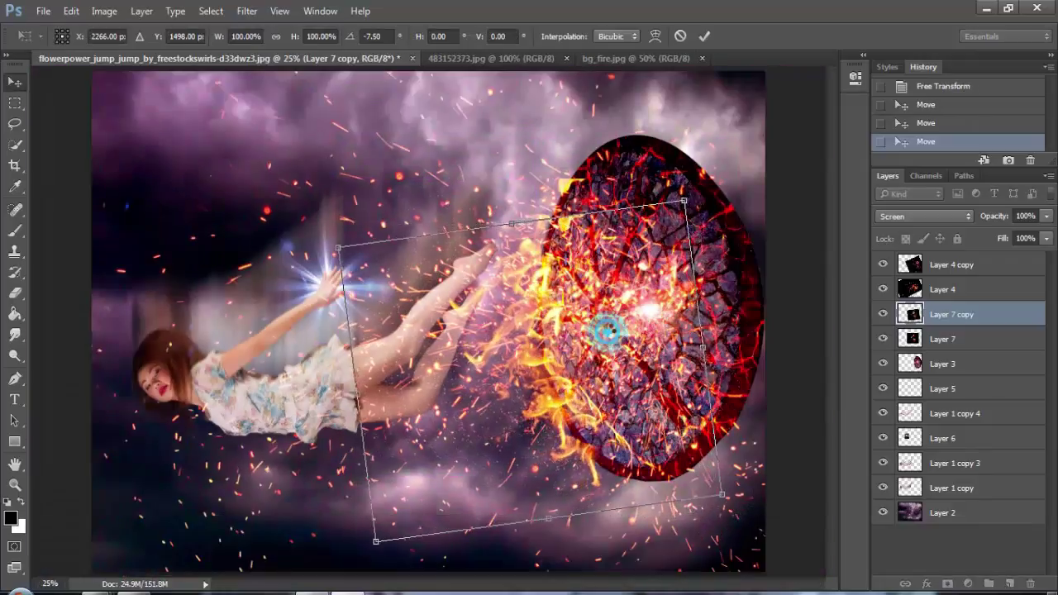
{"action": "left_click_drag", "start_coordinate": [607, 336], "coordinate": [608, 296]}
{"action": "left_click_drag", "start_coordinate": [744, 497], "coordinate": [706, 527]}
{"action": "key", "text": "Return"}
Erase the cut-off flame fragments at the disc's upper-left rim on Layer 7 copy and Layer 7 with the 300 px eraser.
{"action": "left_click", "coordinate": [14, 294]}
{"action": "left_click", "coordinate": [606, 160]}
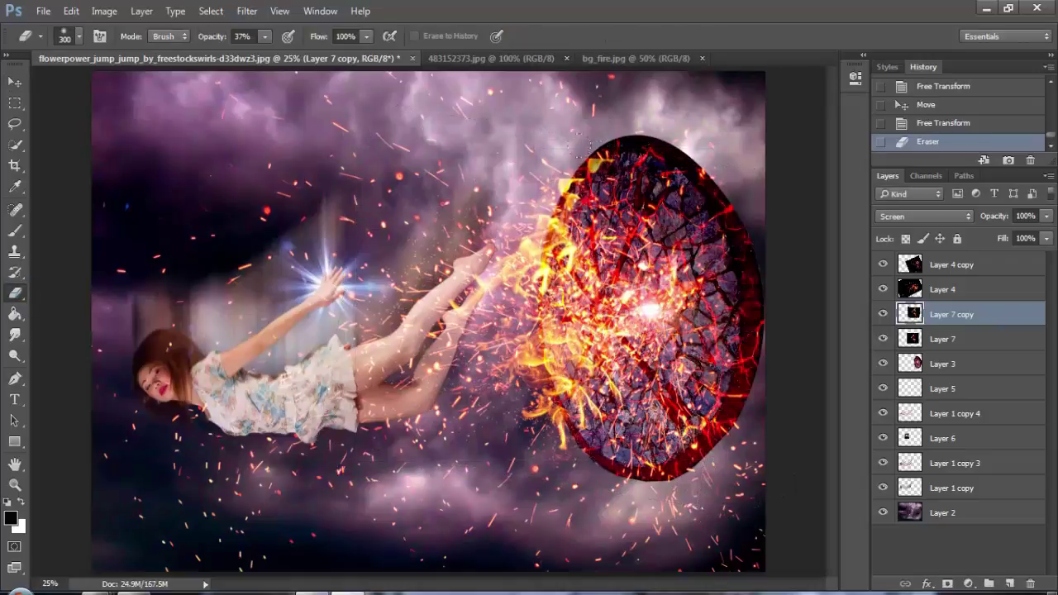
{"action": "left_click", "coordinate": [604, 161]}
{"action": "left_click", "coordinate": [595, 156]}
{"action": "left_click", "coordinate": [583, 169]}
{"action": "left_click", "coordinate": [940, 288]}
{"action": "left_click", "coordinate": [942, 342]}
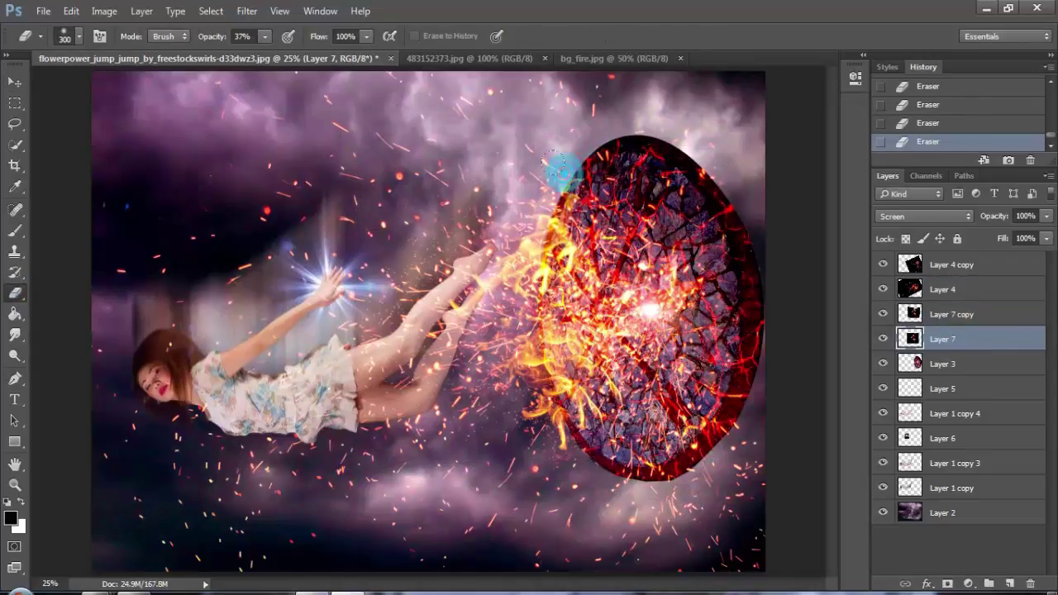
{"action": "left_click", "coordinate": [957, 318]}
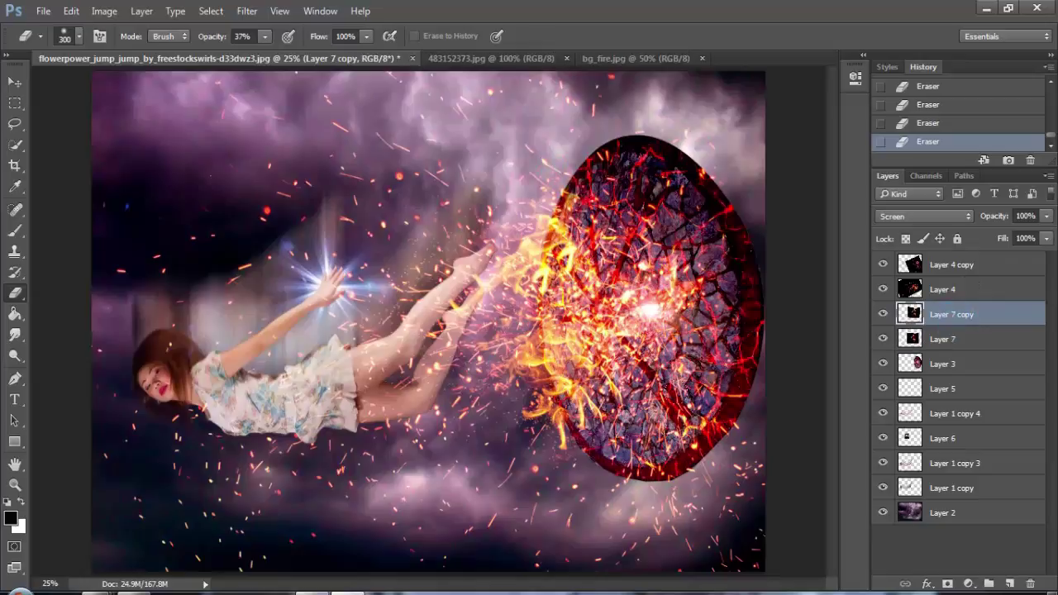
Examine the flames around the woman's feet and check what Layer 5 and Layer 1 copy 4 contain.
{"action": "key", "text": "ctrl+minus"}
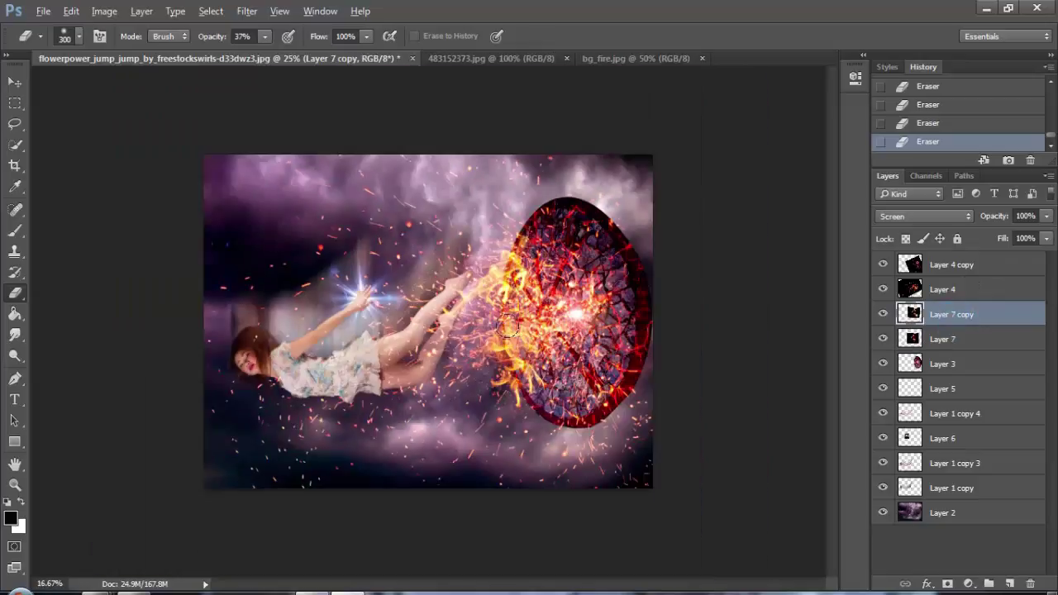
{"action": "key", "text": "ctrl+plus"}
{"action": "key", "text": "ctrl+plus"}
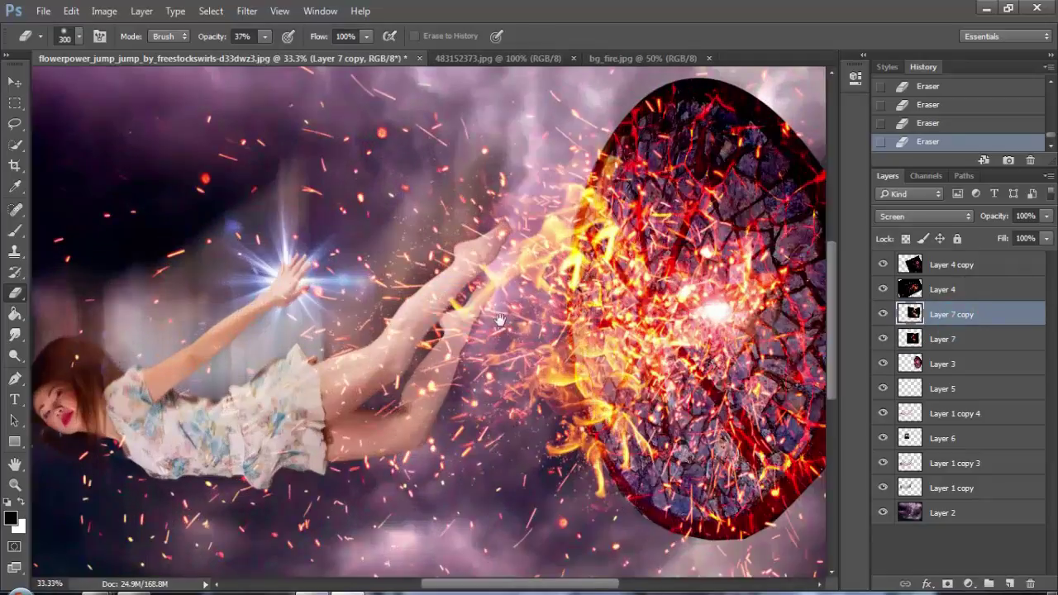
{"action": "key", "text": "ctrl+minus"}
{"action": "left_click", "coordinate": [961, 412]}
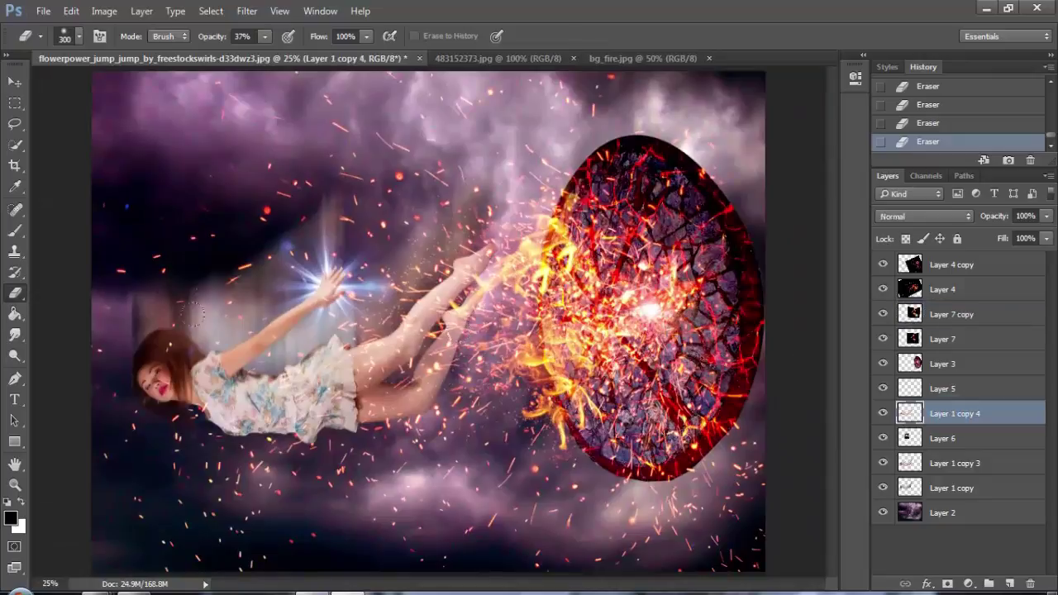
{"action": "scroll", "coordinate": [491, 276], "scroll_direction": "up", "scroll_amount": 2}
{"action": "left_click", "coordinate": [967, 390]}
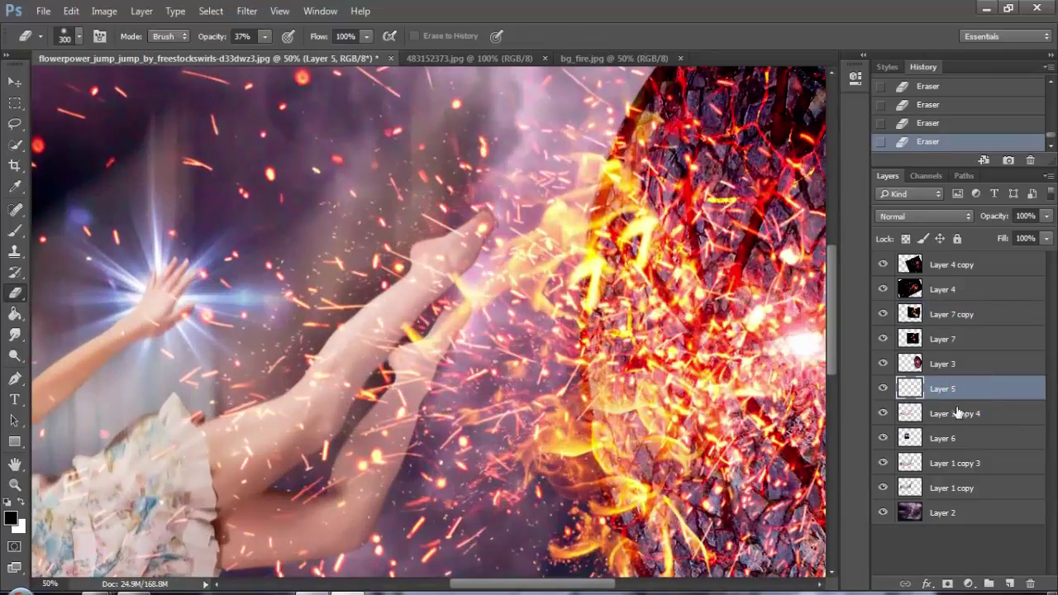
{"action": "left_click", "coordinate": [962, 413]}
{"action": "double_click", "coordinate": [951, 388]}
{"action": "left_click", "coordinate": [999, 390]}
{"action": "left_click", "coordinate": [882, 387]}
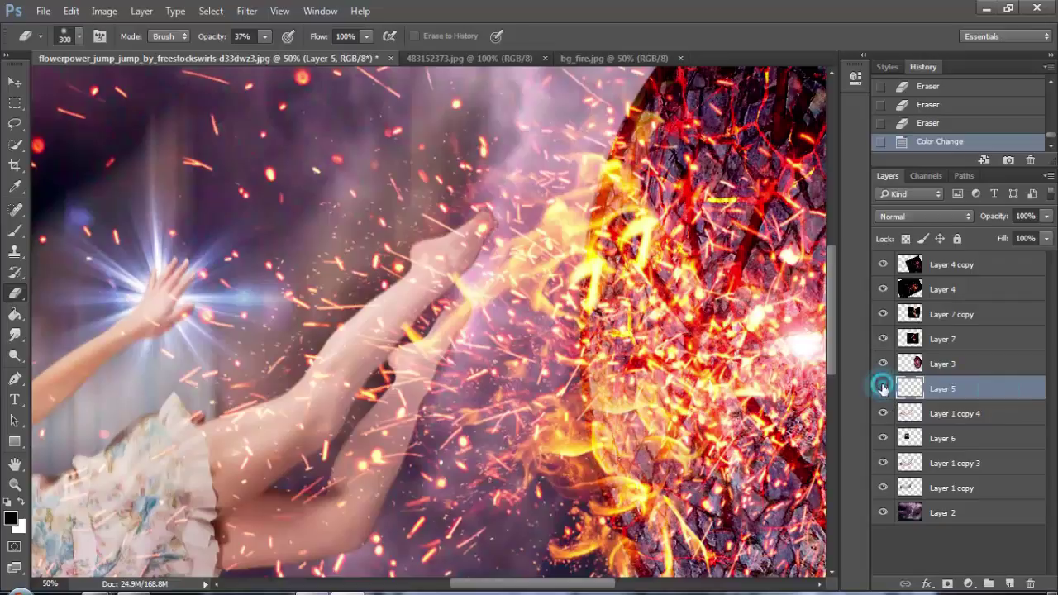
Create a new layer directly below Layer 5 and set the foreground colour to orange-yellow fdbb08.
{"action": "left_click", "coordinate": [1009, 583]}
{"action": "left_click_drag", "start_coordinate": [942, 389], "coordinate": [939, 425]}
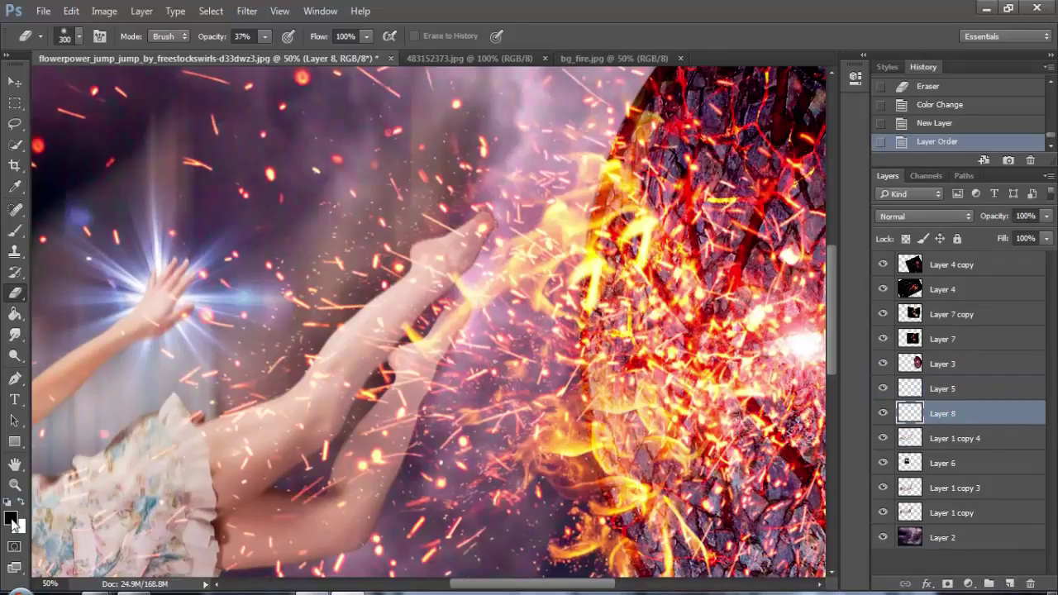
{"action": "left_click", "coordinate": [13, 522]}
{"action": "left_click_drag", "start_coordinate": [376, 185], "coordinate": [374, 142]}
{"action": "left_click_drag", "start_coordinate": [175, 167], "coordinate": [171, 149]}
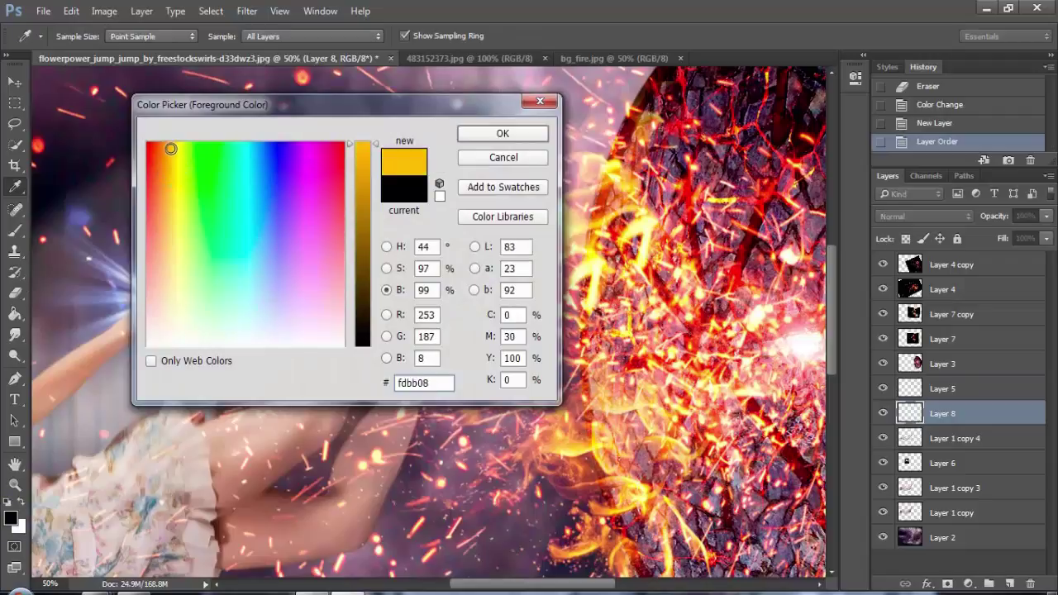
{"action": "left_click", "coordinate": [502, 133]}
{"action": "key", "text": "e"}
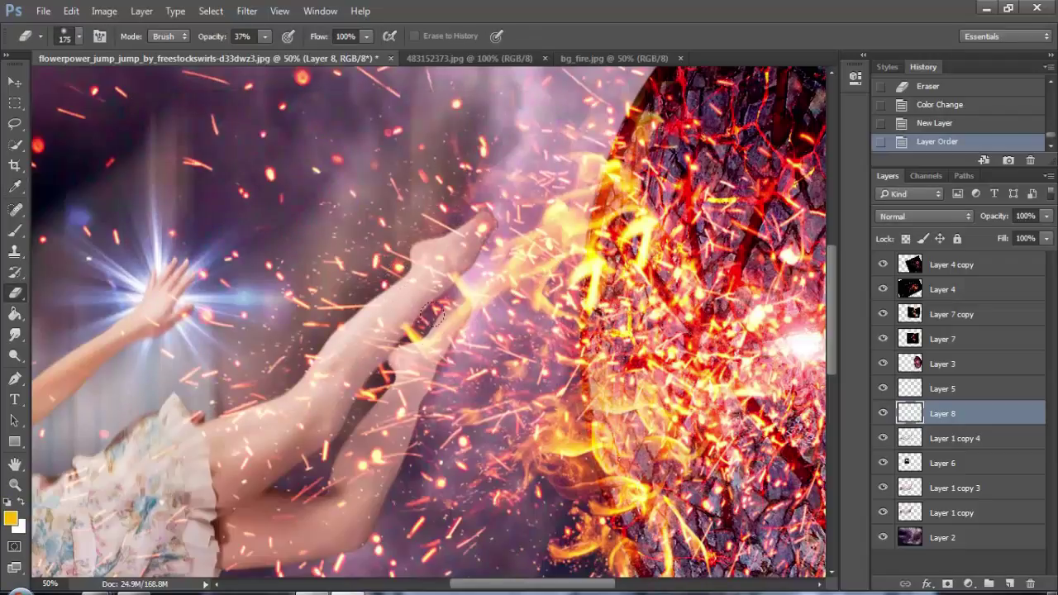
{"action": "left_click", "coordinate": [423, 345]}
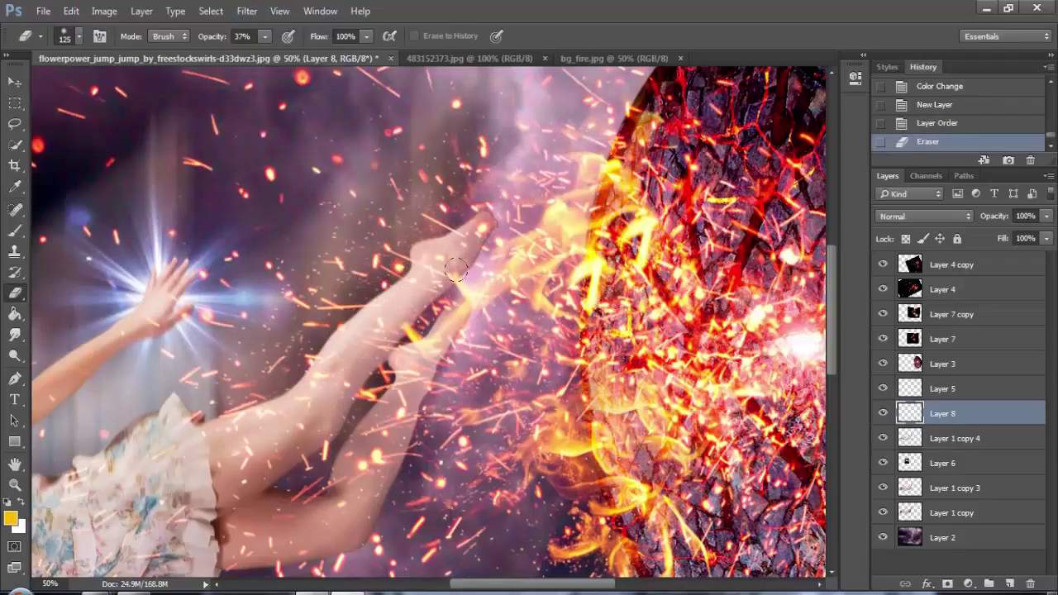
{"action": "left_click", "coordinate": [265, 37]}
{"action": "left_click_drag", "start_coordinate": [264, 55], "coordinate": [310, 55]}
{"action": "left_click", "coordinate": [428, 272]}
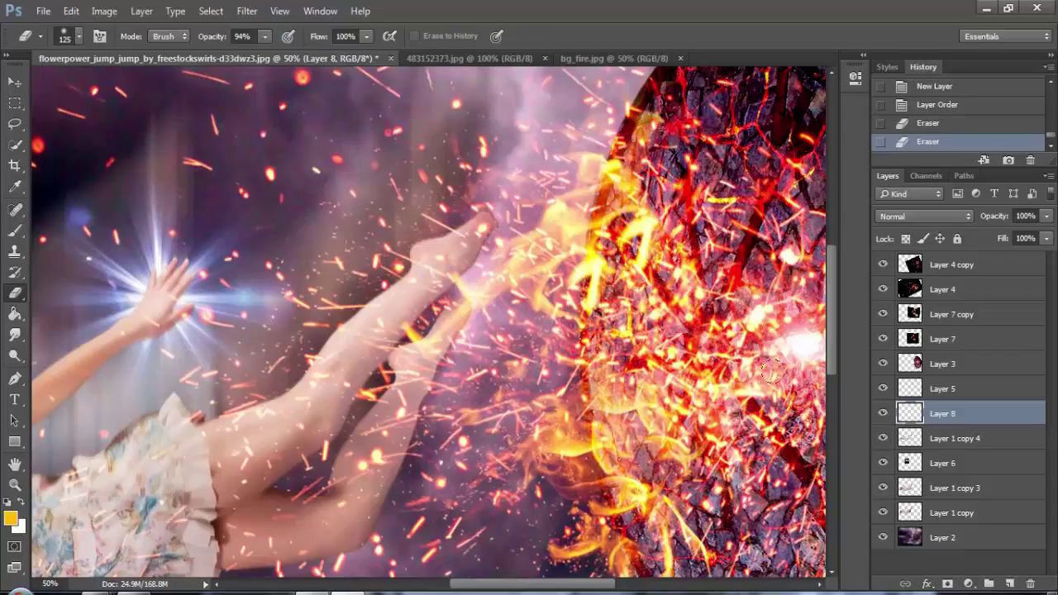
{"action": "double_click", "coordinate": [938, 393]}
{"action": "left_click", "coordinate": [940, 417]}
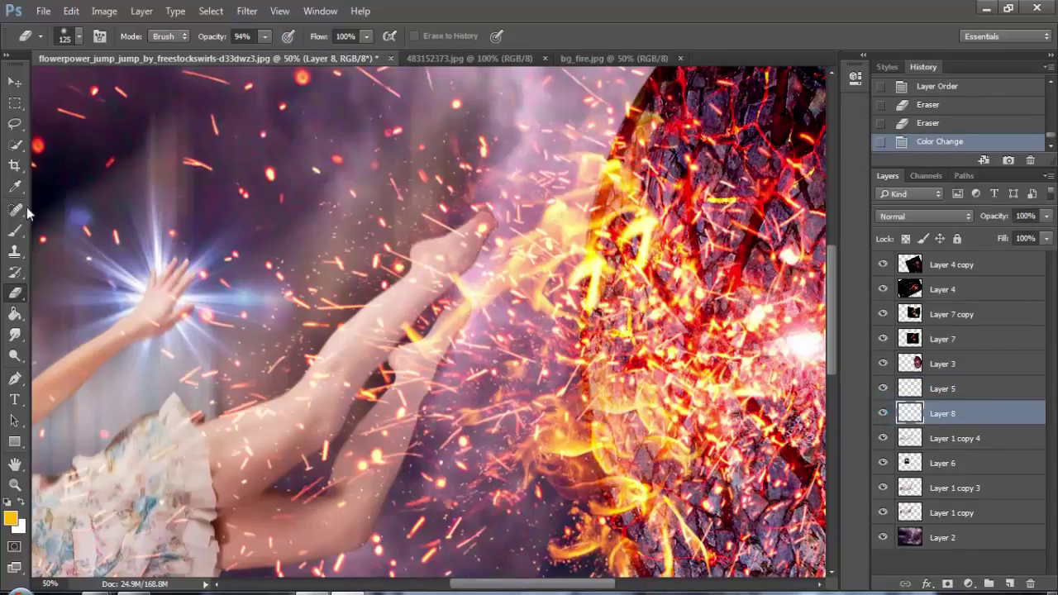
Paint orange-yellow light over the feet and lower legs on Layer 8 with a 27% opacity brush, and blend the layer with Color Dodge.
{"action": "left_click", "coordinate": [15, 230]}
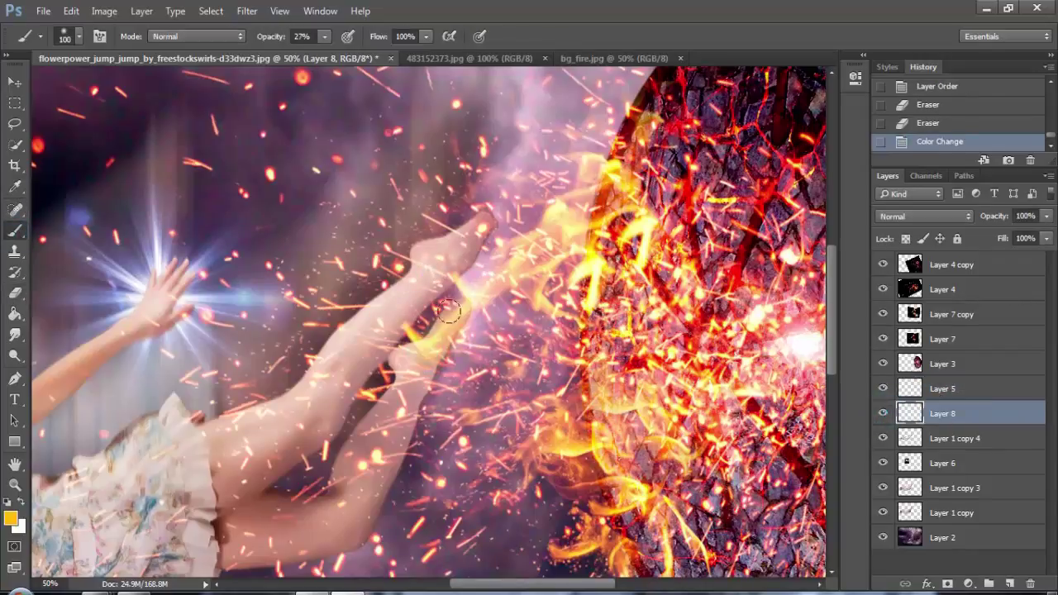
{"action": "left_click_drag", "start_coordinate": [449, 311], "coordinate": [471, 229]}
{"action": "mouse_move", "coordinate": [420, 269]}
{"action": "left_mouse_down"}
{"action": "mouse_move", "coordinate": [377, 317]}
{"action": "mouse_move", "coordinate": [406, 373]}
{"action": "left_mouse_up"}
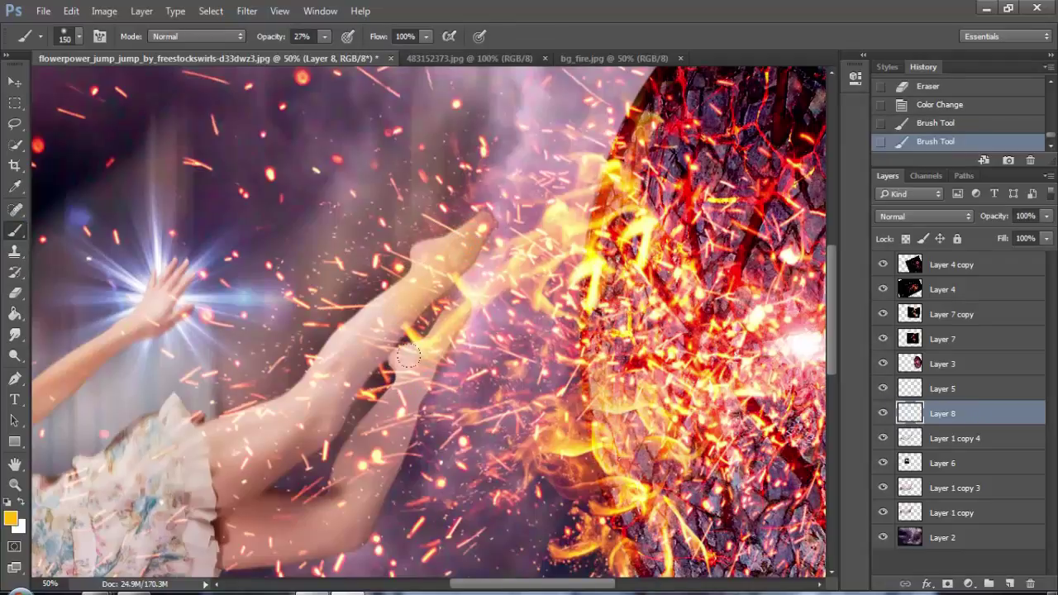
{"action": "left_click", "coordinate": [428, 374]}
{"action": "left_click", "coordinate": [424, 385]}
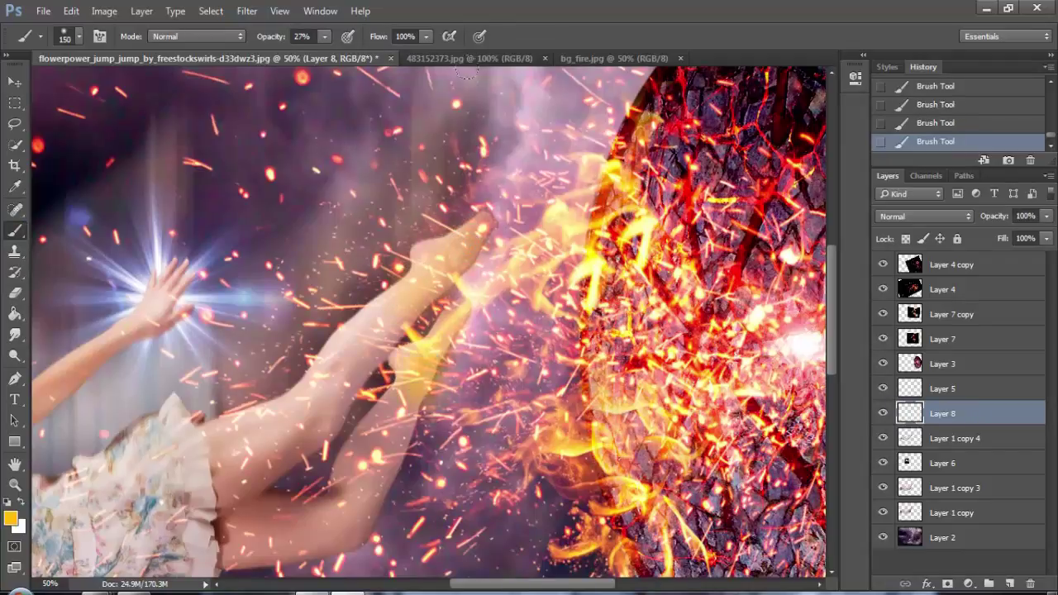
{"action": "left_click", "coordinate": [931, 219]}
{"action": "left_click", "coordinate": [909, 328]}
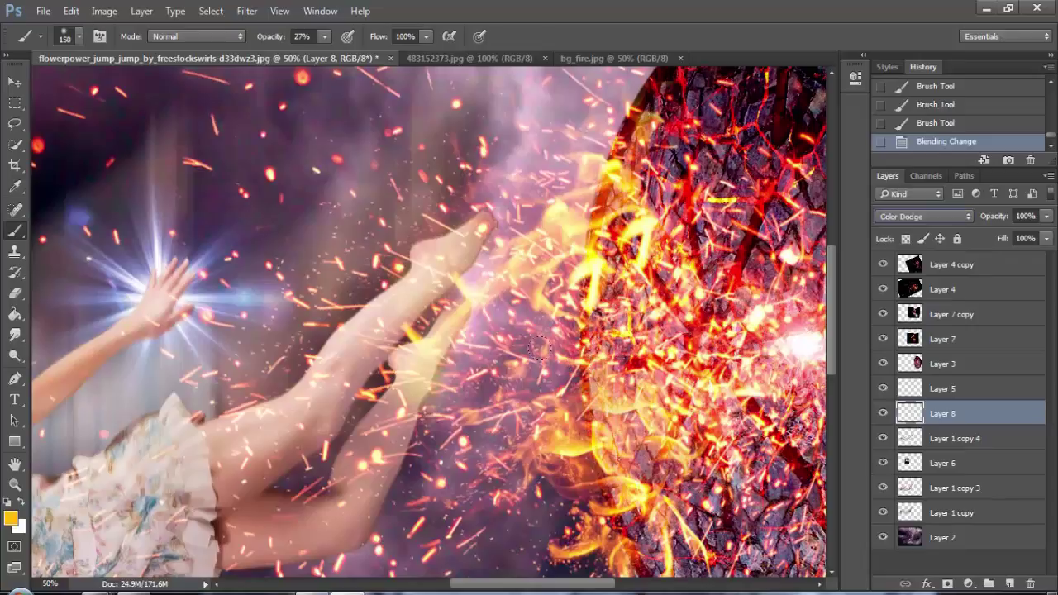
{"action": "left_click", "coordinate": [529, 370]}
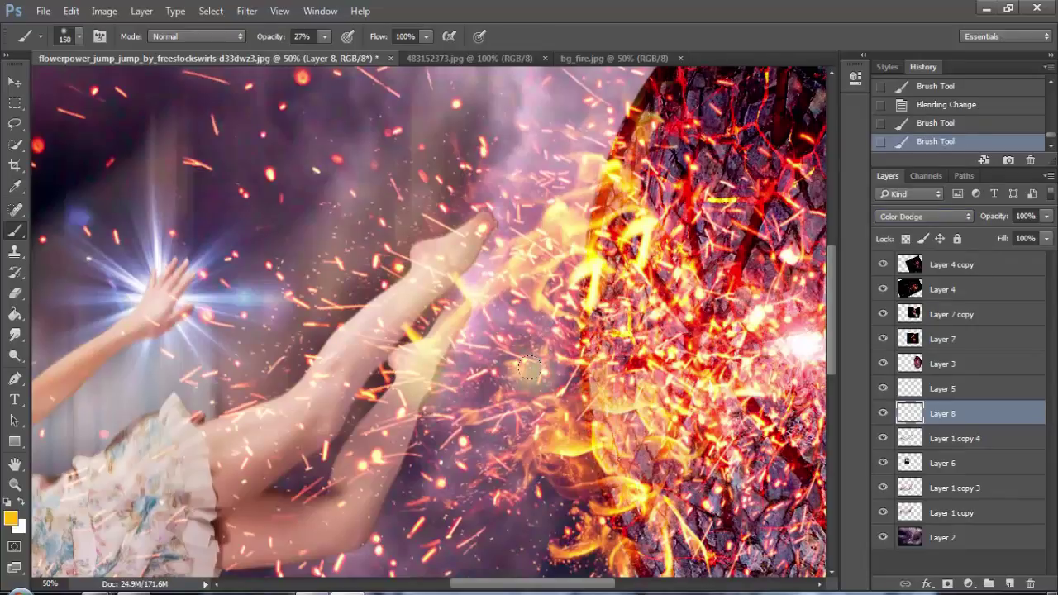
{"action": "left_click", "coordinate": [935, 124]}
{"action": "left_click", "coordinate": [937, 105]}
Load the outline of the disc on Layer 3 as a selection and feather it by 15 pixels.
{"action": "left_click", "coordinate": [542, 325], "text": "alt"}
{"action": "left_click", "coordinate": [542, 324], "text": "alt"}
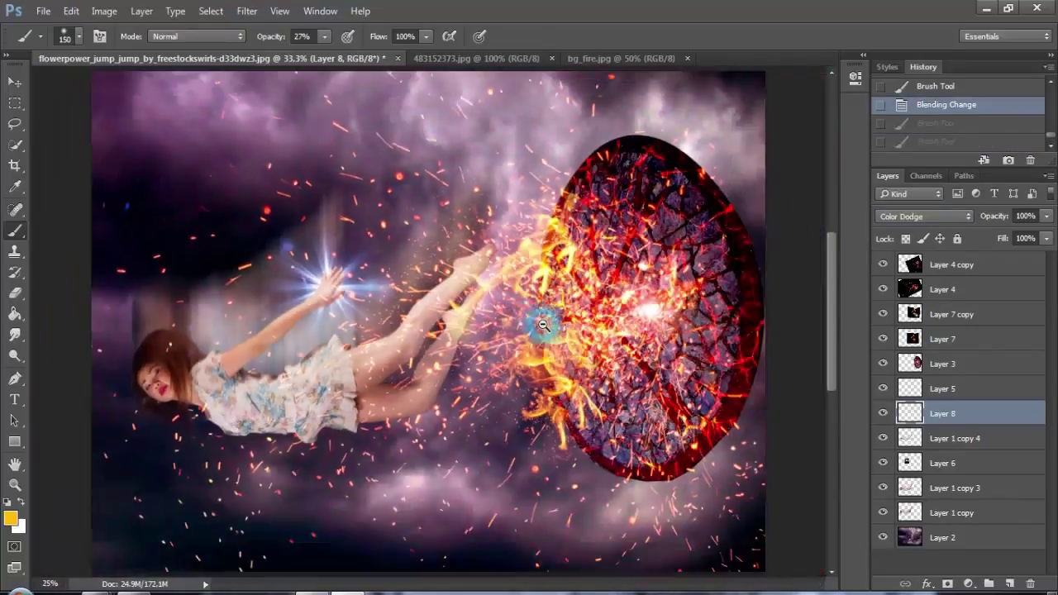
{"action": "left_click", "coordinate": [543, 324], "text": "ctrl+alt"}
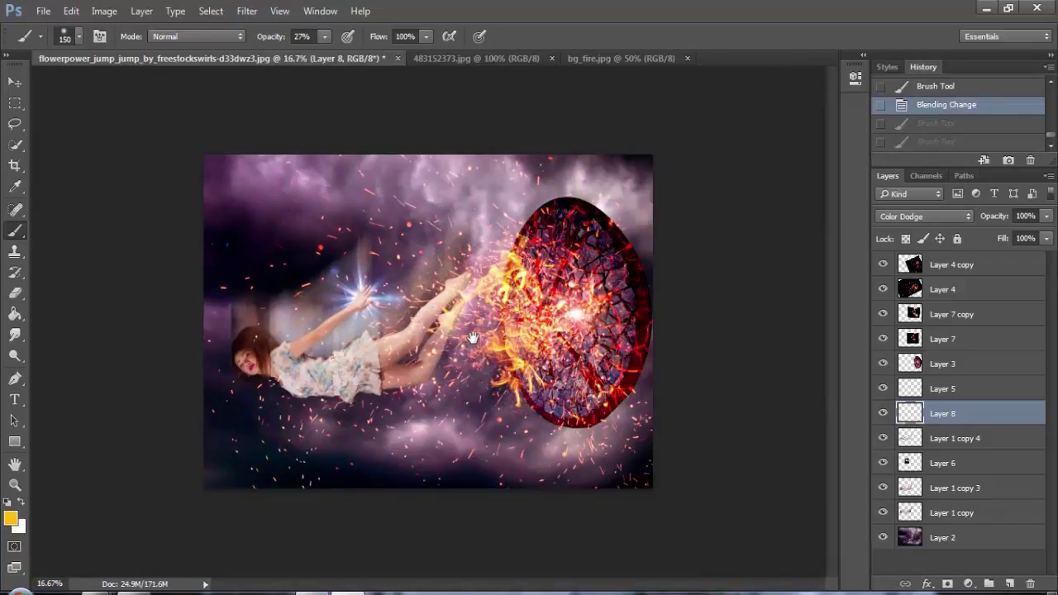
{"action": "left_click", "coordinate": [465, 307], "text": "ctrl"}
{"action": "left_click", "coordinate": [466, 307], "text": "alt"}
{"action": "left_click", "coordinate": [645, 314], "text": "ctrl"}
{"action": "left_click", "coordinate": [942, 364]}
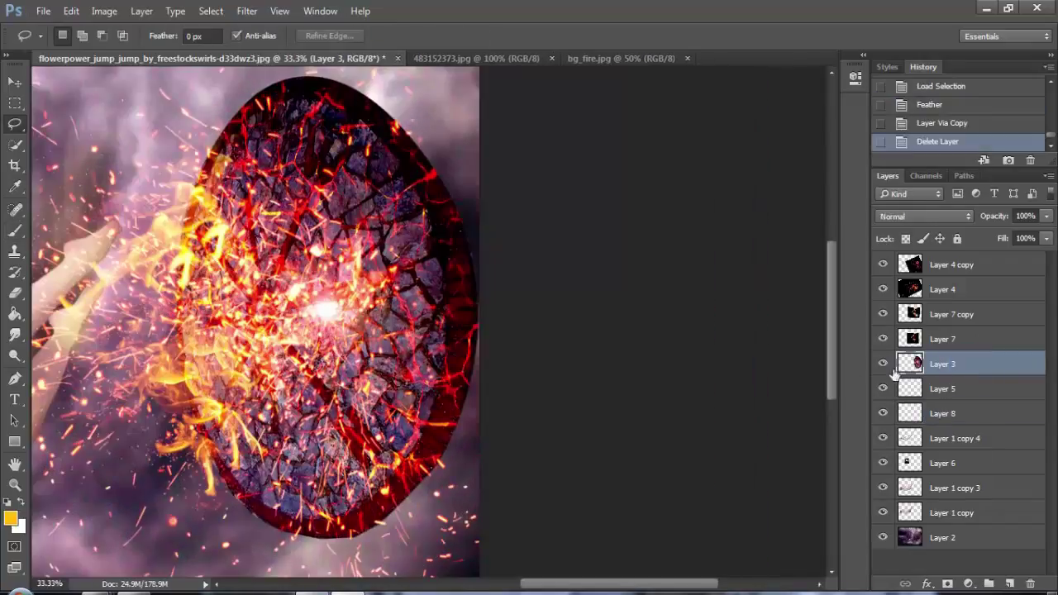
{"action": "left_click", "coordinate": [909, 368], "text": "ctrl"}
{"action": "key", "text": "shift+F6"}
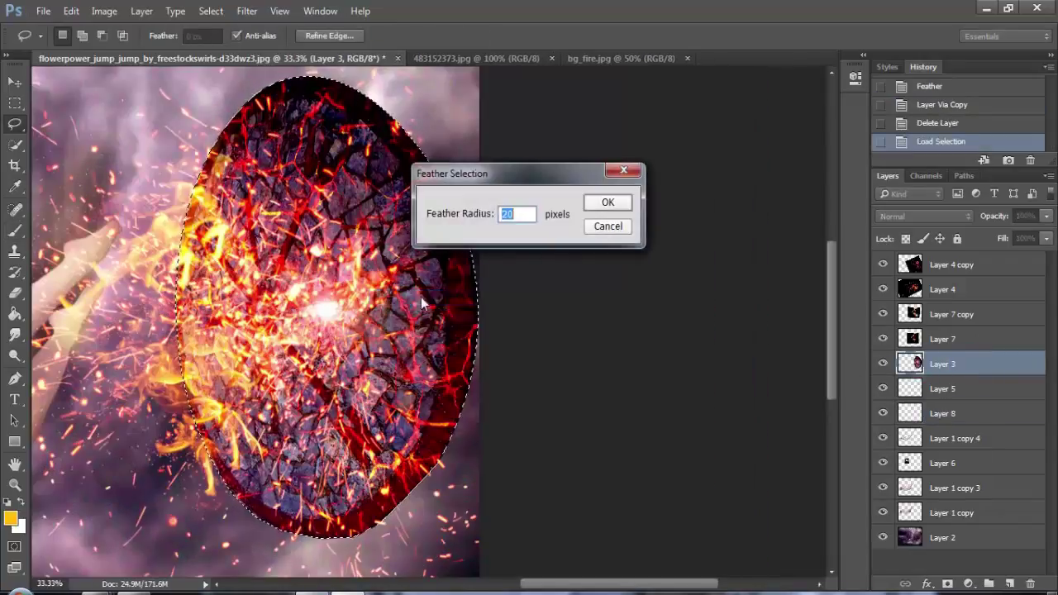
{"action": "type", "text": "15"}
{"action": "key", "text": "Return"}
Copy the feathered disc selection to a new layer and delete the original Layer 3.
{"action": "right_click", "coordinate": [388, 231]}
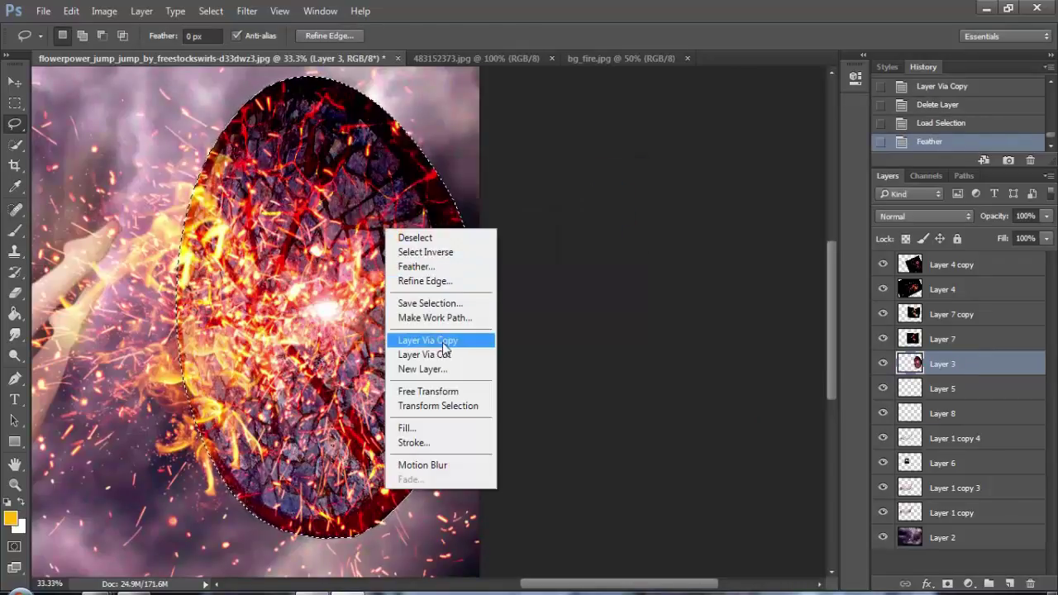
{"action": "left_click", "coordinate": [444, 340]}
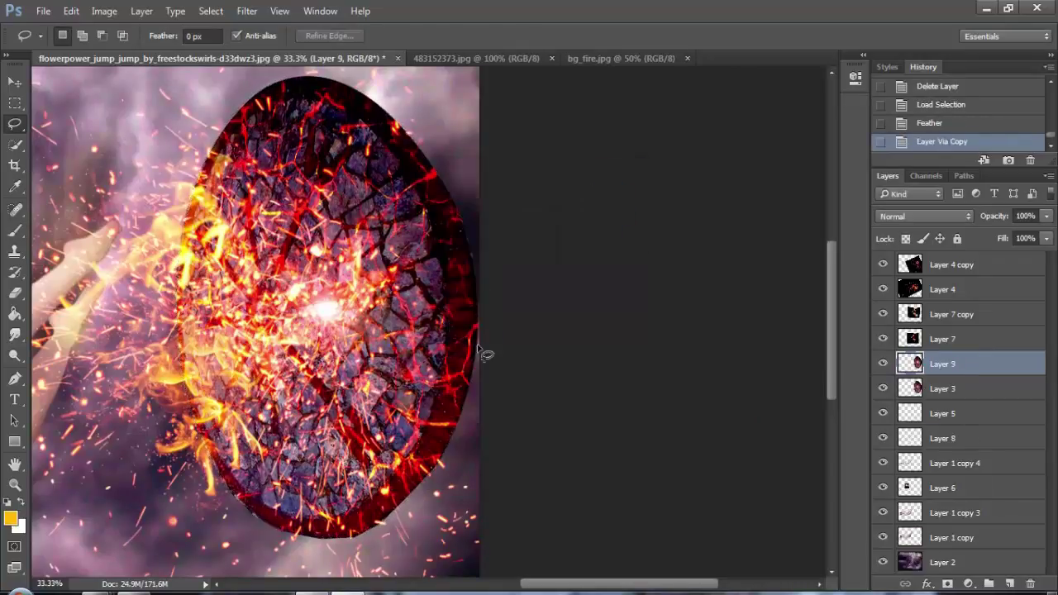
{"action": "left_click", "coordinate": [883, 388]}
{"action": "left_click", "coordinate": [972, 396]}
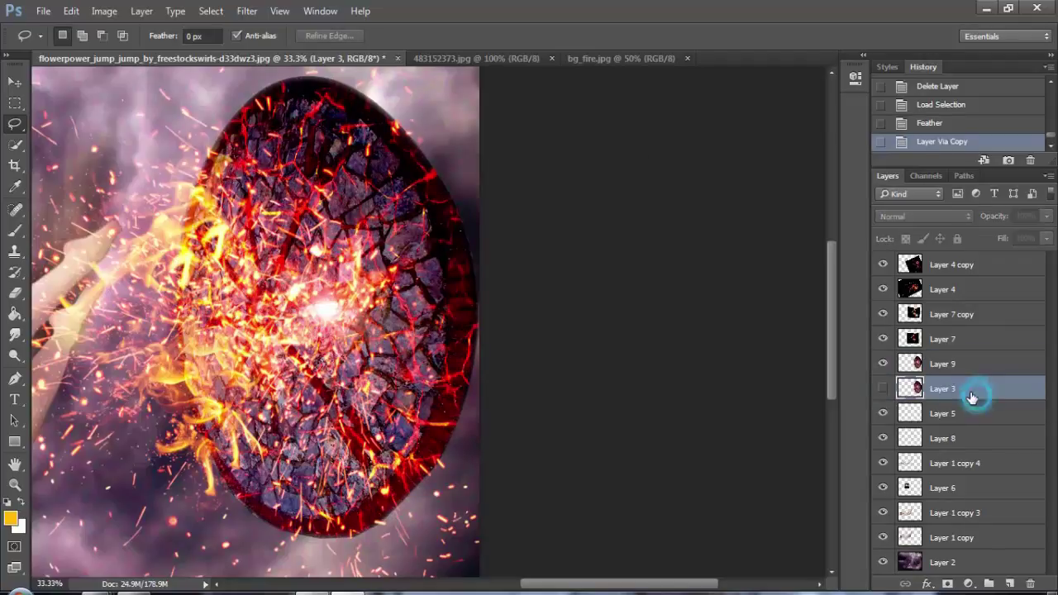
{"action": "left_click_drag", "start_coordinate": [972, 397], "coordinate": [1030, 583]}
Load the disc outline of Layer 9 as a selection and refine its edge with radius 1.7 px, shift edge -36% and smooth 93.
{"action": "left_click", "coordinate": [916, 368]}
{"action": "left_click", "coordinate": [913, 365], "text": "ctrl"}
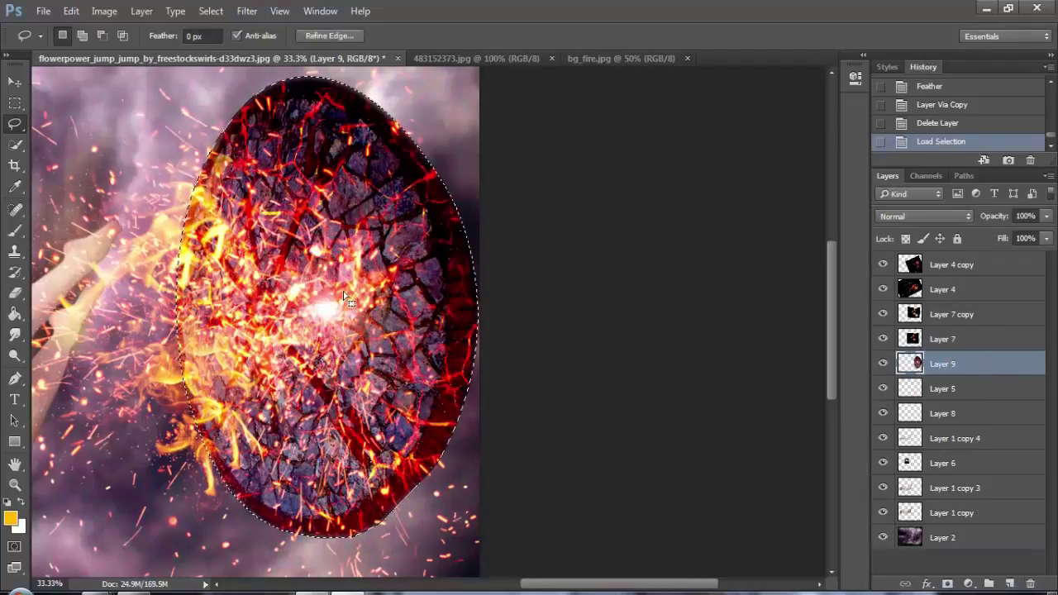
{"action": "right_click", "coordinate": [347, 285]}
{"action": "left_click", "coordinate": [389, 344]}
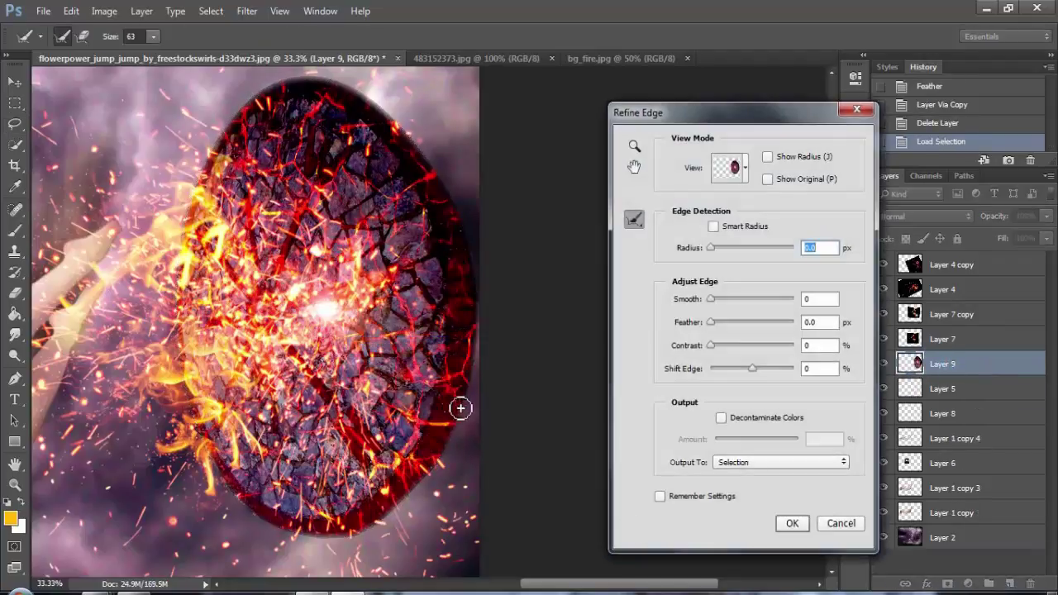
{"action": "left_click_drag", "start_coordinate": [711, 247], "coordinate": [718, 249]}
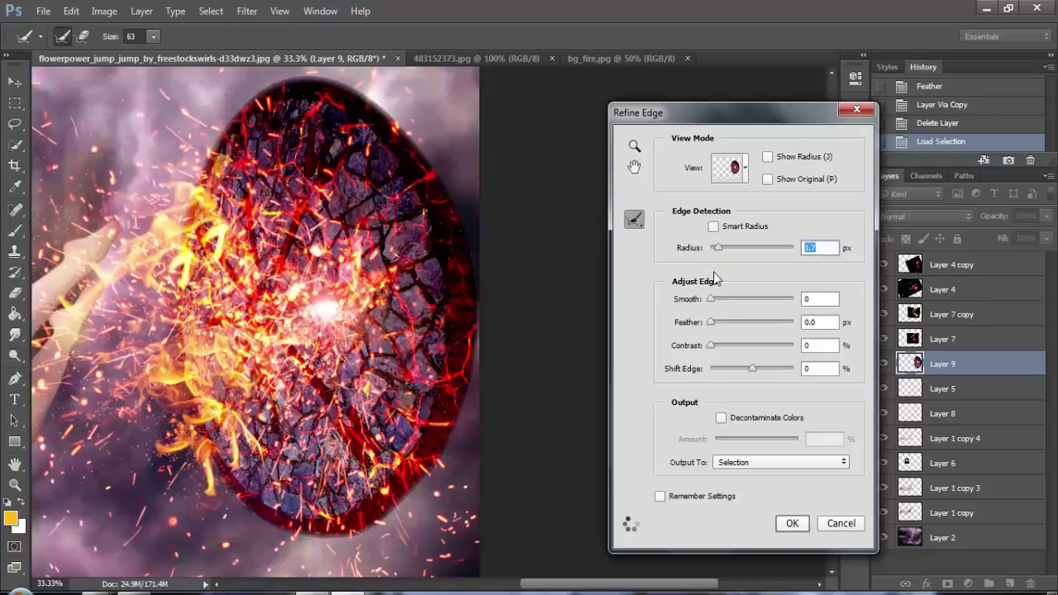
{"action": "mouse_move", "coordinate": [751, 373]}
{"action": "left_mouse_down"}
{"action": "mouse_move", "coordinate": [711, 376]}
{"action": "mouse_move", "coordinate": [738, 374]}
{"action": "left_mouse_up"}
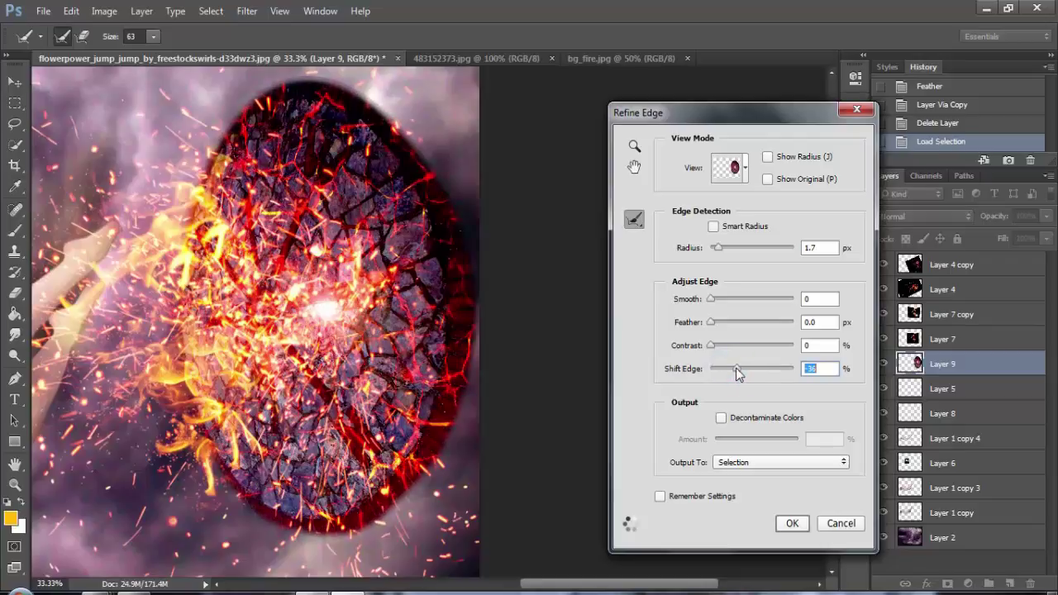
{"action": "left_click_drag", "start_coordinate": [724, 300], "coordinate": [728, 304]}
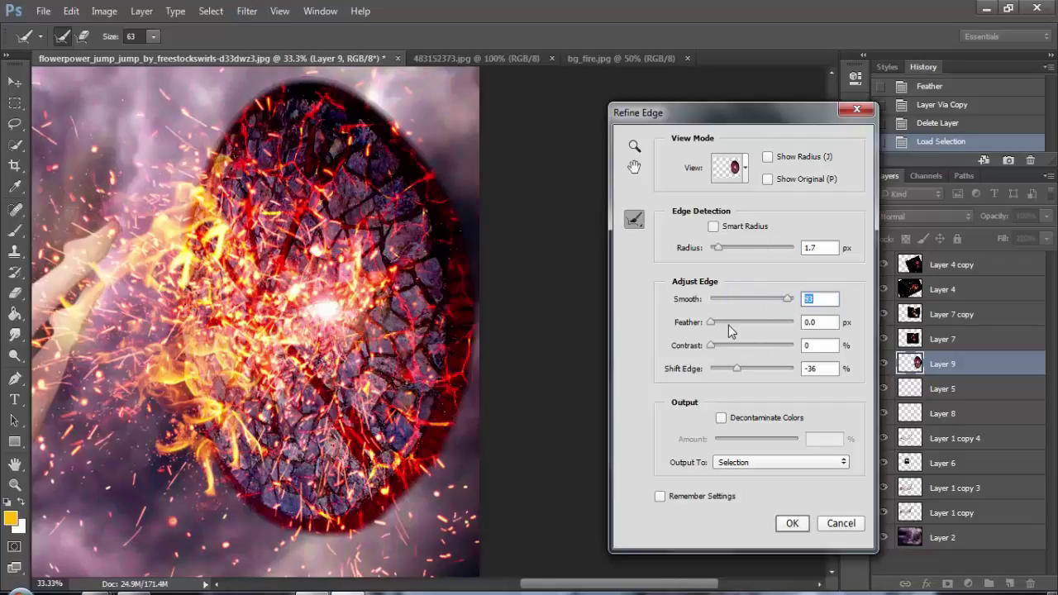
Set the refined edge's feather to 2.8 px and its contrast to 18%.
{"action": "left_click_drag", "start_coordinate": [730, 331], "coordinate": [753, 333]}
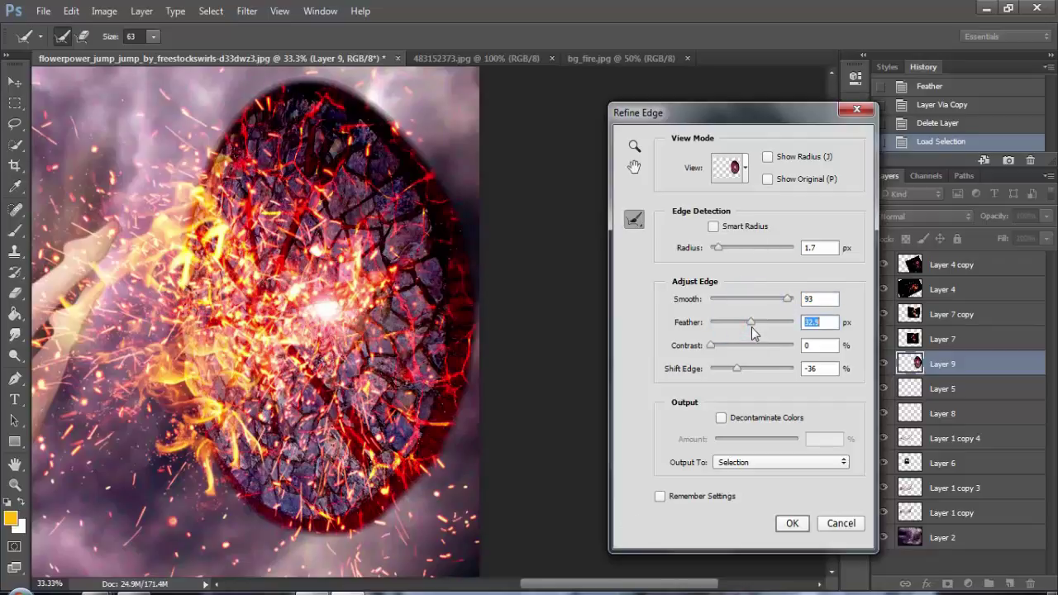
{"action": "left_click", "coordinate": [741, 323]}
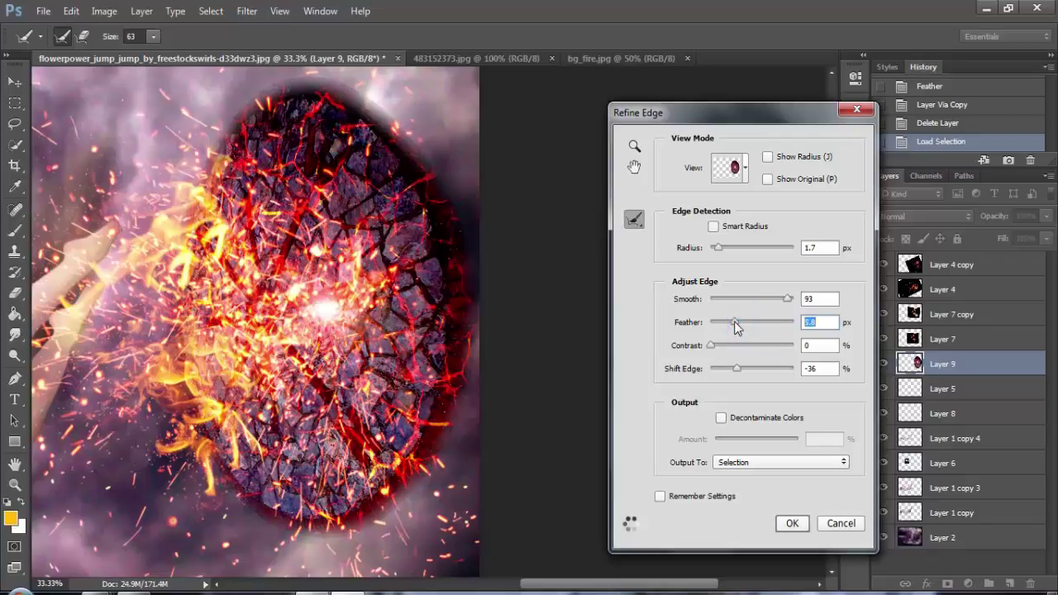
{"action": "left_click", "coordinate": [737, 322]}
{"action": "left_click", "coordinate": [749, 324]}
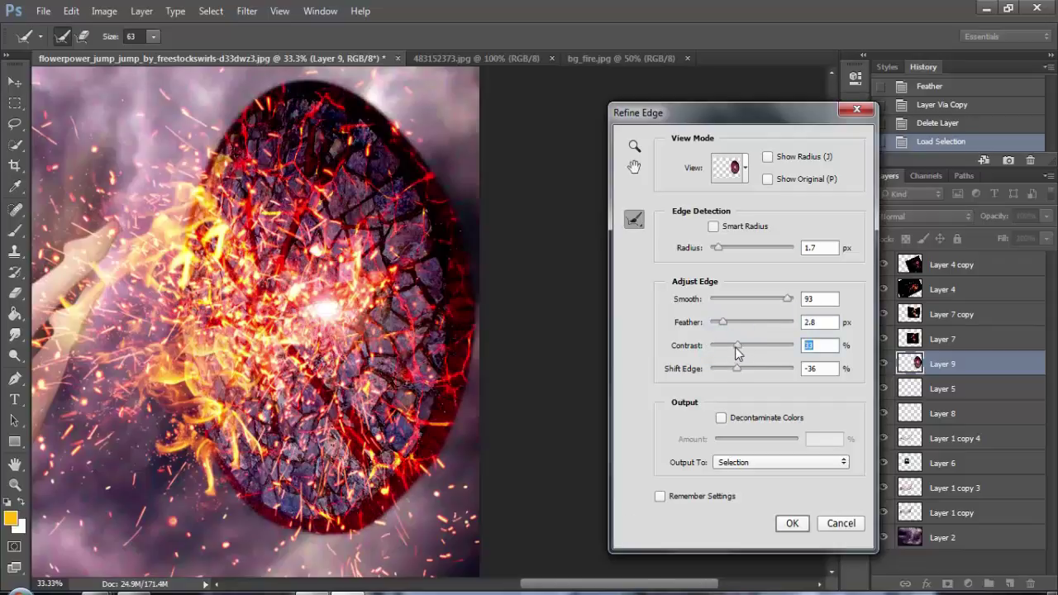
{"action": "left_click", "coordinate": [732, 345]}
{"action": "left_click", "coordinate": [724, 346]}
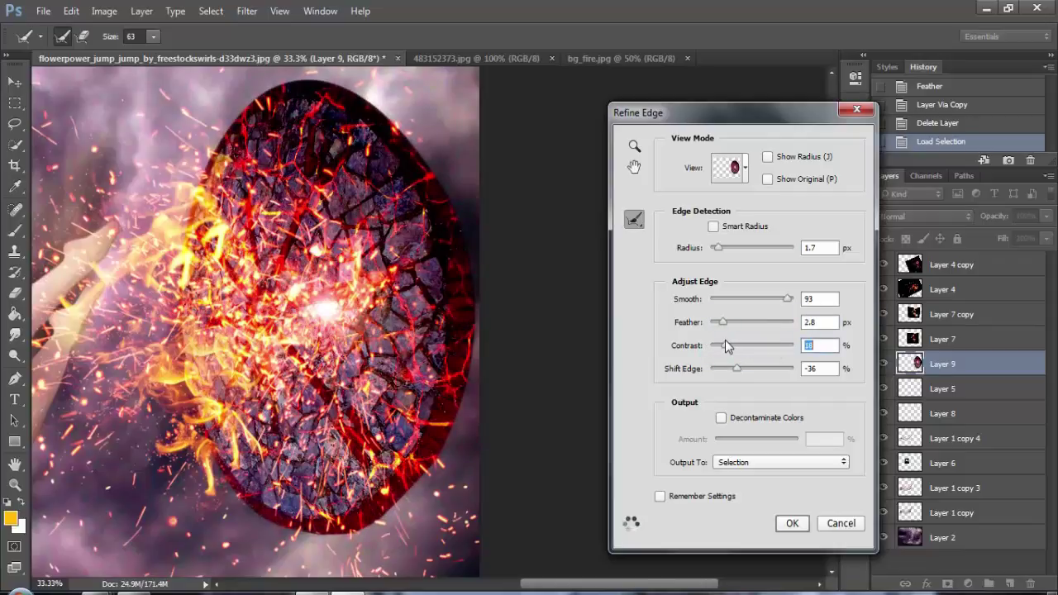
Change the refined edge's smoothing to 74 and its shift edge to -48%, and apply the refinement to the selection.
{"action": "left_click", "coordinate": [774, 298]}
{"action": "left_click_drag", "start_coordinate": [761, 298], "coordinate": [771, 298]}
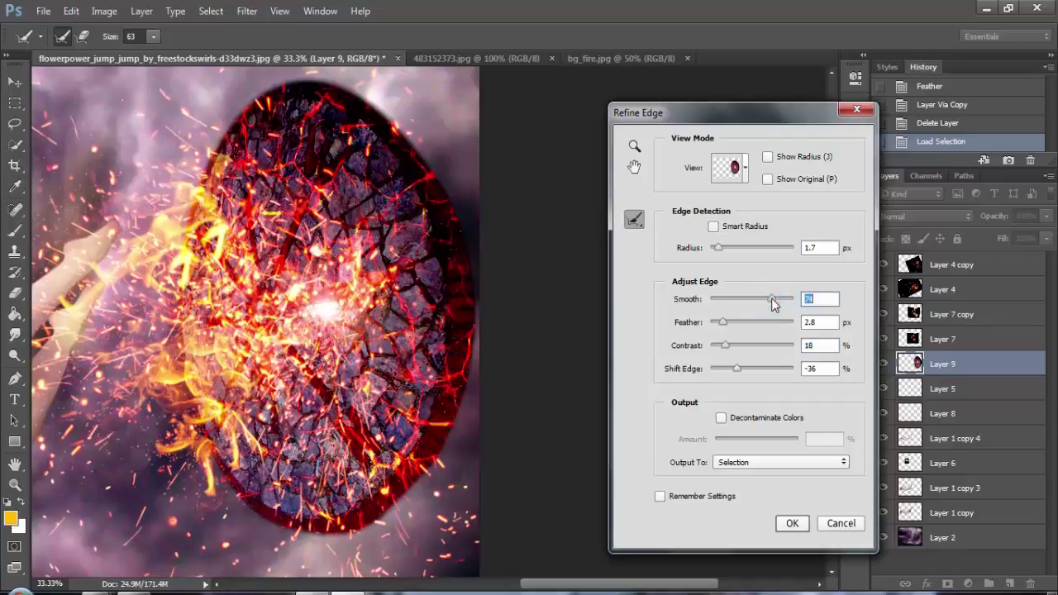
{"action": "left_click", "coordinate": [732, 372]}
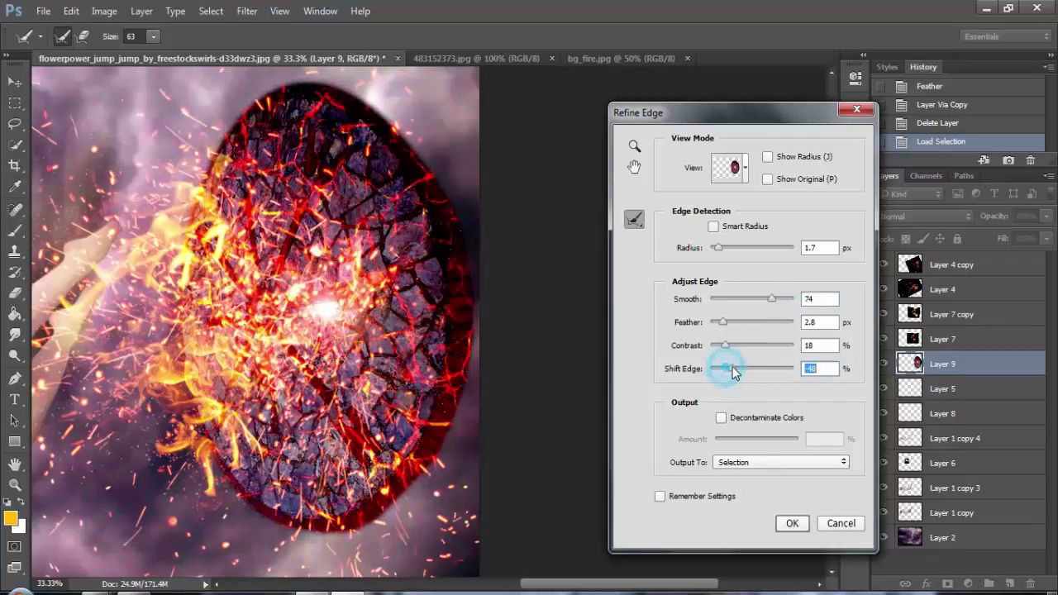
{"action": "left_click", "coordinate": [787, 523]}
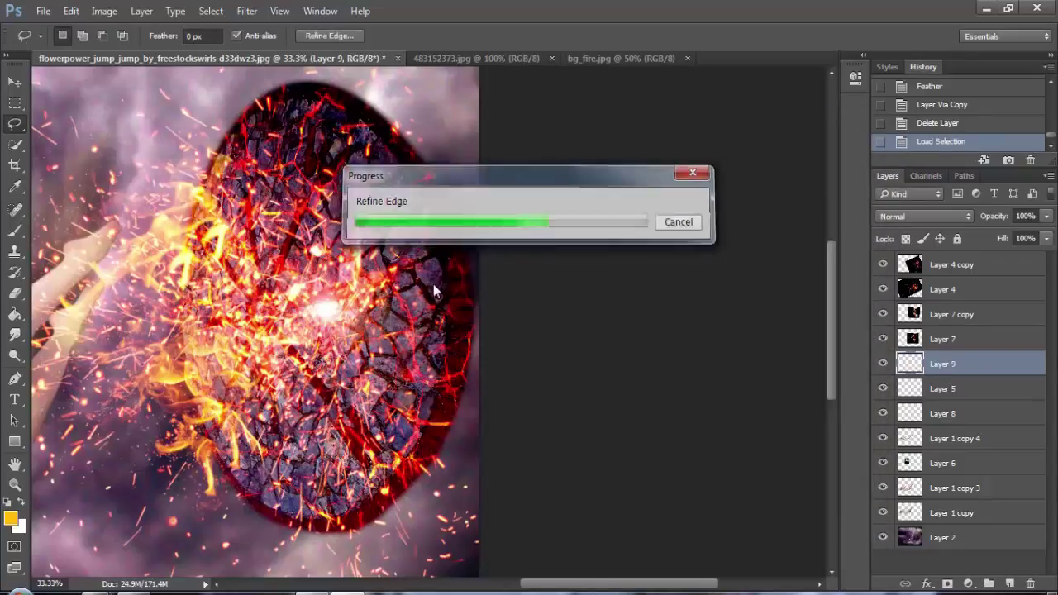
Copy the refined disc selection to a new layer and delete Layer 9.
{"action": "right_click", "coordinate": [430, 284]}
{"action": "left_click", "coordinate": [449, 394]}
{"action": "left_click", "coordinate": [927, 390]}
{"action": "left_click_drag", "start_coordinate": [927, 390], "coordinate": [1030, 583]}
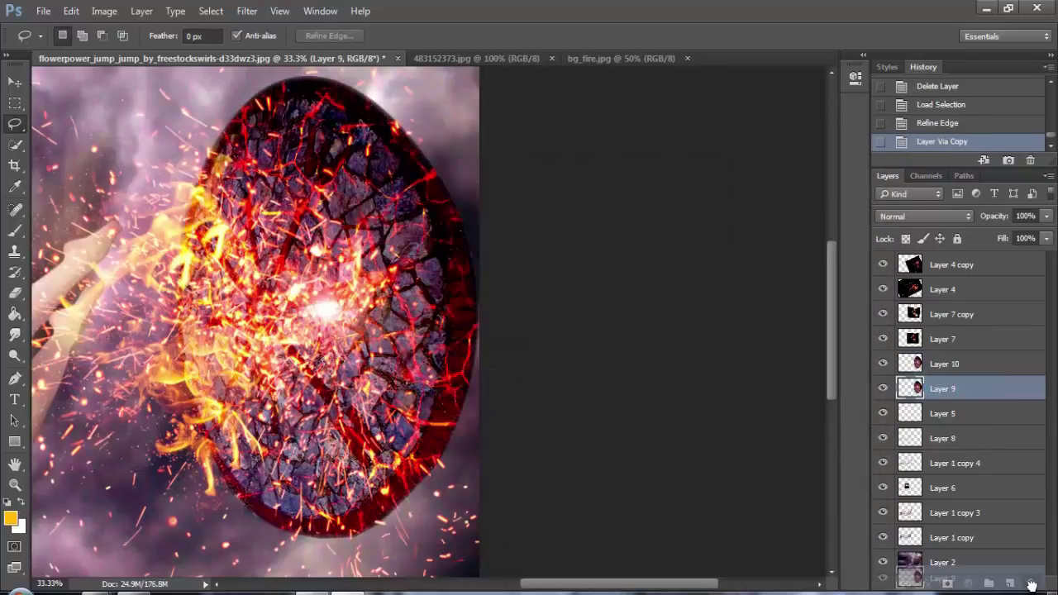
{"action": "key", "text": "ctrl+minus"}
{"action": "key", "text": "ctrl+minus"}
{"action": "key", "text": "ctrl+minus"}
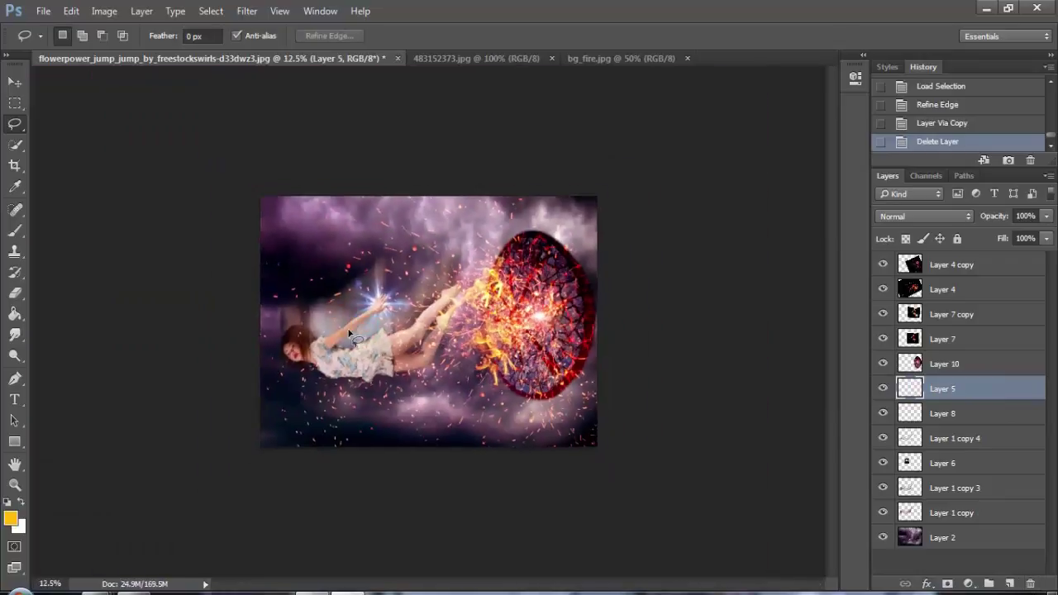
Undo the deletion of Layer 9 and delete the refined disc copy on Layer 10 instead.
{"action": "left_click", "coordinate": [915, 124]}
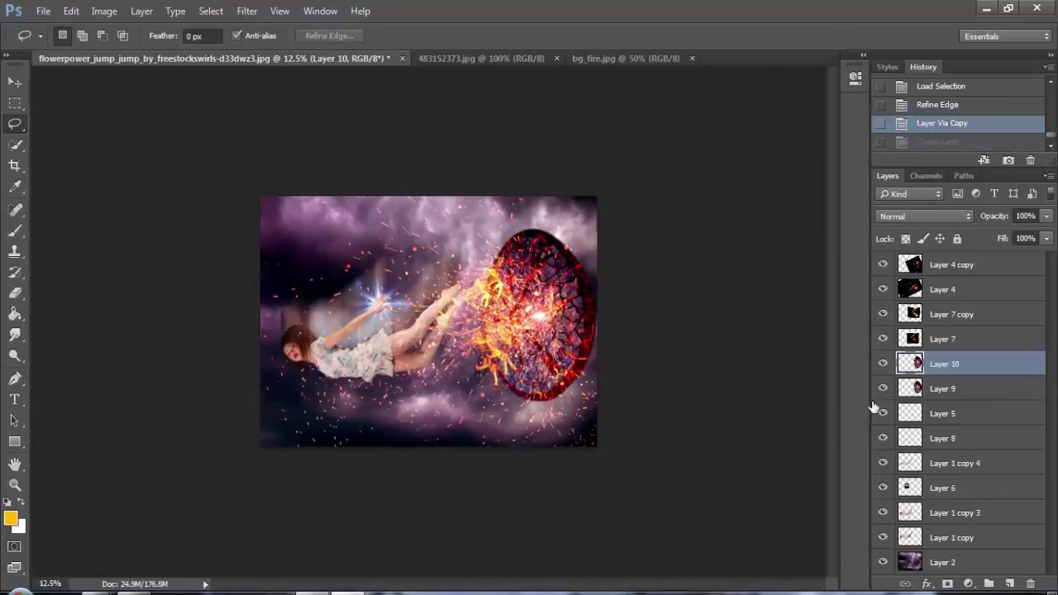
{"action": "left_click_drag", "start_coordinate": [934, 364], "coordinate": [1030, 583]}
{"action": "key", "text": "ctrl+plus"}
{"action": "key", "text": "ctrl+plus"}
{"action": "key", "text": "ctrl+minus"}
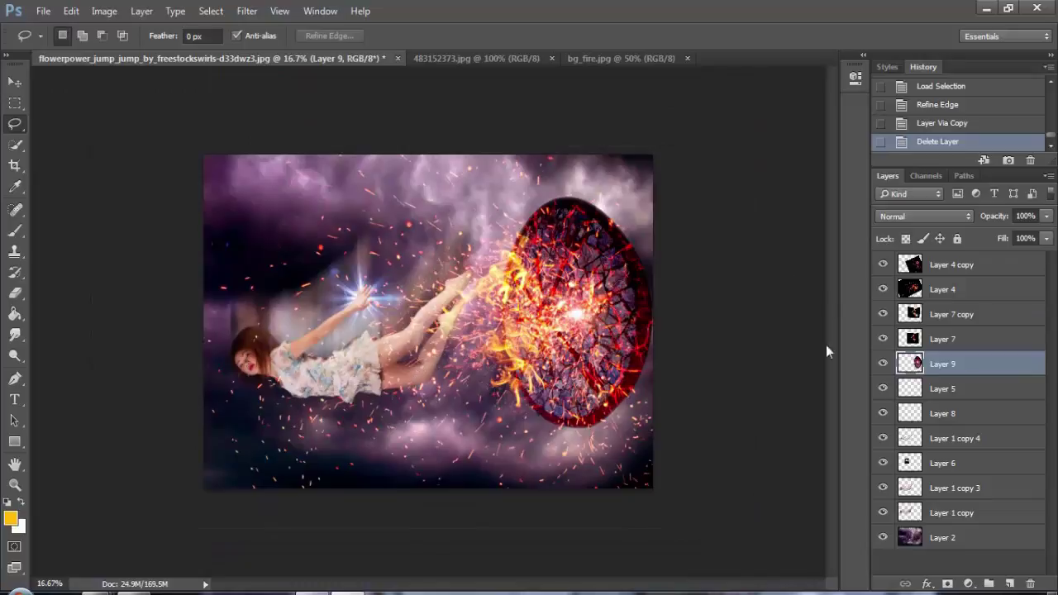
Shift the disc on Layer 9 slightly up and to the right, past the canvas edge, and reduce its height a little.
{"action": "left_click", "coordinate": [950, 264]}
{"action": "left_click", "coordinate": [942, 364]}
{"action": "left_click", "coordinate": [15, 81]}
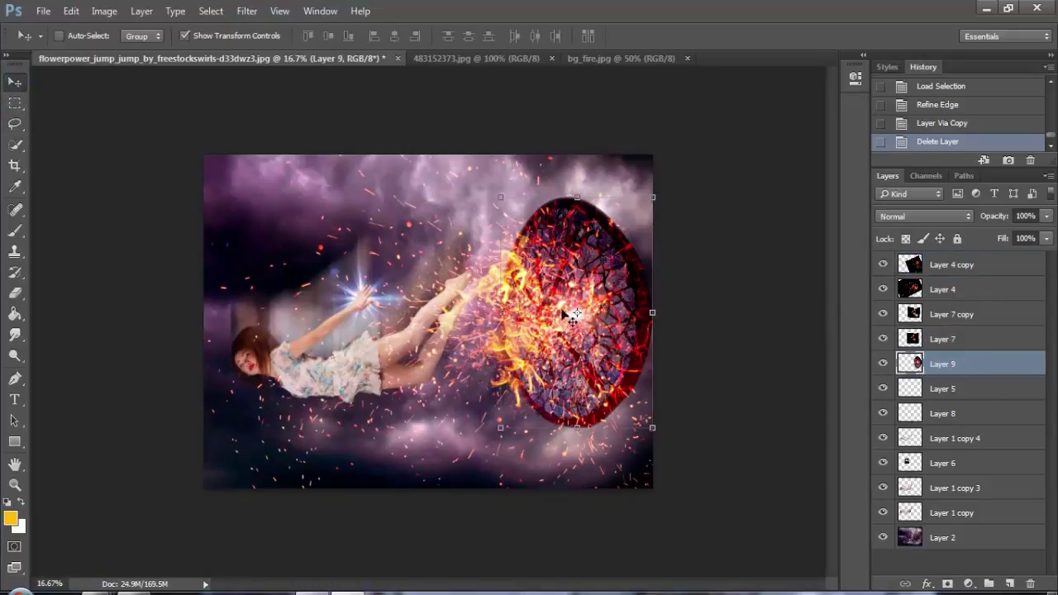
{"action": "left_click_drag", "start_coordinate": [573, 314], "coordinate": [625, 268]}
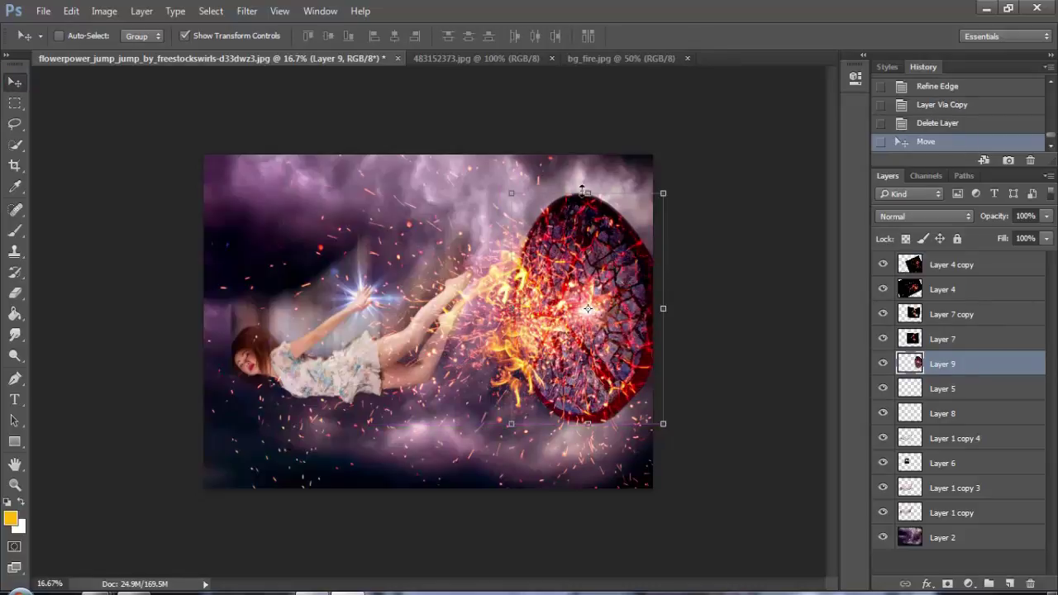
{"action": "left_click_drag", "start_coordinate": [582, 191], "coordinate": [591, 205]}
{"action": "key", "text": "Return"}
{"action": "left_click_drag", "start_coordinate": [610, 280], "coordinate": [609, 272]}
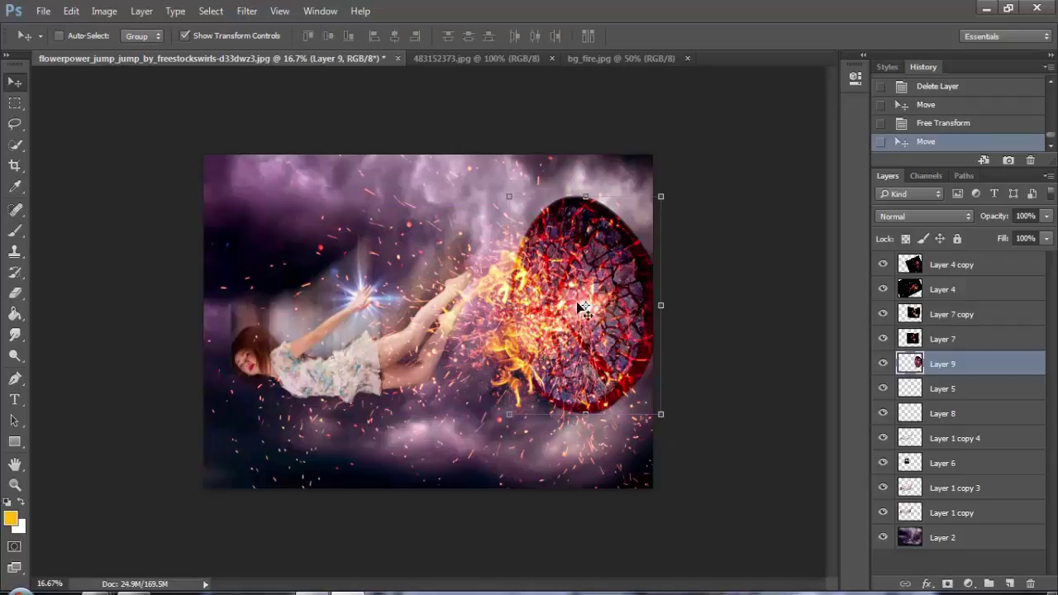
Erase the stray flame tongues outside the disc's lower-left rim on Layer 7 with a 200 px eraser at 97% opacity.
{"action": "scroll", "coordinate": [580, 277], "scroll_direction": "up", "scroll_amount": 3}
{"action": "left_click", "coordinate": [927, 343]}
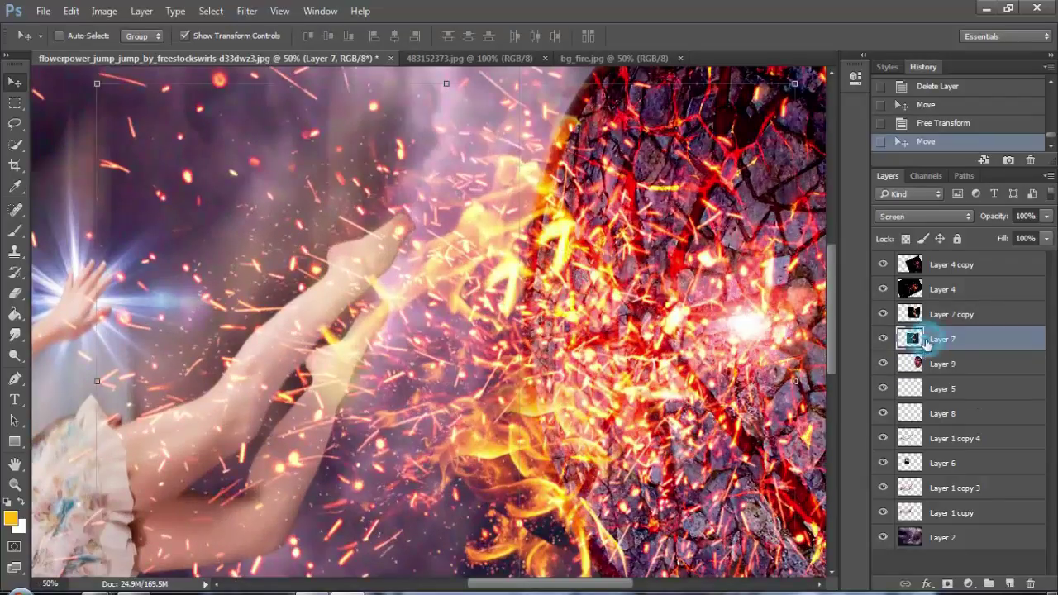
{"action": "left_click_drag", "start_coordinate": [625, 539], "coordinate": [526, 342]}
{"action": "left_click", "coordinate": [14, 292]}
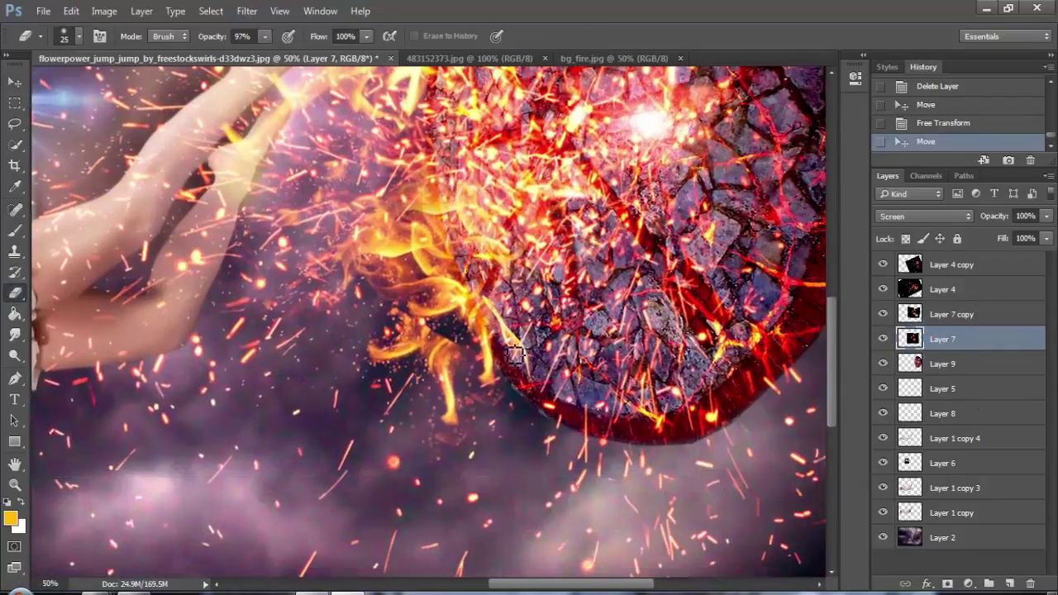
{"action": "key", "text": "bracketright"}
{"action": "key", "text": "bracketright"}
{"action": "key", "text": "bracketright"}
{"action": "key", "text": "bracketright"}
{"action": "key", "text": "bracketright"}
{"action": "key", "text": "bracketright"}
{"action": "left_click_drag", "start_coordinate": [459, 411], "coordinate": [435, 379]}
{"action": "left_click", "coordinate": [419, 355]}
{"action": "left_click", "coordinate": [406, 337]}
{"action": "left_click", "coordinate": [435, 359]}
{"action": "left_click", "coordinate": [388, 350]}
{"action": "left_click", "coordinate": [494, 405]}
{"action": "left_click", "coordinate": [524, 425]}
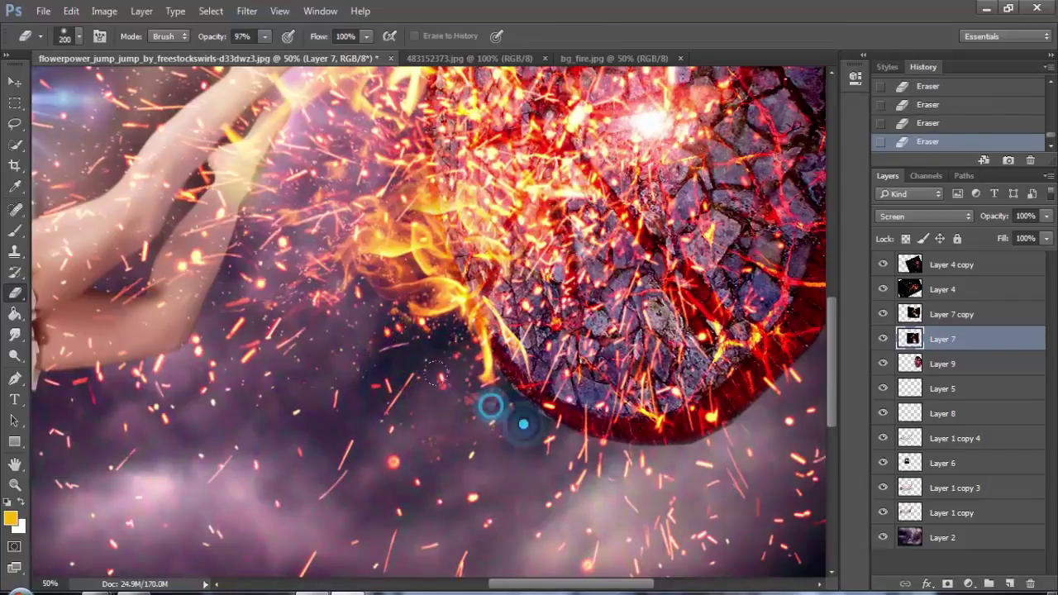
{"action": "left_click", "coordinate": [548, 441]}
{"action": "left_click", "coordinate": [449, 390]}
Stamp all visible layers into a new merged layer above Layer 4 copy.
{"action": "mouse_move", "coordinate": [479, 143]}
{"action": "left_mouse_down"}
{"action": "mouse_move", "coordinate": [473, 472]}
{"action": "mouse_move", "coordinate": [460, 495]}
{"action": "left_mouse_up"}
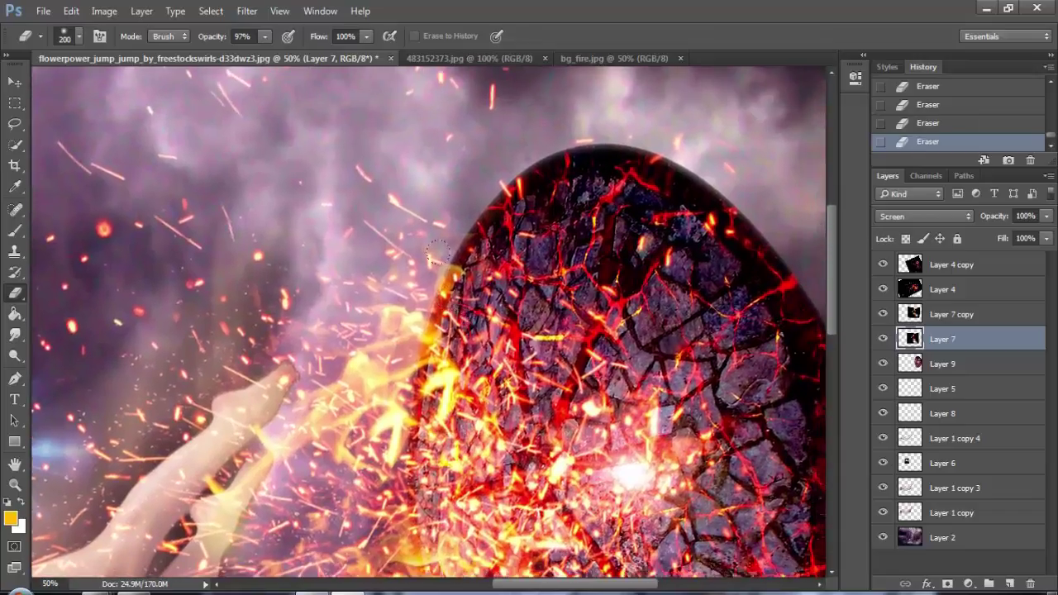
{"action": "key", "text": "ctrl+minus"}
{"action": "key", "text": "ctrl+minus"}
{"action": "key", "text": "ctrl+minus"}
{"action": "key", "text": "ctrl+minus"}
{"action": "key", "text": "ctrl+minus"}
{"action": "key", "text": "ctrl+plus"}
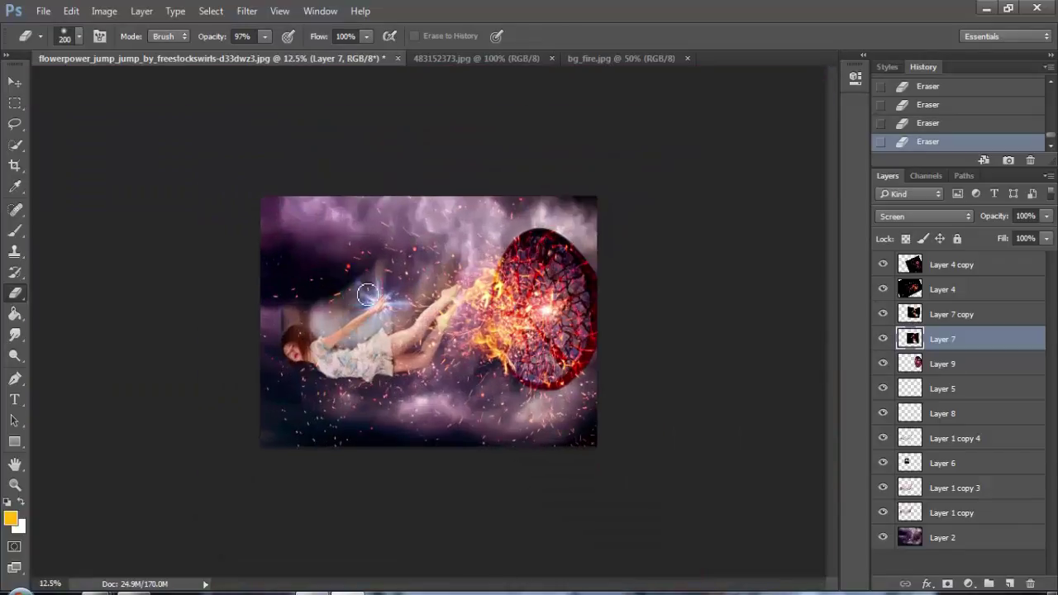
{"action": "key", "text": "ctrl+plus"}
{"action": "left_click", "coordinate": [973, 266]}
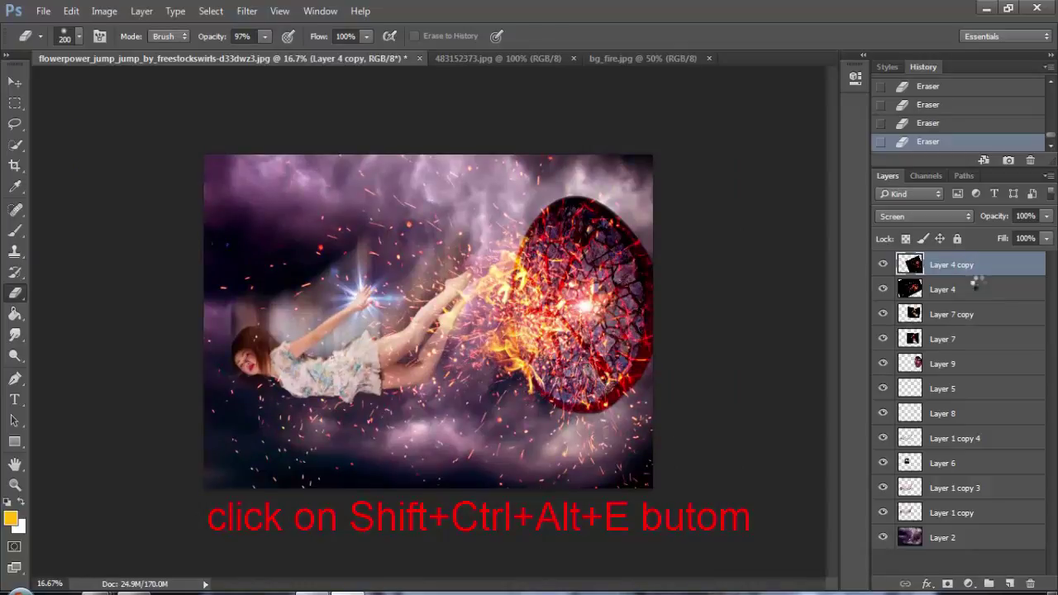
{"action": "key", "text": "shift+ctrl+alt+e"}
Open the Lighting Effects filter on the merged layer, lower the orange light's intensity and keep its type as Point.
{"action": "left_click", "coordinate": [246, 11]}
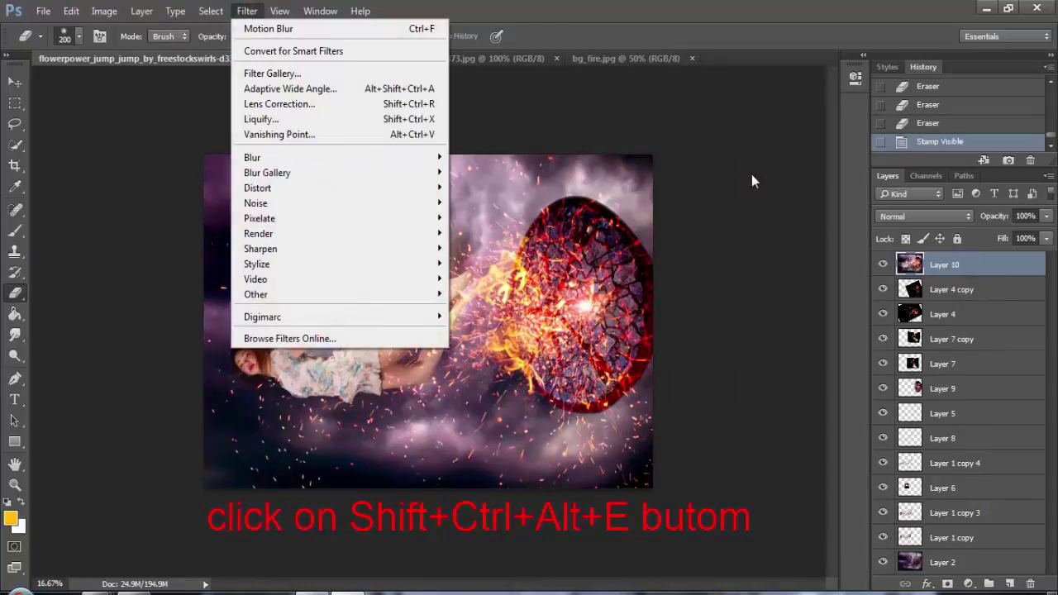
{"action": "mouse_move", "coordinate": [429, 235]}
{"action": "left_click", "coordinate": [495, 294]}
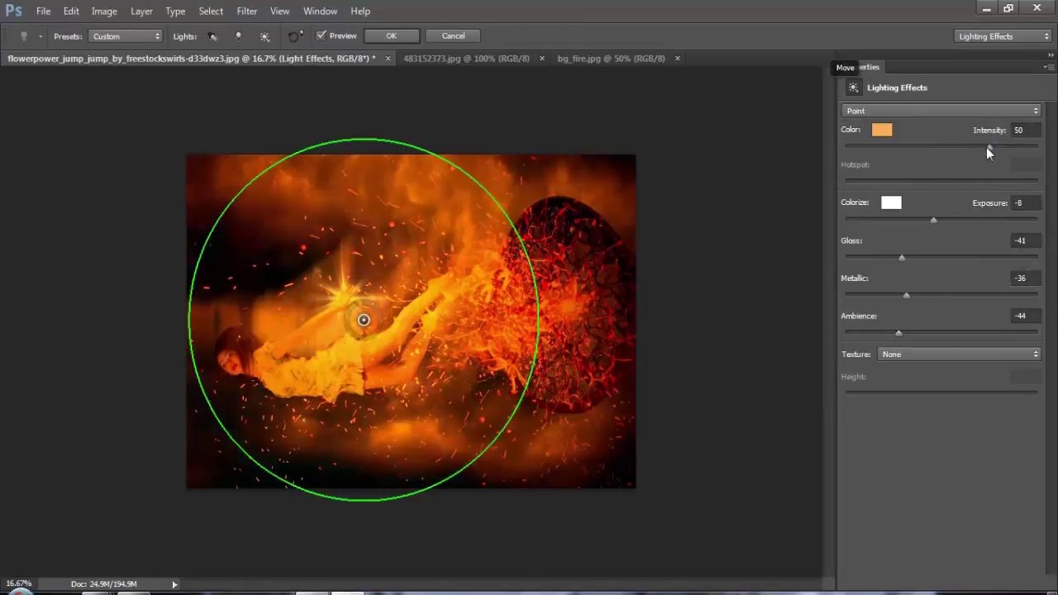
{"action": "left_click_drag", "start_coordinate": [987, 147], "coordinate": [968, 147]}
{"action": "left_click", "coordinate": [881, 110]}
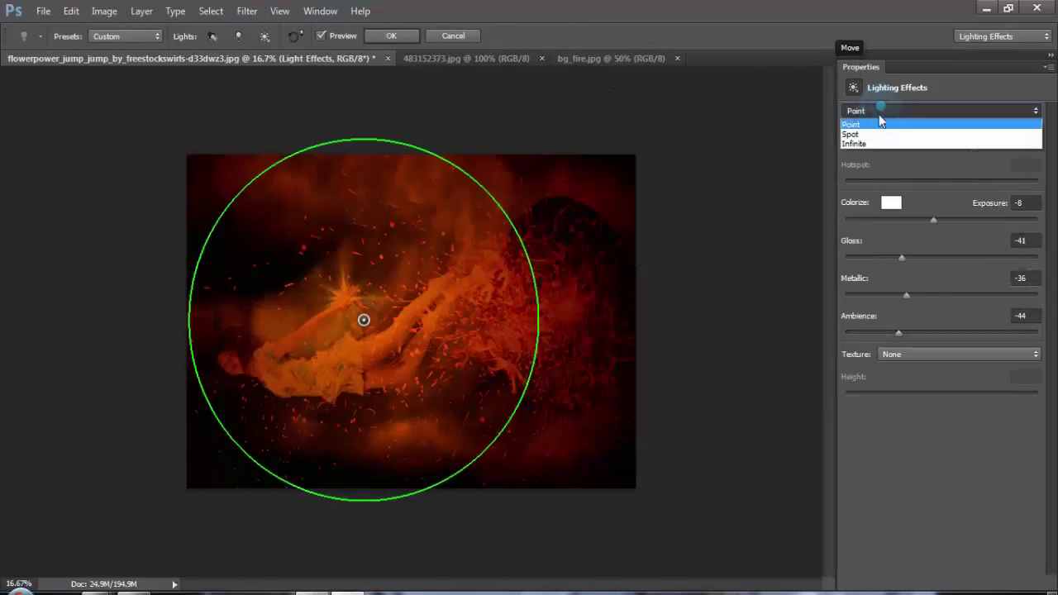
{"action": "left_click", "coordinate": [880, 123]}
Load the Soft Omni preset, centre its light over the woman's legs and enlarge it to reach from her head to the disc.
{"action": "left_click", "coordinate": [124, 36]}
{"action": "left_click", "coordinate": [146, 187]}
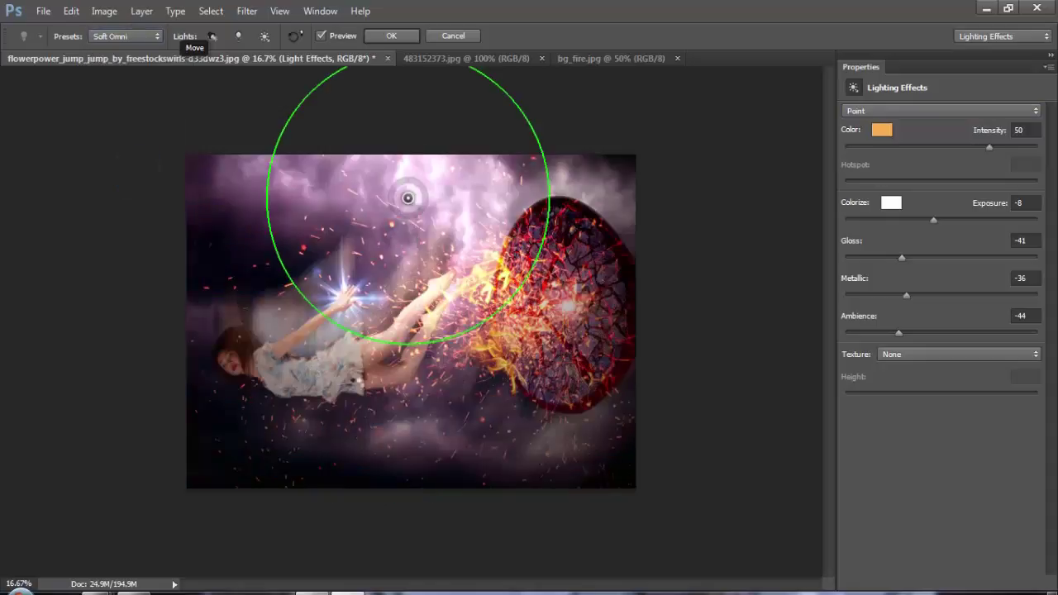
{"action": "left_click_drag", "start_coordinate": [450, 252], "coordinate": [491, 362]}
{"action": "left_click_drag", "start_coordinate": [562, 261], "coordinate": [624, 283]}
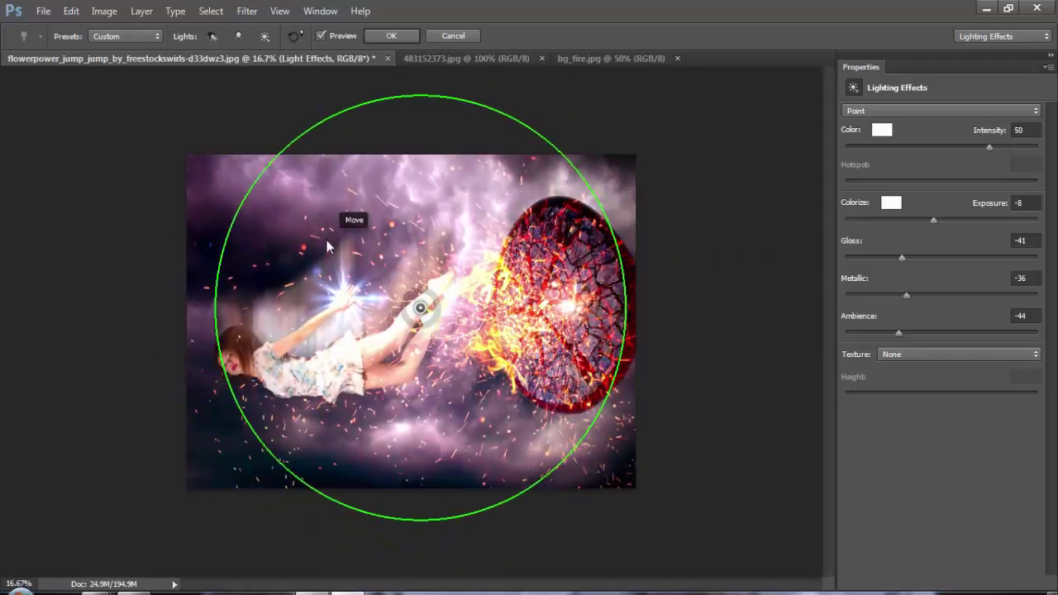
Set the light's color to orange, RGB 255, 166, 71.
{"action": "left_click", "coordinate": [882, 130]}
{"action": "left_click", "coordinate": [170, 372]}
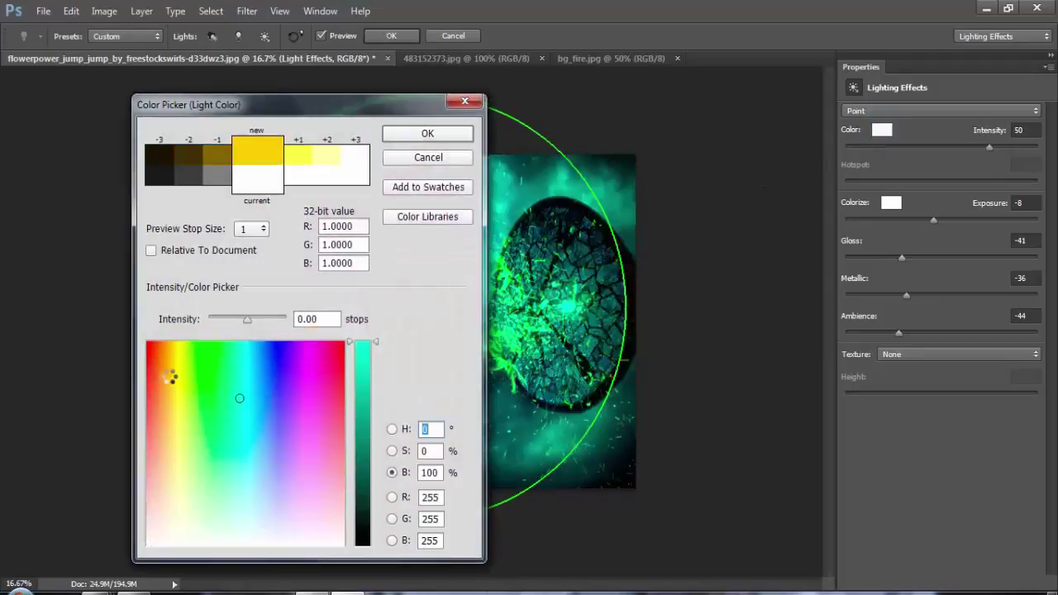
{"action": "left_click", "coordinate": [160, 366]}
{"action": "left_click_drag", "start_coordinate": [275, 113], "coordinate": [763, 114]}
{"action": "left_click_drag", "start_coordinate": [655, 385], "coordinate": [649, 400]}
{"action": "left_click", "coordinate": [907, 134]}
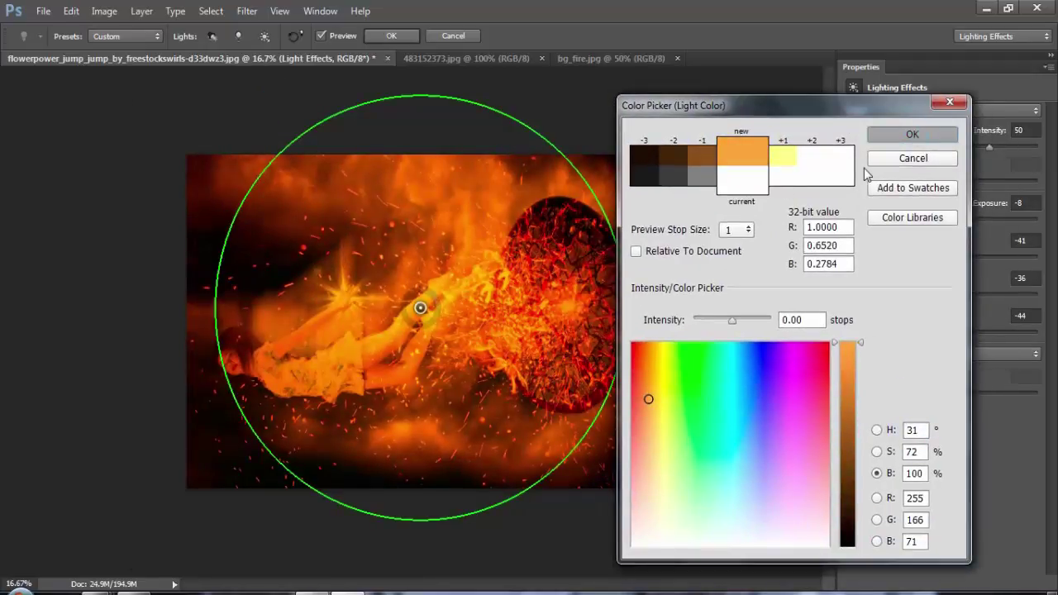
{"action": "key", "text": "Return"}
Reduce the orange light's intensity to 23.
{"action": "mouse_move", "coordinate": [989, 147]}
{"action": "left_mouse_down"}
{"action": "mouse_move", "coordinate": [963, 148]}
{"action": "mouse_move", "coordinate": [983, 147]}
{"action": "left_mouse_up"}
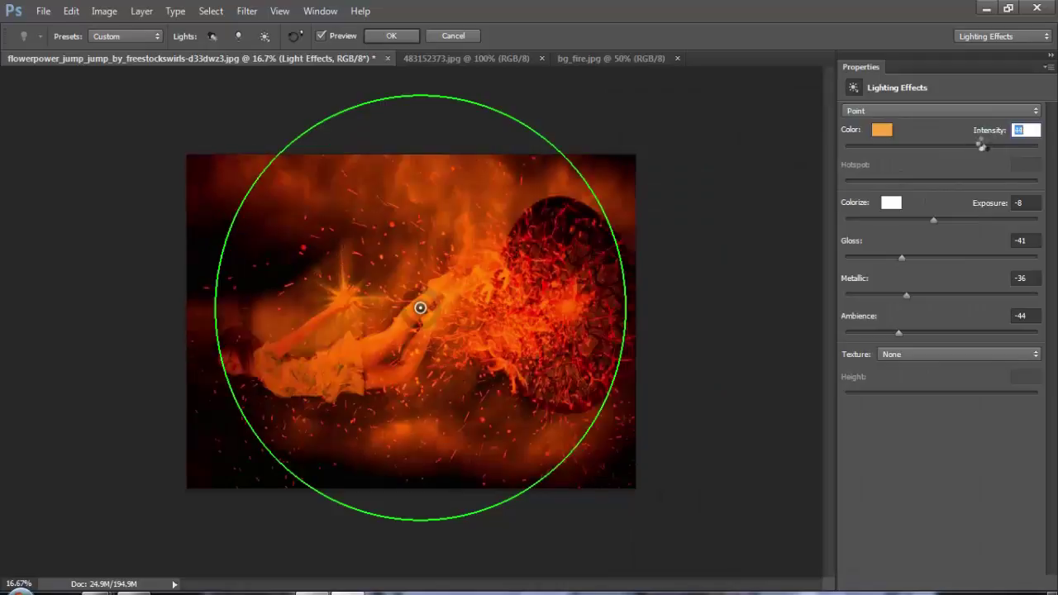
{"action": "mouse_move", "coordinate": [432, 319]}
{"action": "left_click_drag", "start_coordinate": [432, 318], "coordinate": [428, 275]}
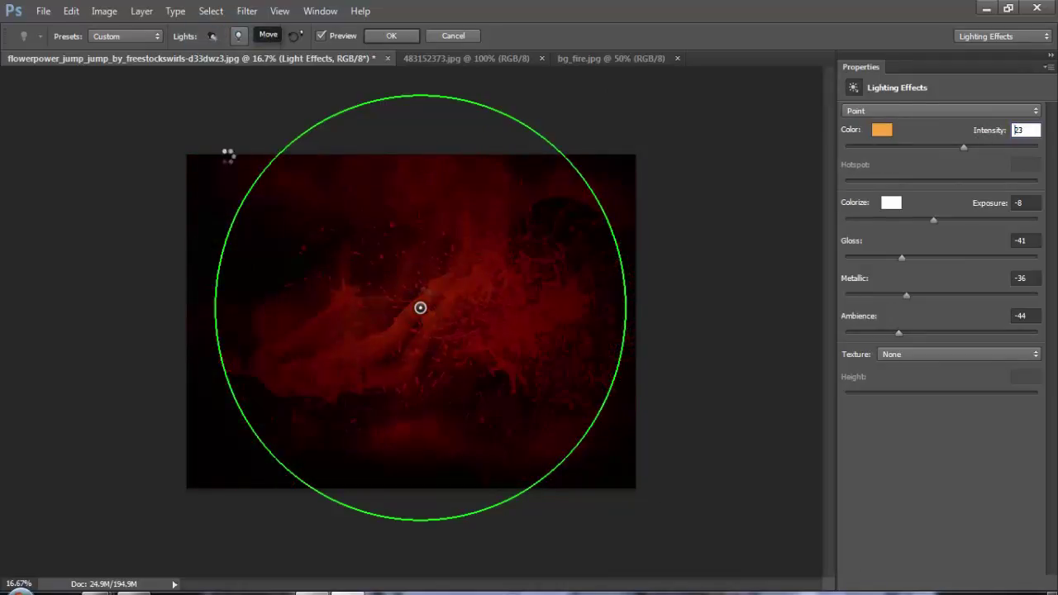
Add a second, white point light with intensity 25 and place it over the woman's dress.
{"action": "left_click", "coordinate": [238, 36]}
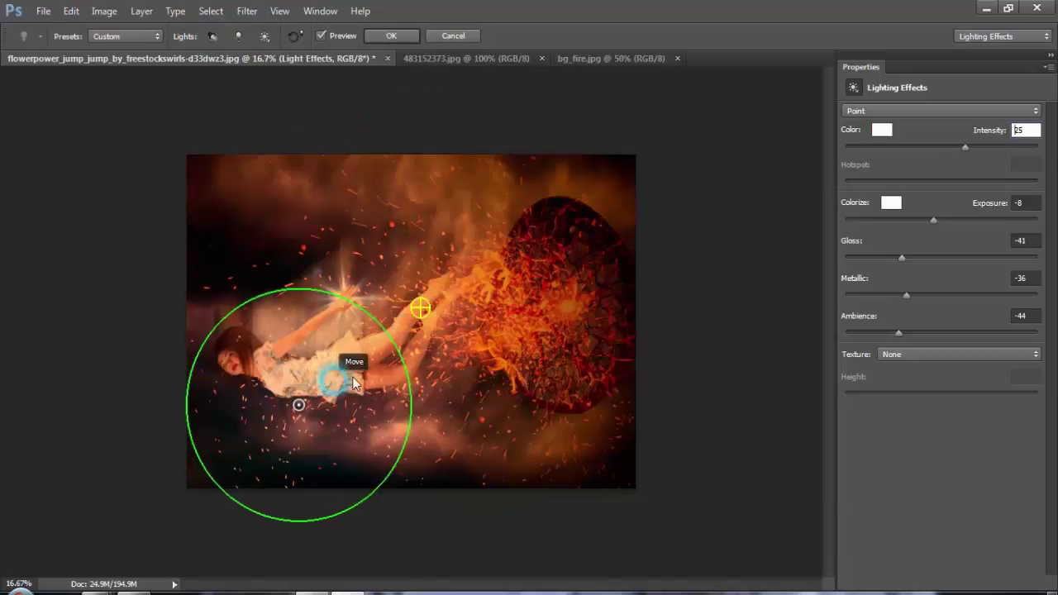
{"action": "left_click_drag", "start_coordinate": [443, 335], "coordinate": [418, 324]}
{"action": "left_click", "coordinate": [420, 319]}
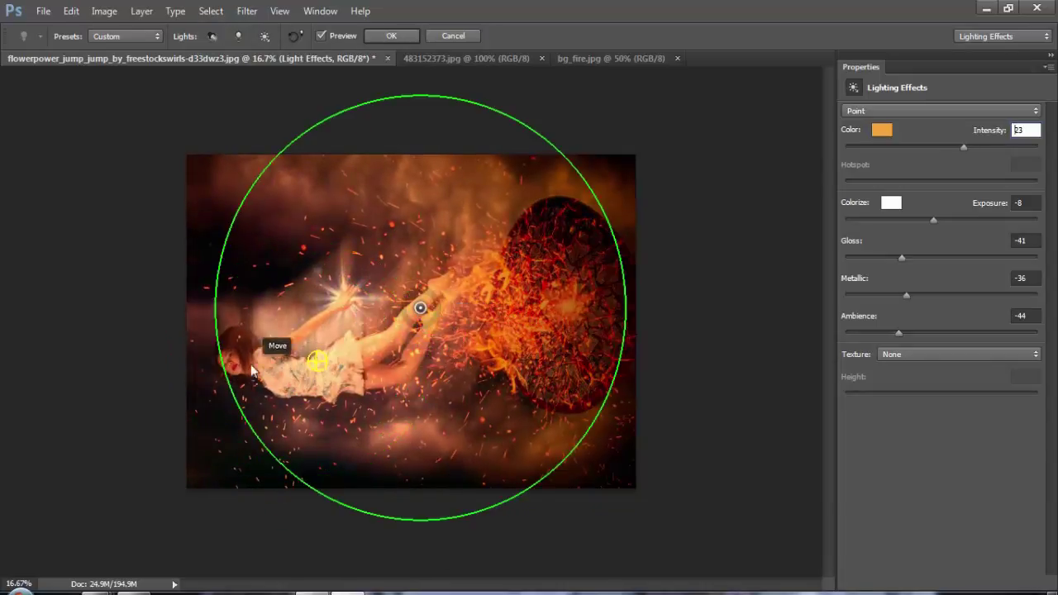
{"action": "left_click", "coordinate": [306, 366]}
Enlarge the white light to reach onto the disc, centre it near the woman's thighs and apply the lighting effects.
{"action": "left_click_drag", "start_coordinate": [430, 342], "coordinate": [471, 344]}
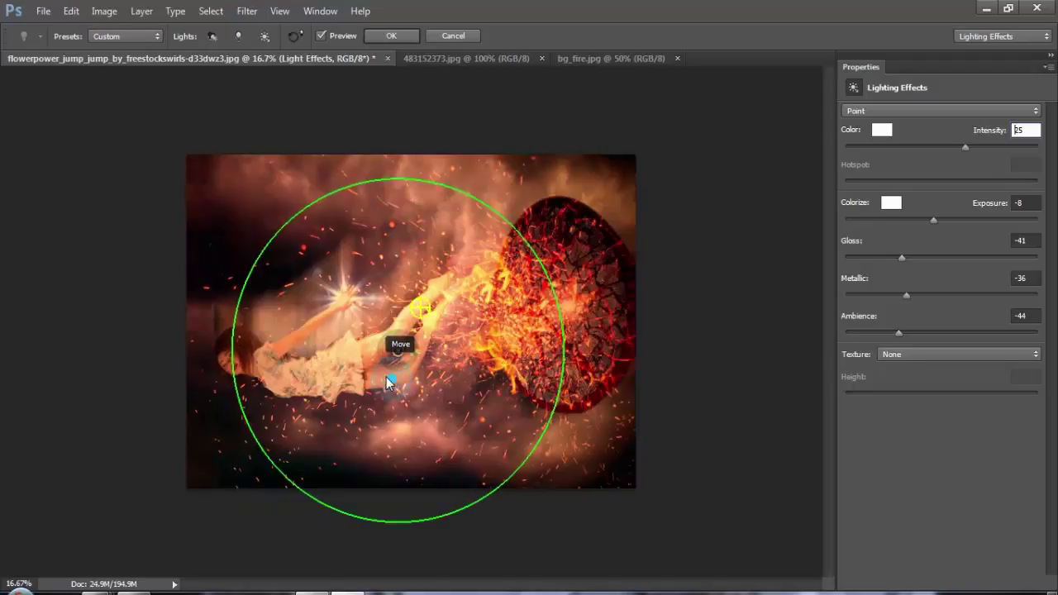
{"action": "left_click_drag", "start_coordinate": [400, 392], "coordinate": [388, 405]}
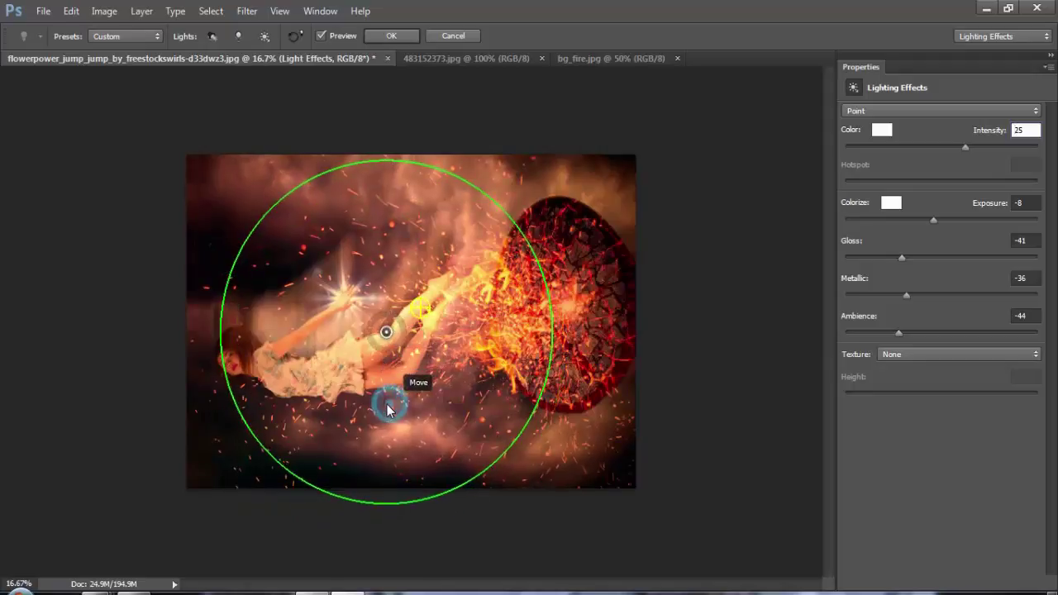
{"action": "left_click", "coordinate": [395, 35]}
{"action": "left_click", "coordinate": [395, 36]}
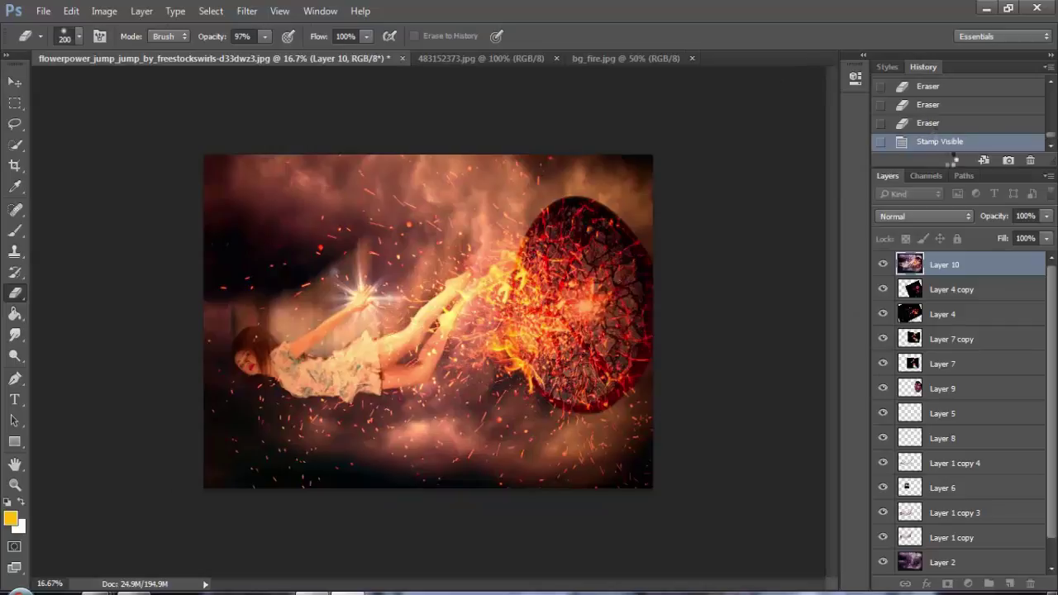
Compare the merged image before and after the Lighting Effects using the history states.
{"action": "left_click", "coordinate": [961, 124]}
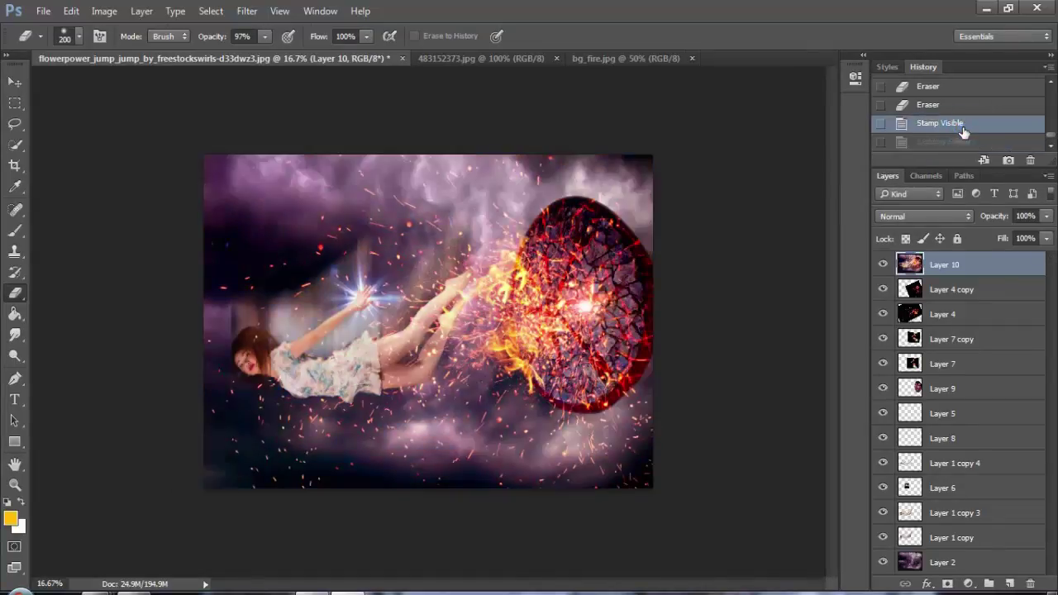
{"action": "left_click", "coordinate": [939, 144]}
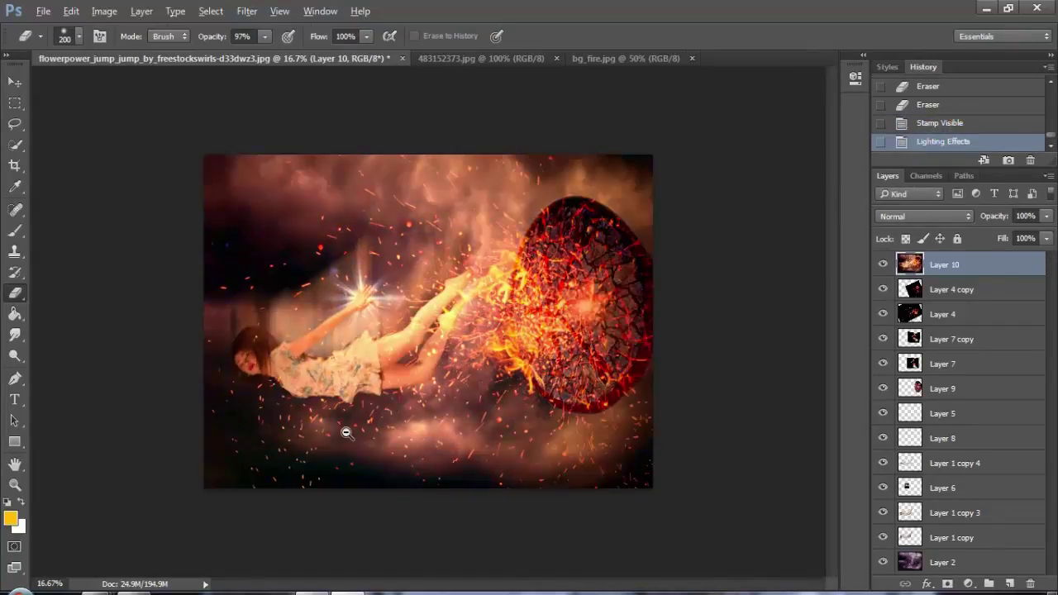
{"action": "left_click", "coordinate": [349, 407], "text": "alt"}
{"action": "left_click", "coordinate": [352, 407]}
{"action": "left_click", "coordinate": [352, 407], "text": "alt"}
{"action": "left_click", "coordinate": [352, 406], "text": "alt"}
{"action": "key", "text": "alt+space"}
{"action": "left_click", "coordinate": [361, 345]}
{"action": "left_click", "coordinate": [367, 334], "text": "ctrl"}
{"action": "left_click", "coordinate": [368, 333], "text": "ctrl"}
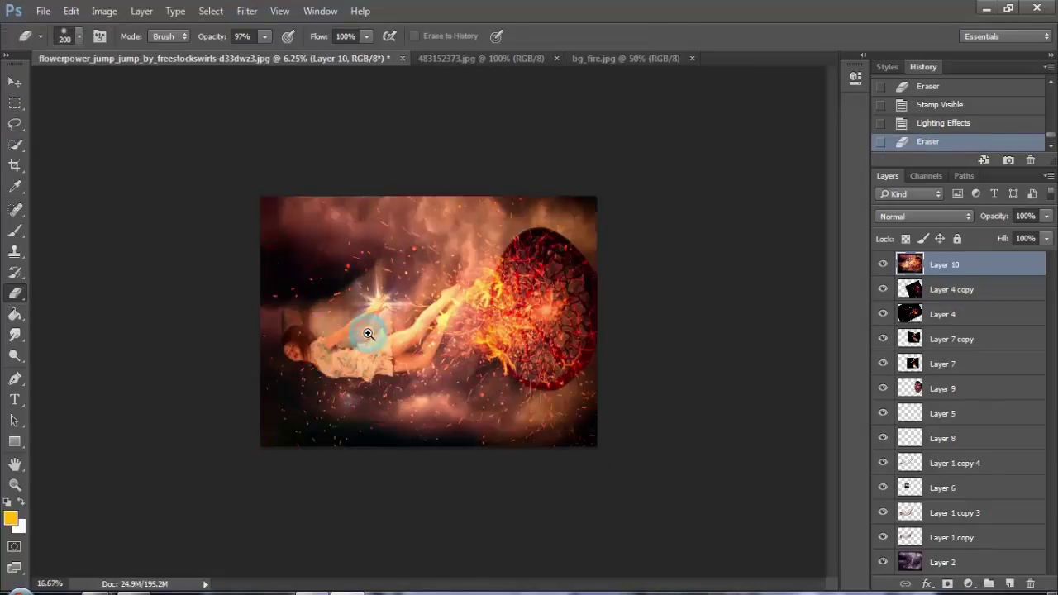
{"action": "left_click", "coordinate": [367, 333], "text": "ctrl"}
{"action": "left_click", "coordinate": [411, 351]}
{"action": "key", "text": "ctrl+minus"}
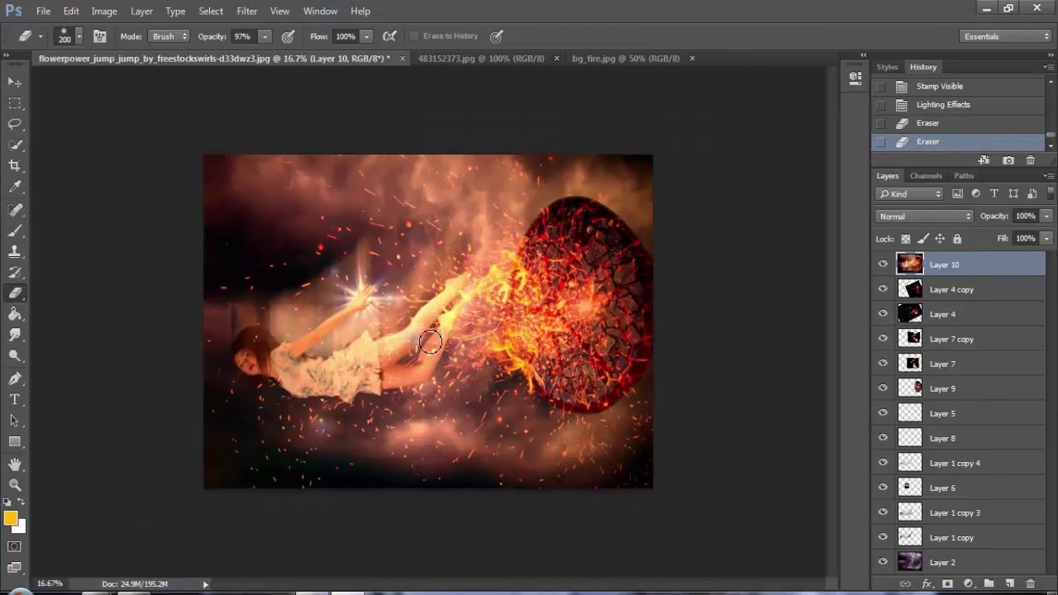
{"action": "left_click", "coordinate": [942, 104]}
Start saving the composite under a new file in the Falling Down folder and open the choice of file formats.
{"action": "left_click", "coordinate": [15, 82]}
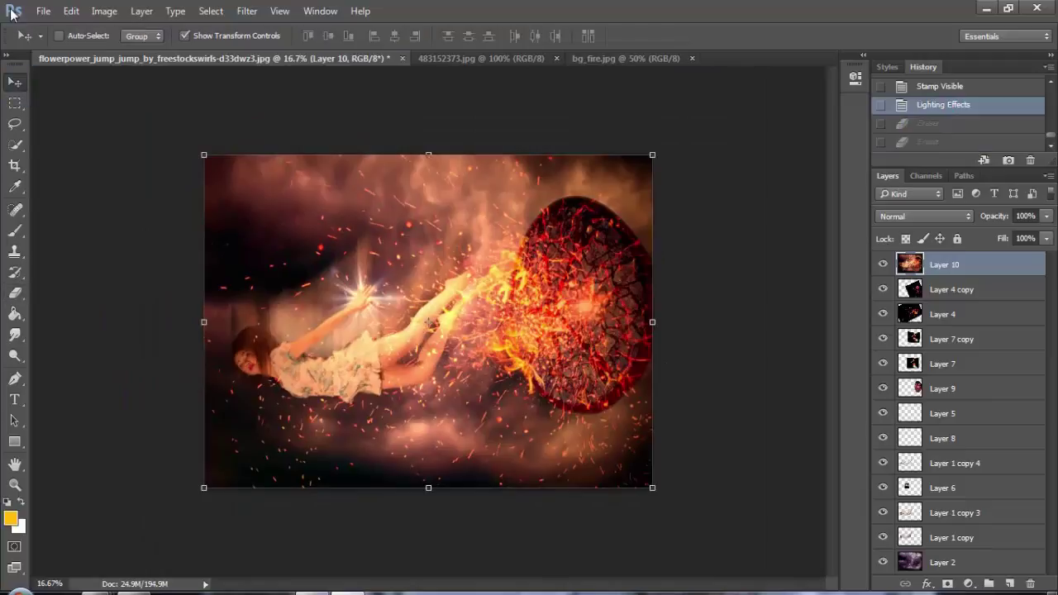
{"action": "left_click", "coordinate": [43, 10]}
{"action": "left_click", "coordinate": [62, 188]}
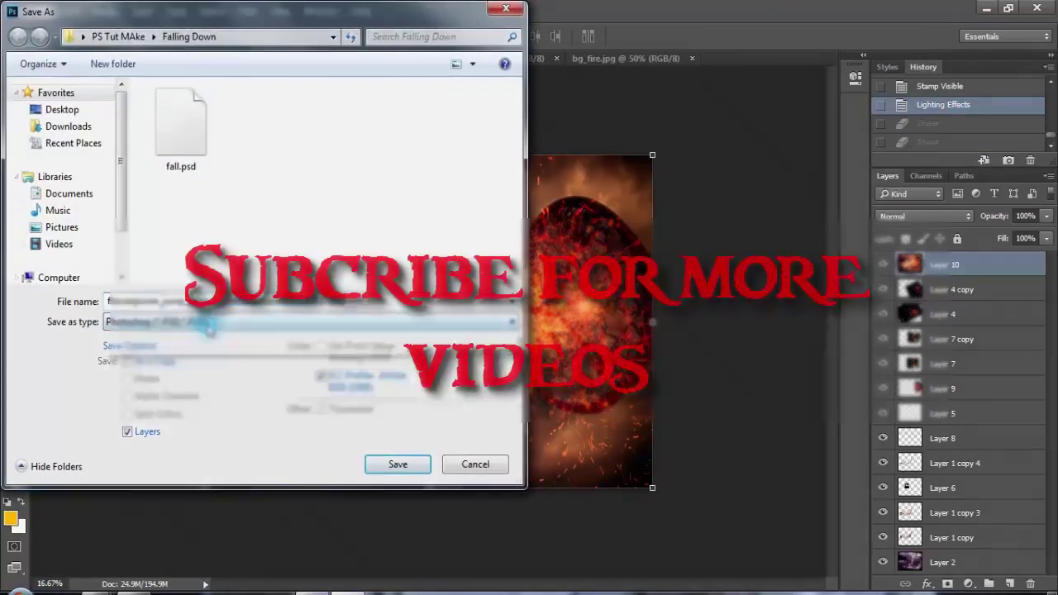
{"action": "left_click", "coordinate": [248, 321]}
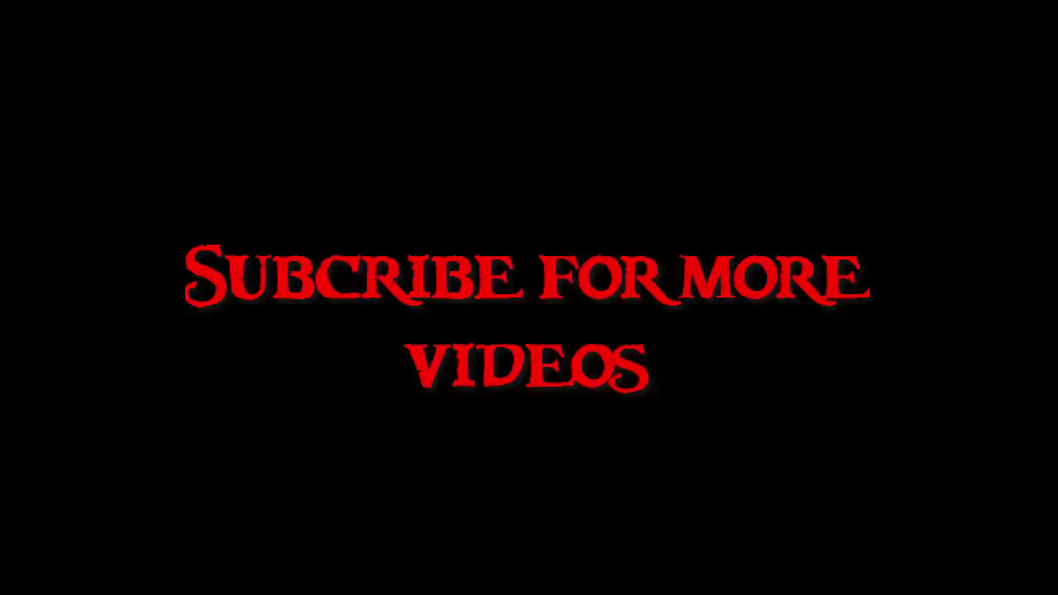